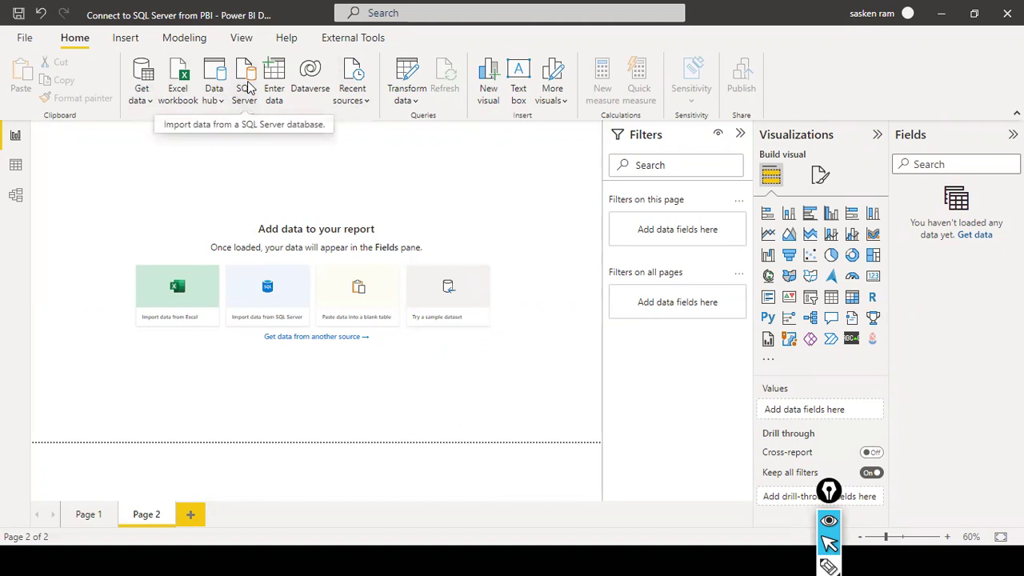
- Connect to the Sales database on SQL Server DESKTOP-8KBBDN3\SQLEXPRESS in Import mode
click(141, 99)
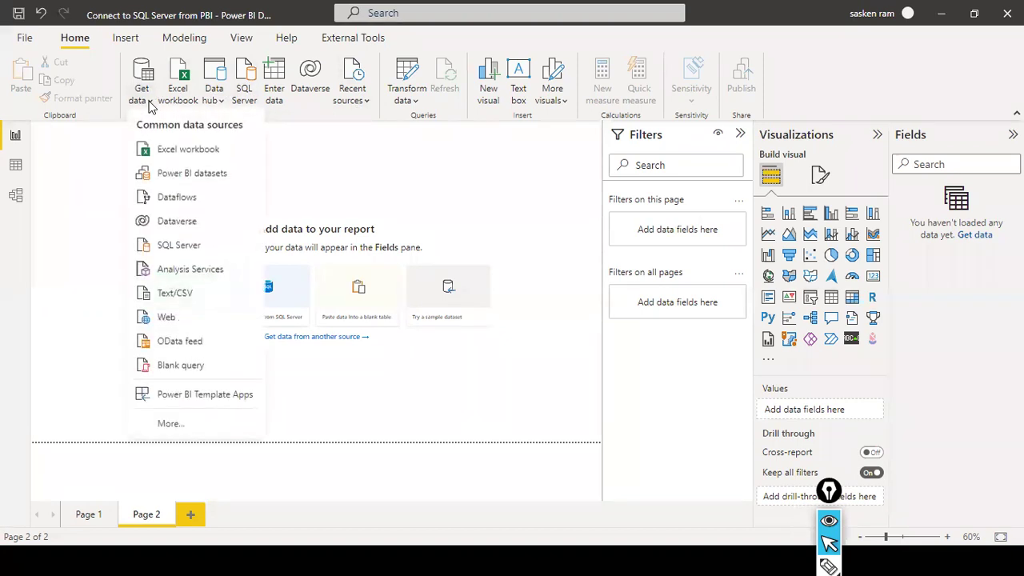
click(183, 247)
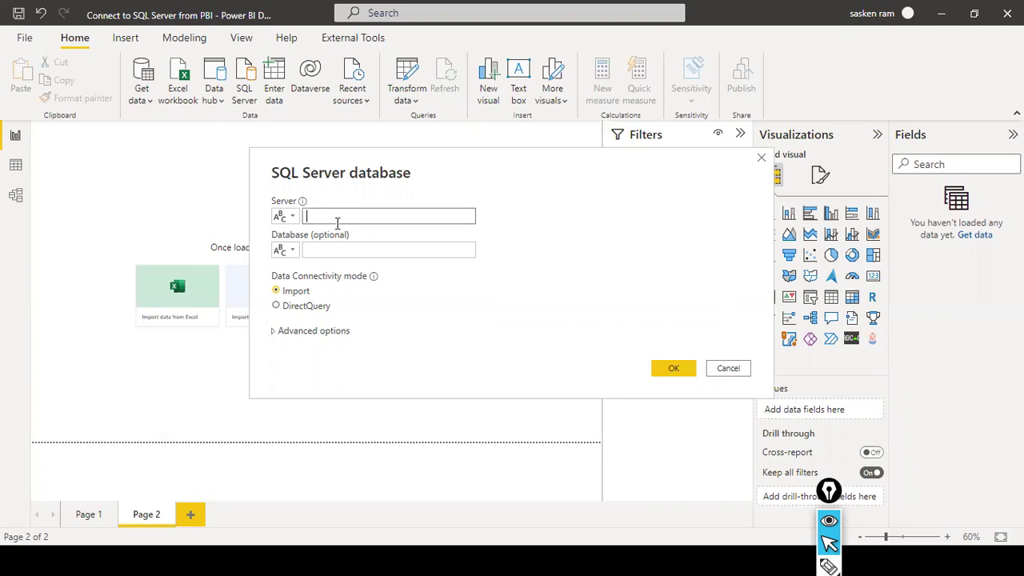
text(DESKTOP-8KBBDN3\SQLEXPRESS)
key(Tab)
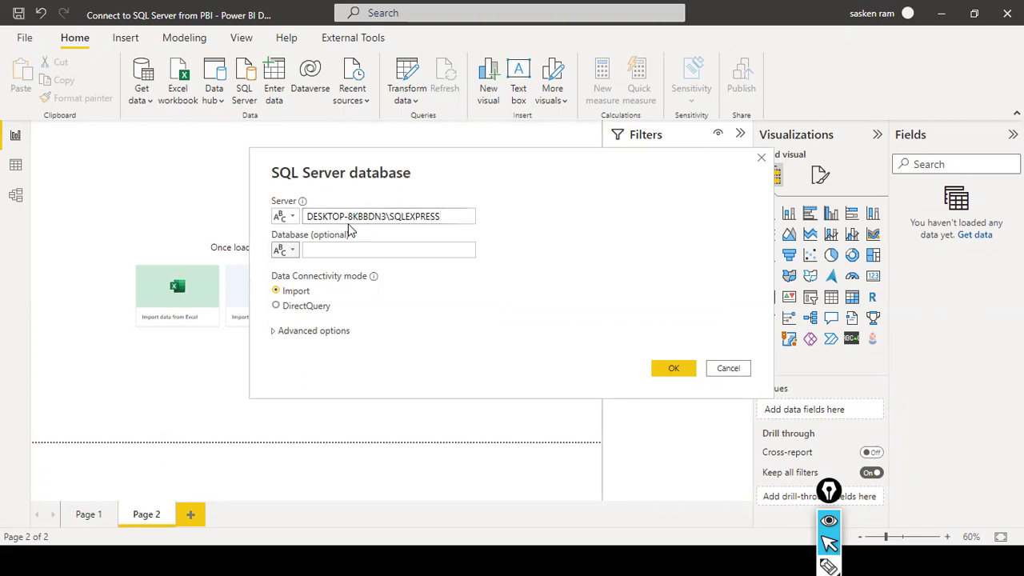
text(Sales)
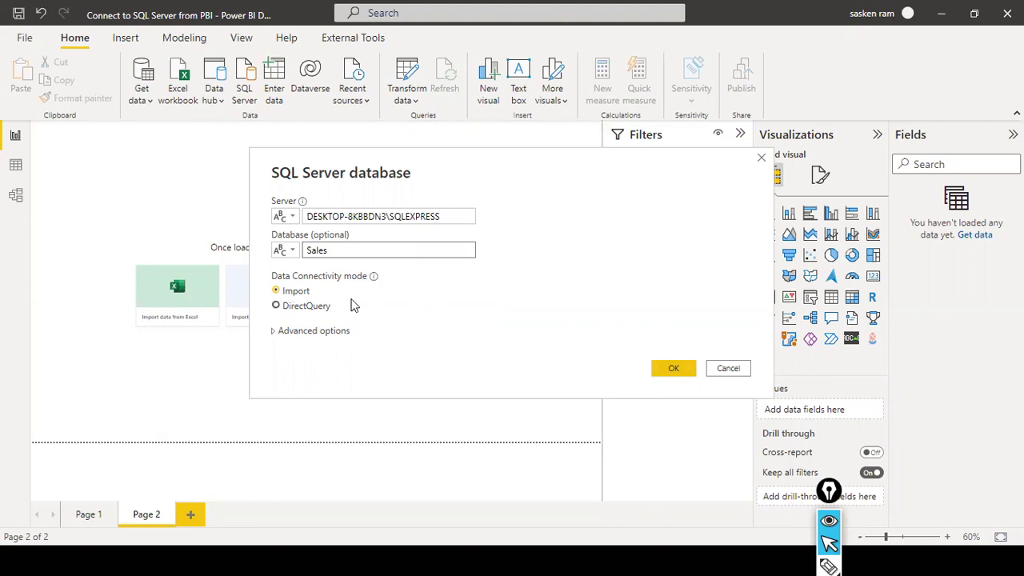
click(676, 369)
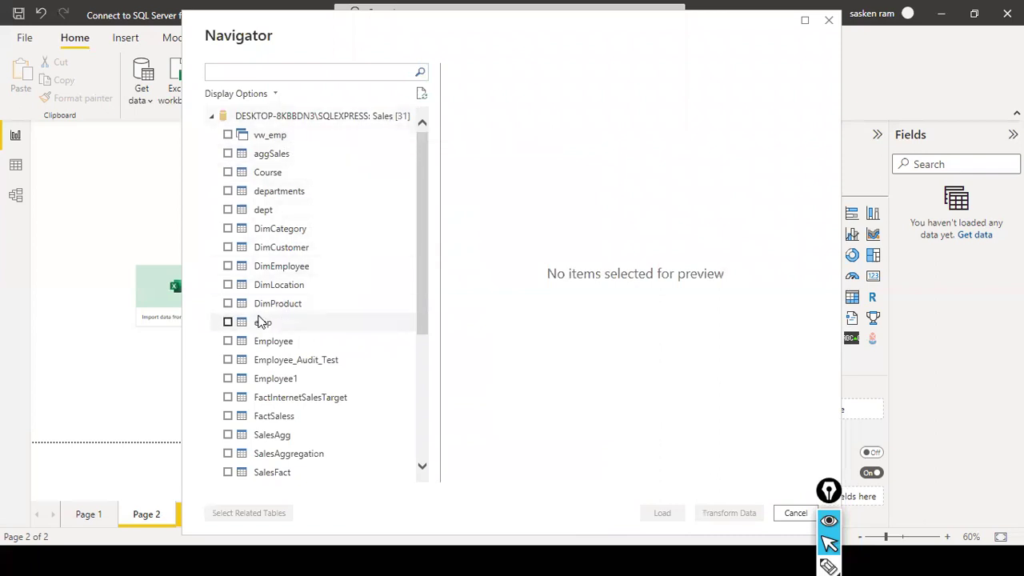
- Select the DimLocation and DimCustomer tables and load them into the report
click(228, 285)
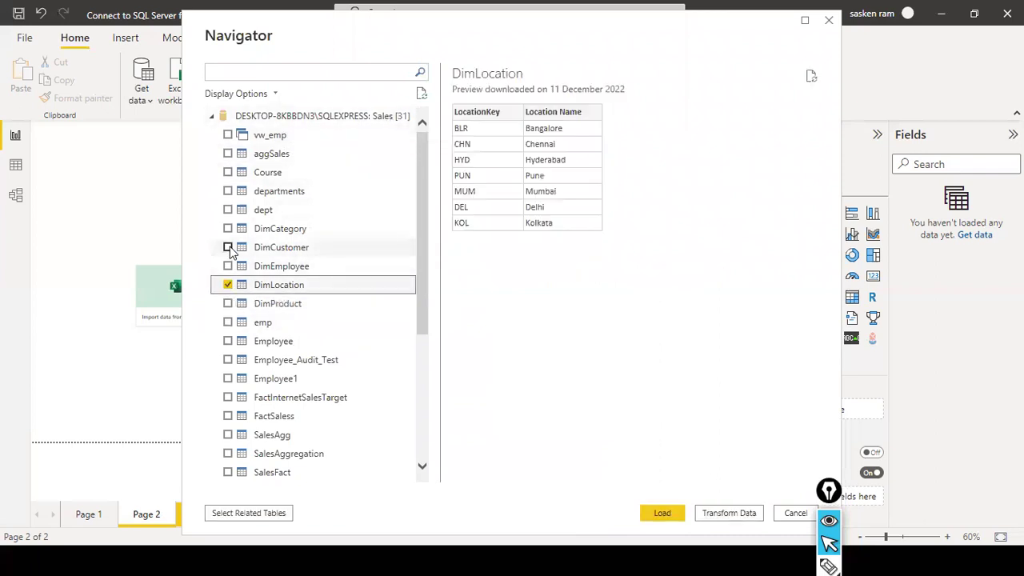
click(228, 247)
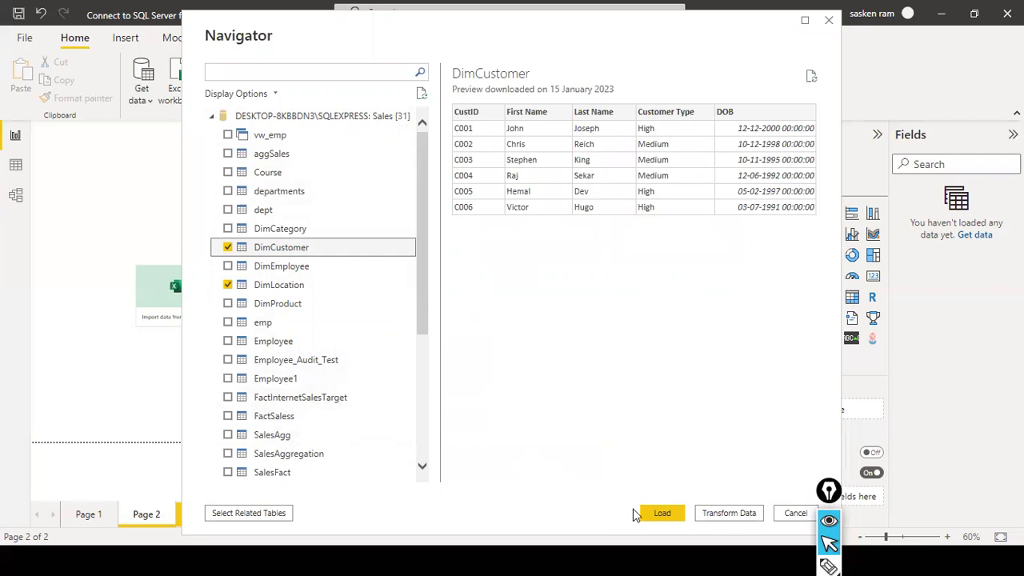
click(661, 513)
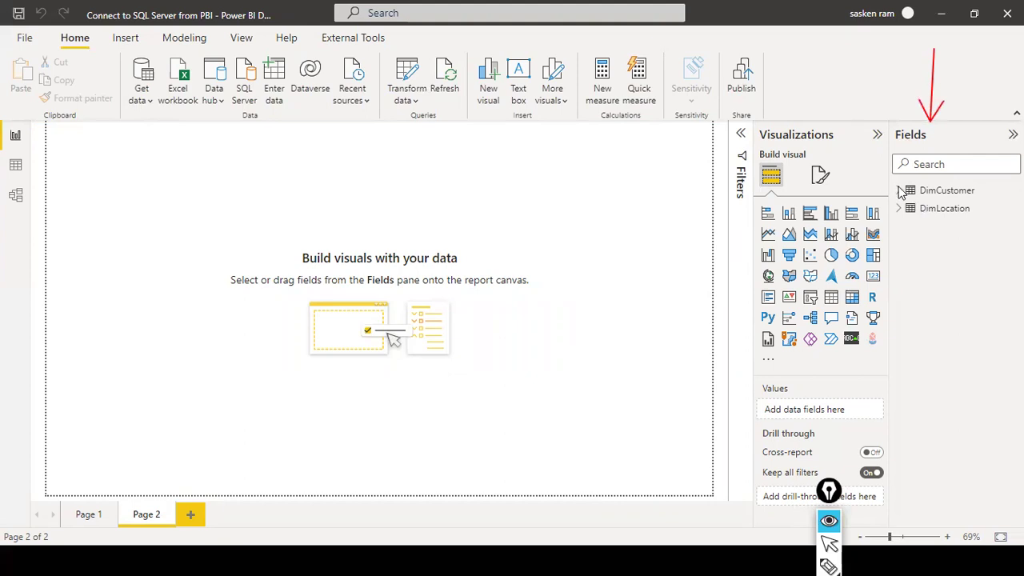
drag(886, 177, 984, 203)
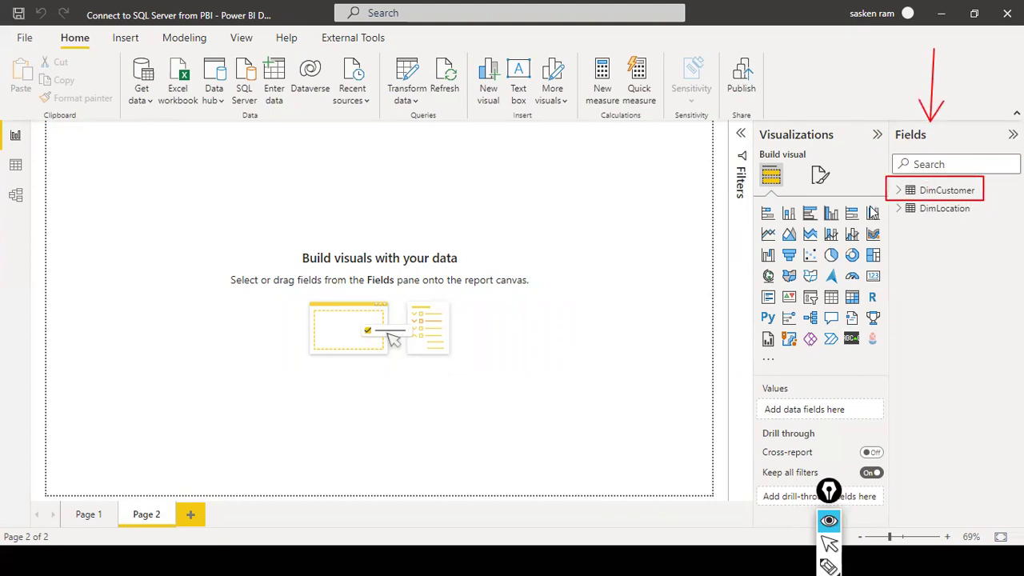
drag(885, 200, 990, 227)
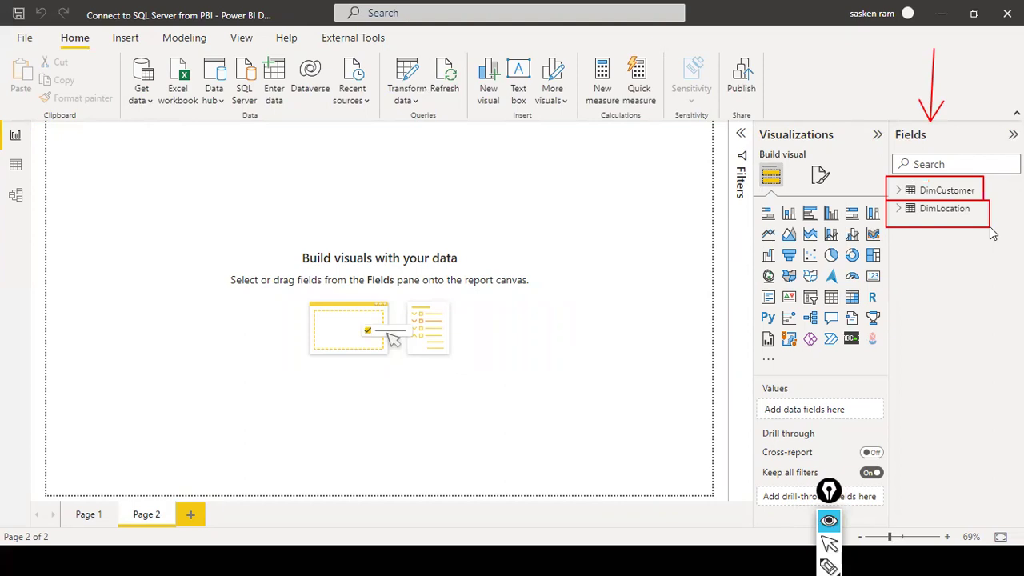
key(ctrl+shift+1)
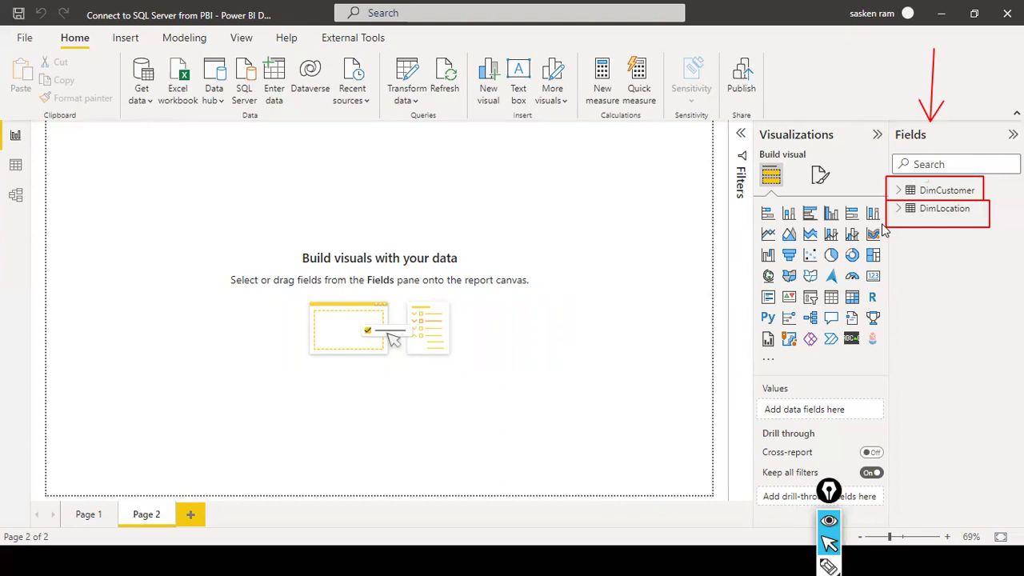
- Expand the DimCustomer and DimLocation tables to list their fields
click(898, 190)
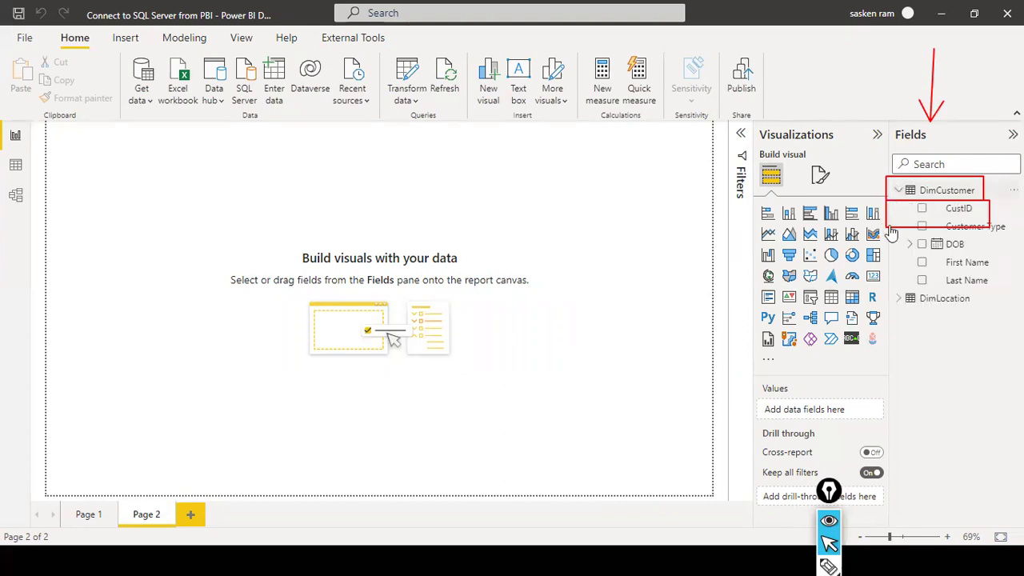
click(897, 306)
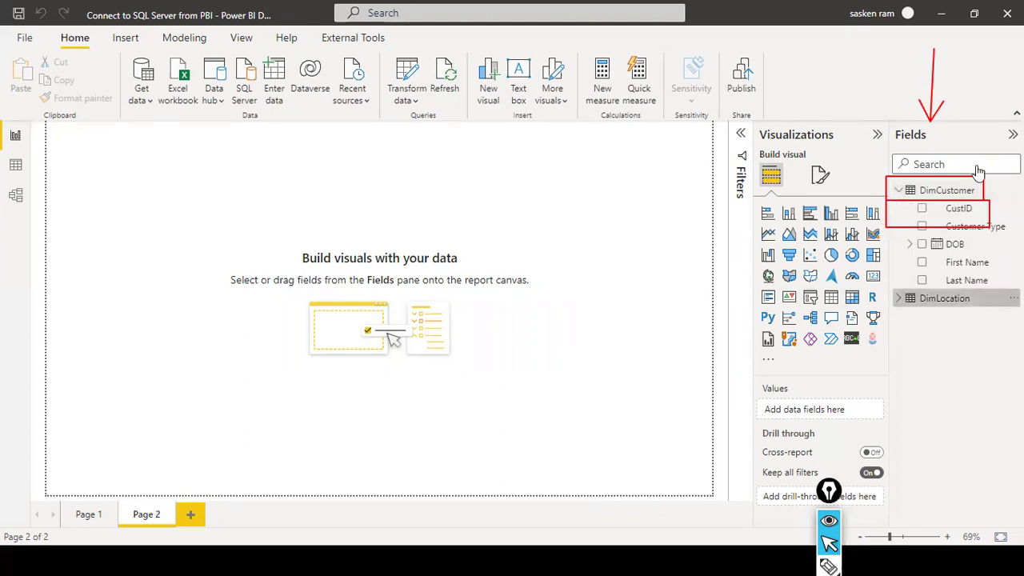
click(898, 299)
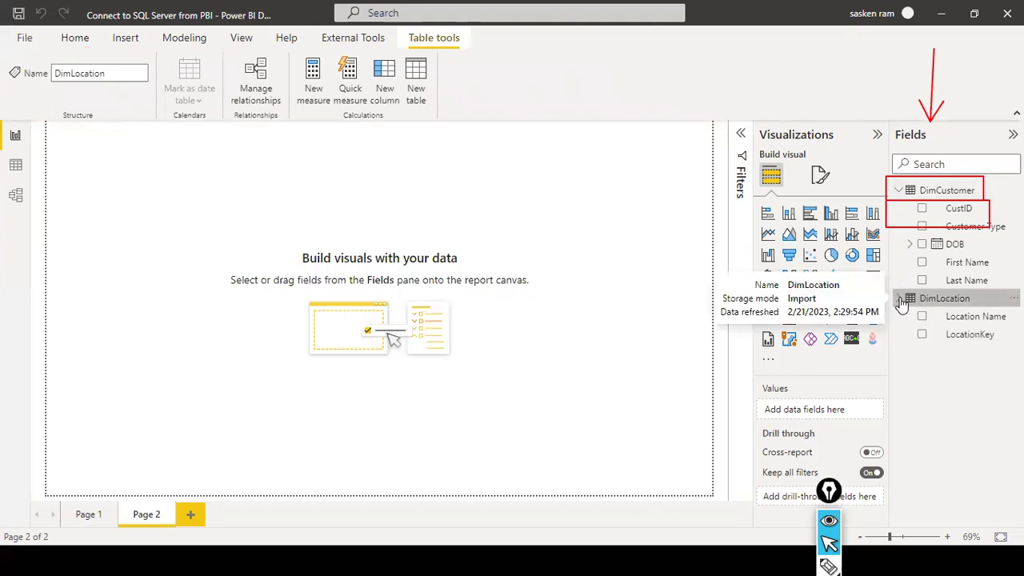
- View the imported rows of DimCustomer and DimLocation in the data view and return to the report view
click(14, 166)
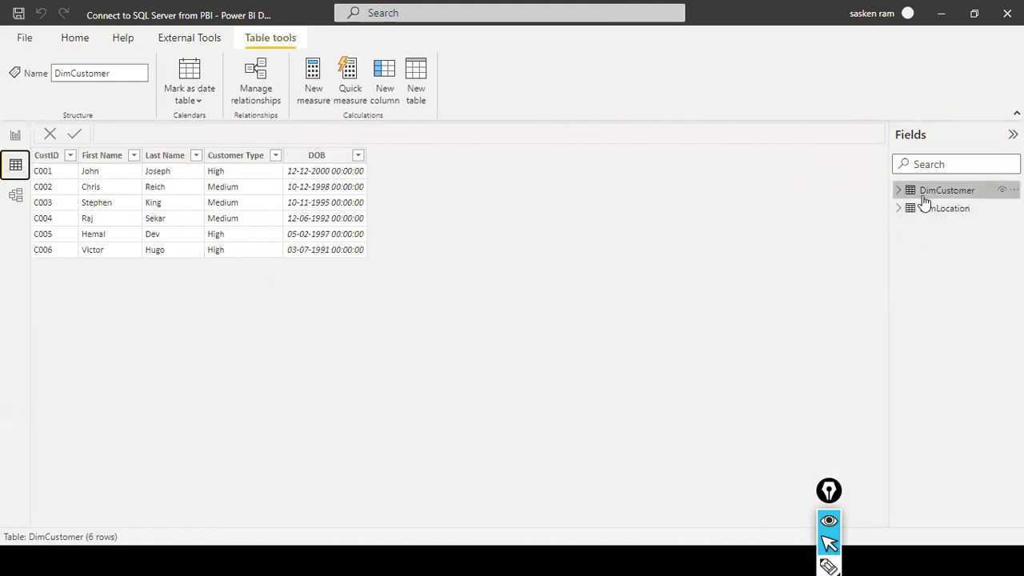
click(959, 216)
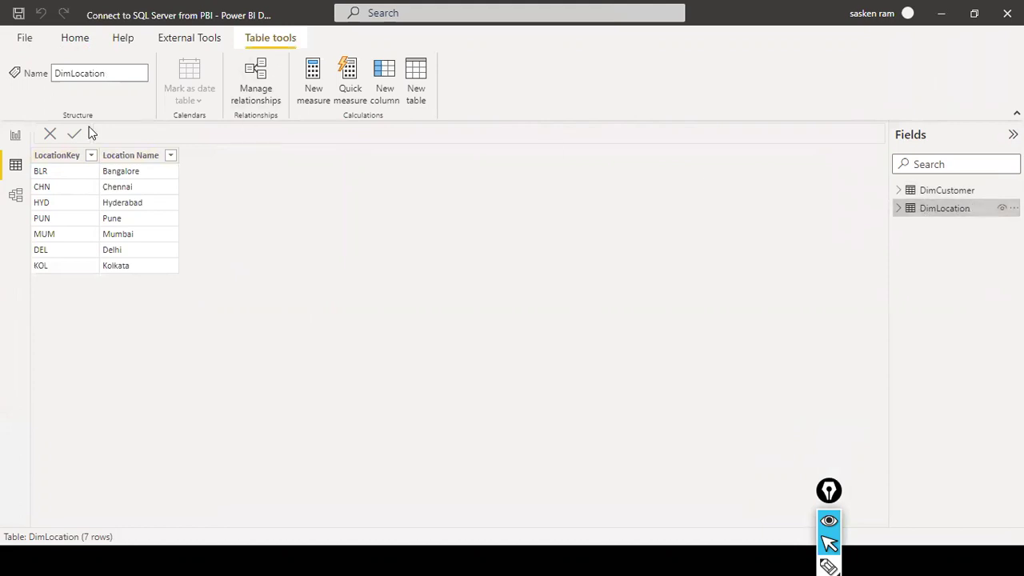
click(13, 133)
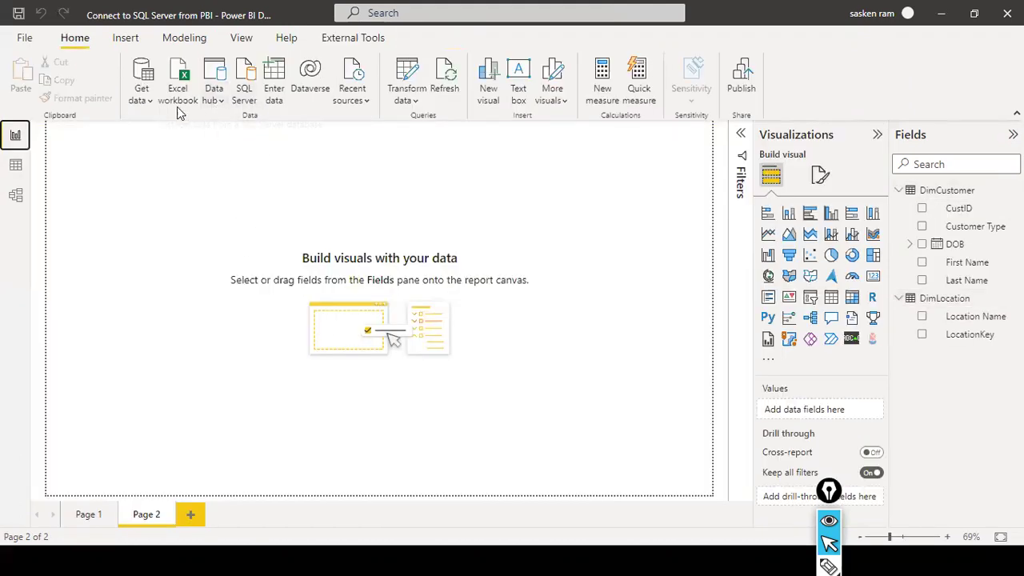
- Connect to the Sales database on SQL Server DESKTOP-8KBBDN3\SQLEXPRESS again, using DirectQuery mode
click(141, 94)
click(159, 242)
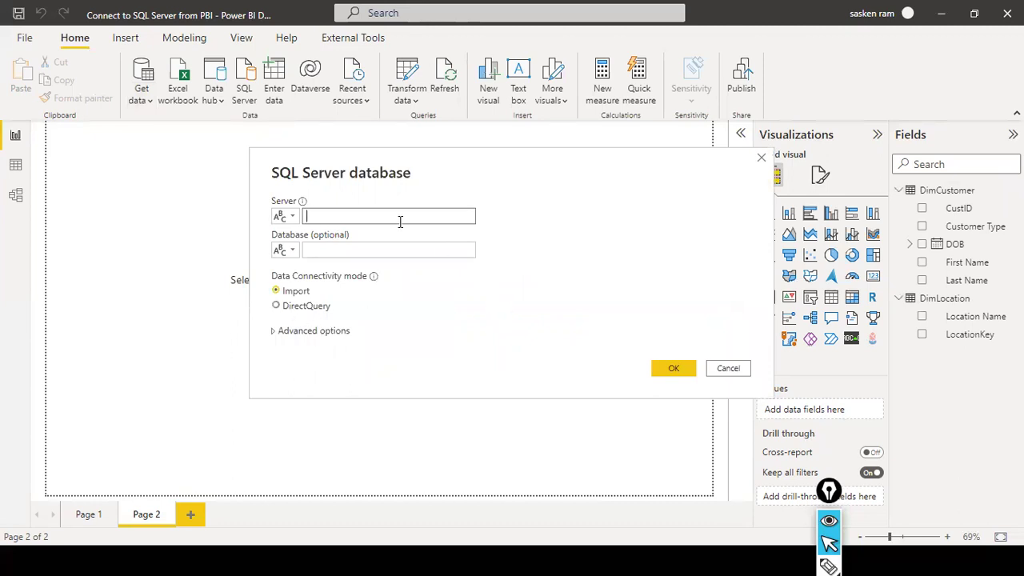
text(DESKTOP-8KBBDN3\)
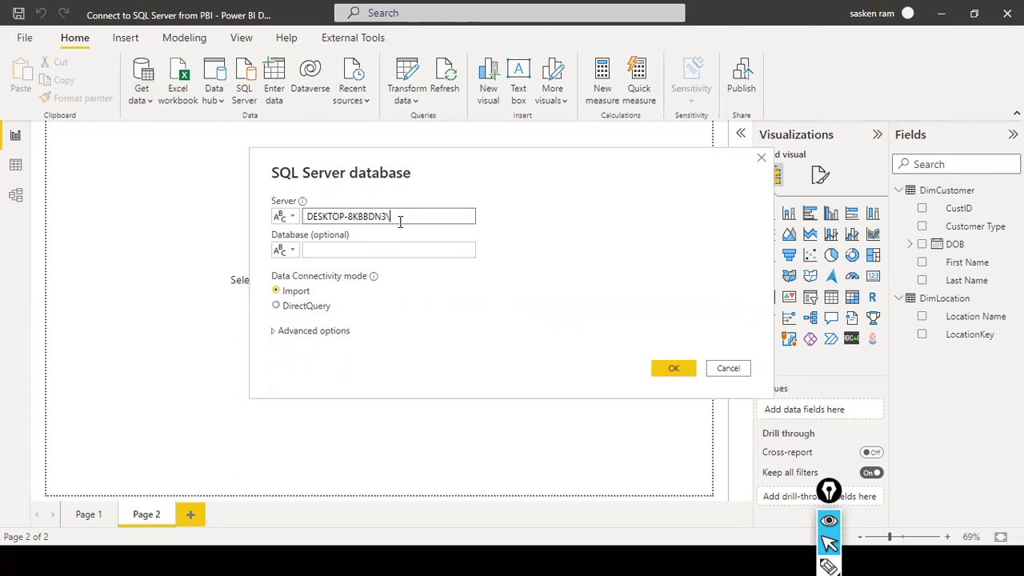
text(SQLEXPR#)
text(SS)
key(Tab)
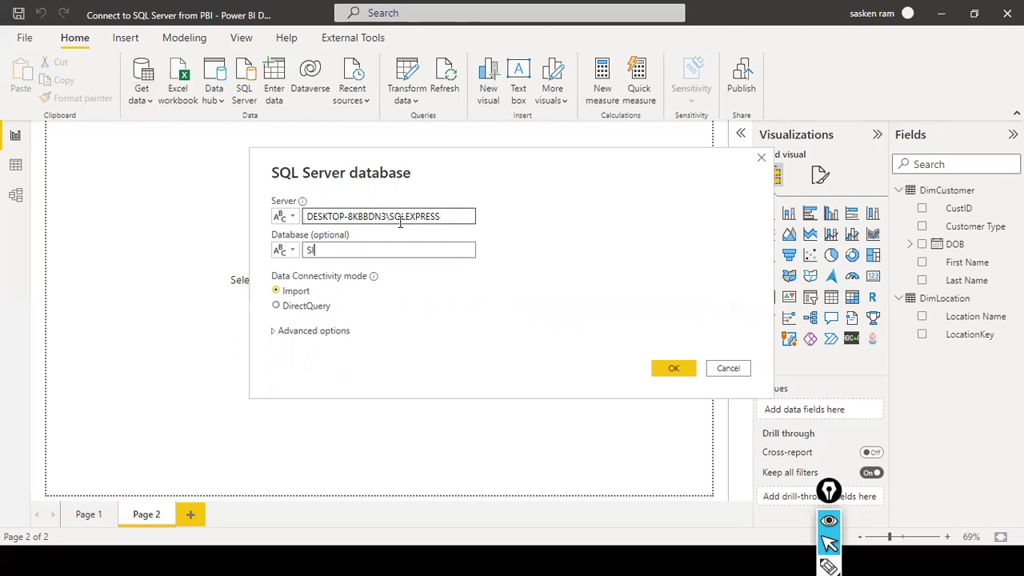
text(Sales)
click(278, 307)
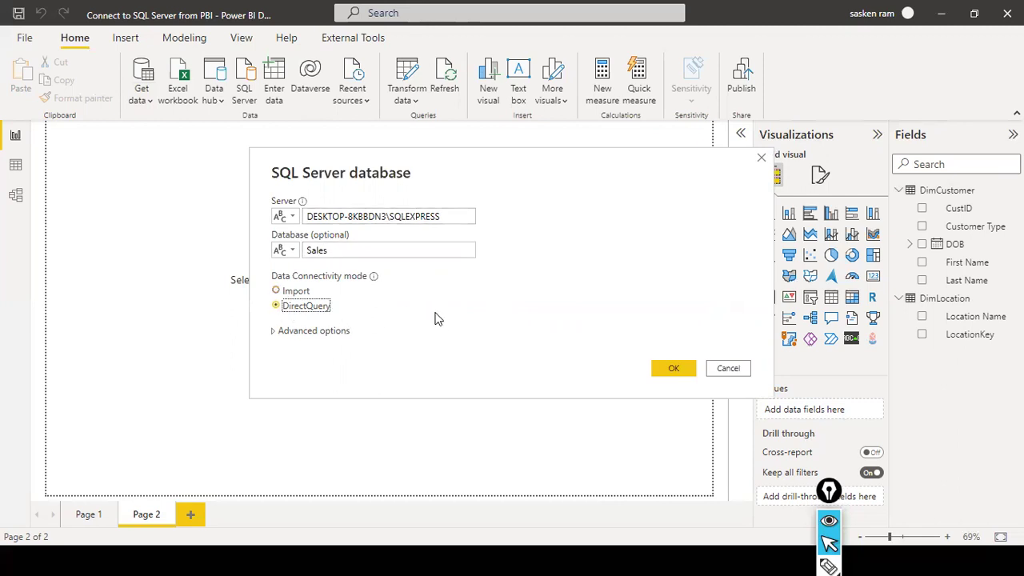
click(669, 371)
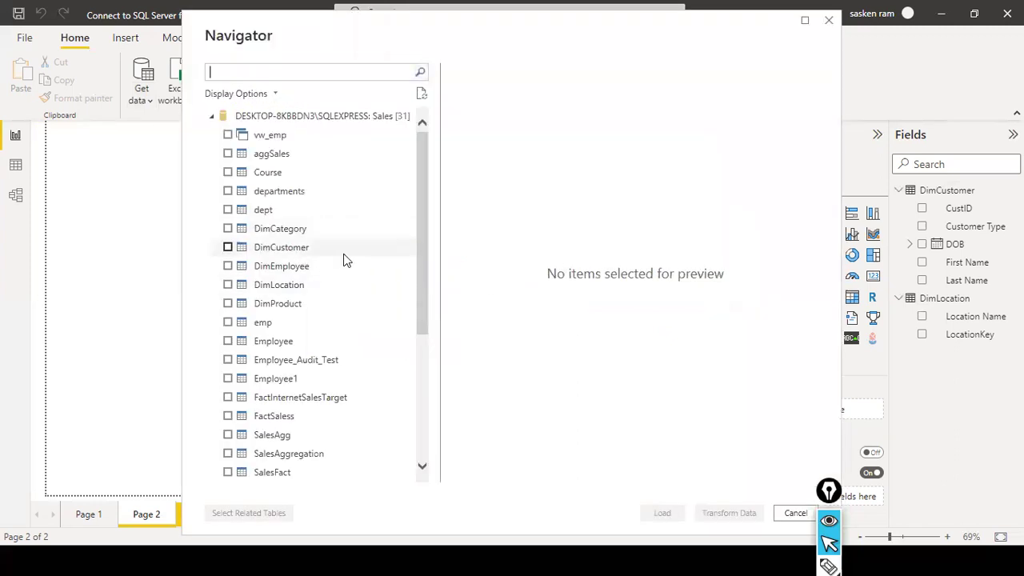
- Select the SalesFact table and load it into the report
scroll(344, 258, down, 4)
click(227, 248)
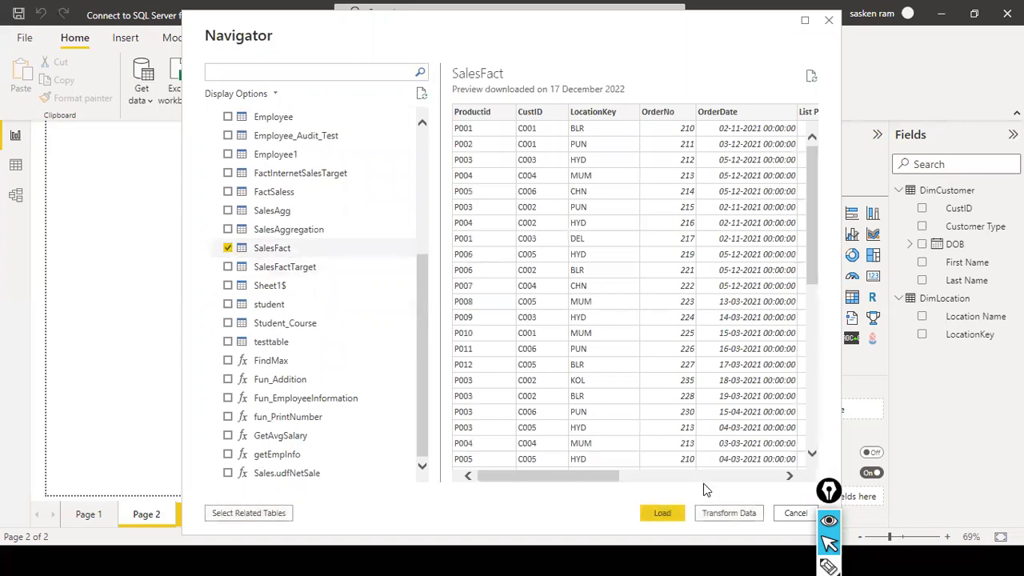
click(662, 514)
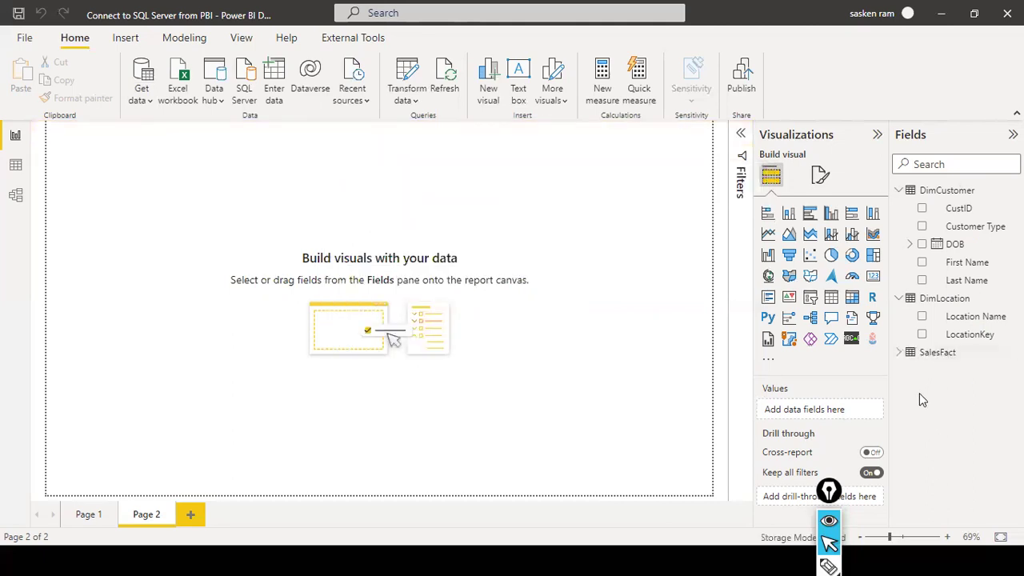
- Expand the SalesFact table to list its fields and collapse DimCustomer and DimLocation
click(901, 357)
scroll(918, 344, down, 1)
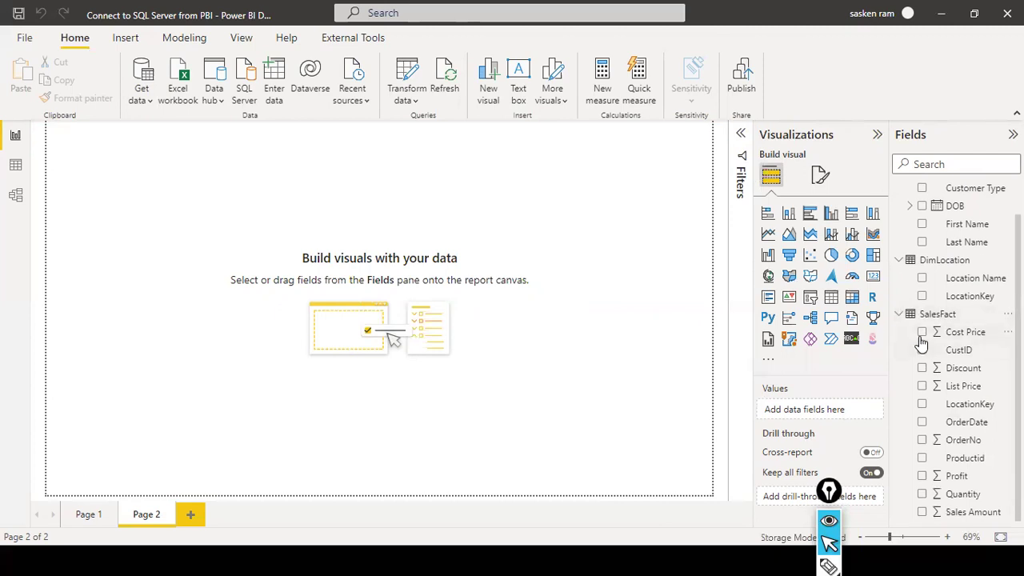
scroll(900, 264, up, 1)
click(899, 192)
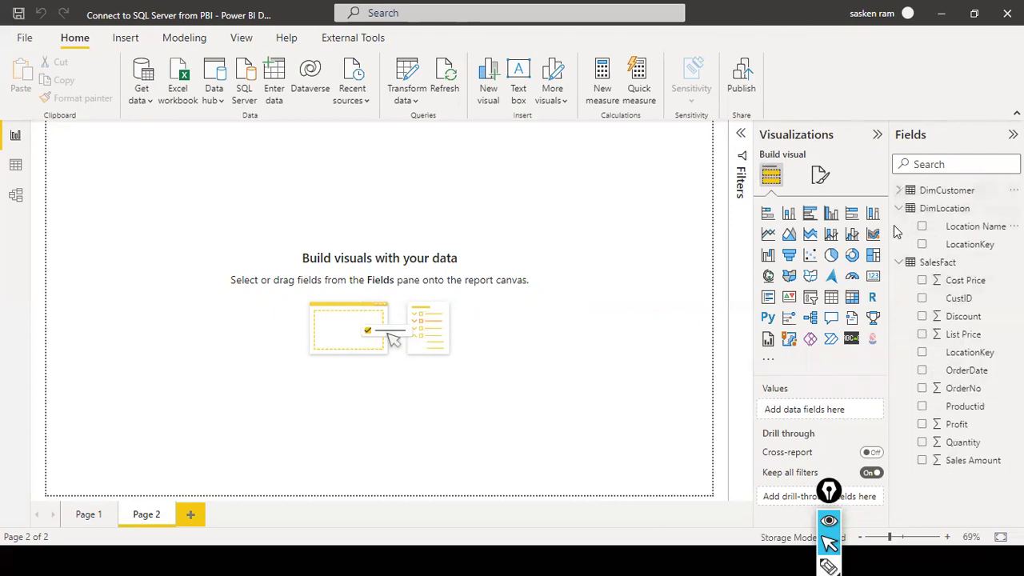
click(900, 209)
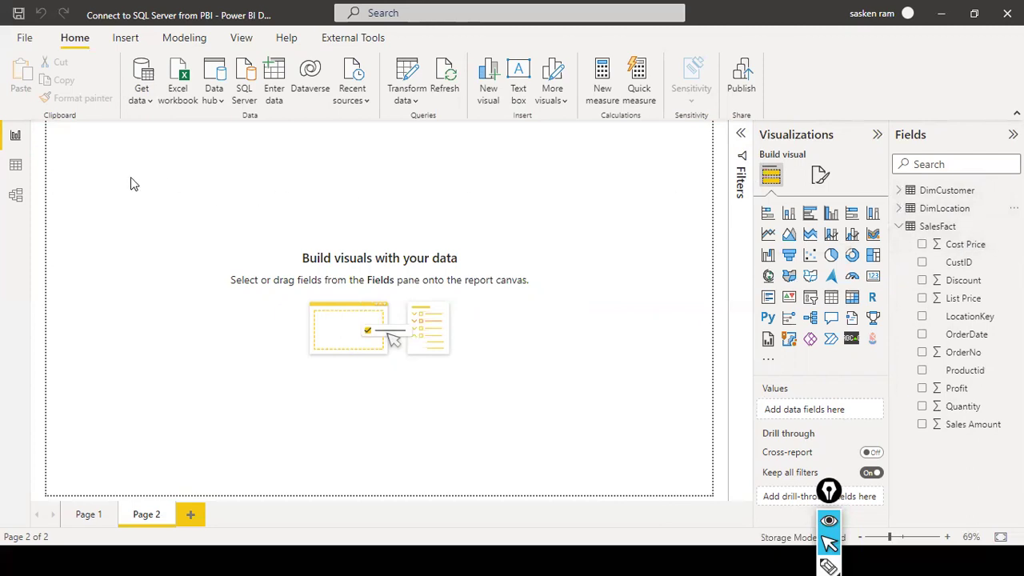
- Check whether SalesFact rows can be viewed in the data view, and return to the report view
click(16, 164)
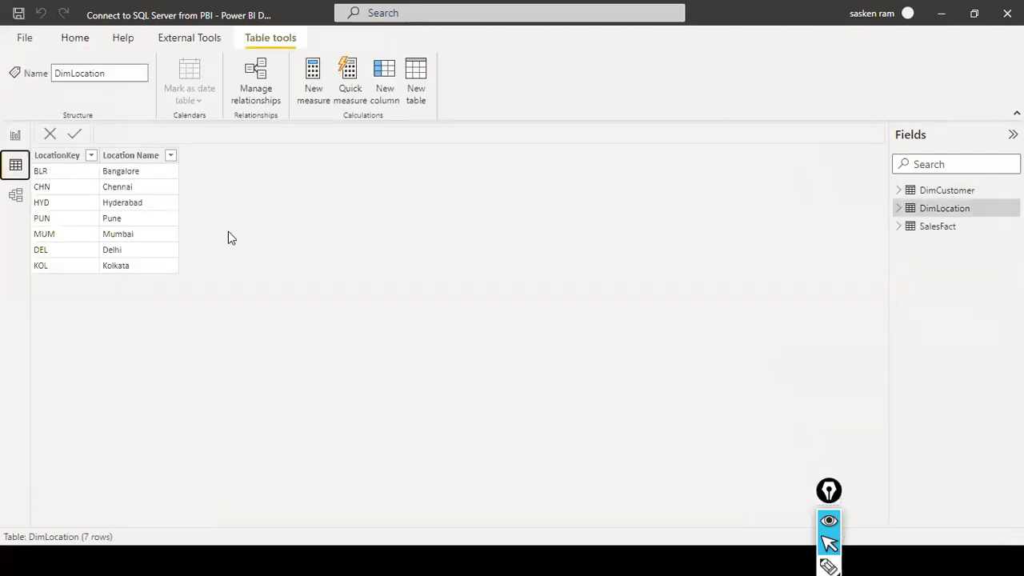
click(952, 229)
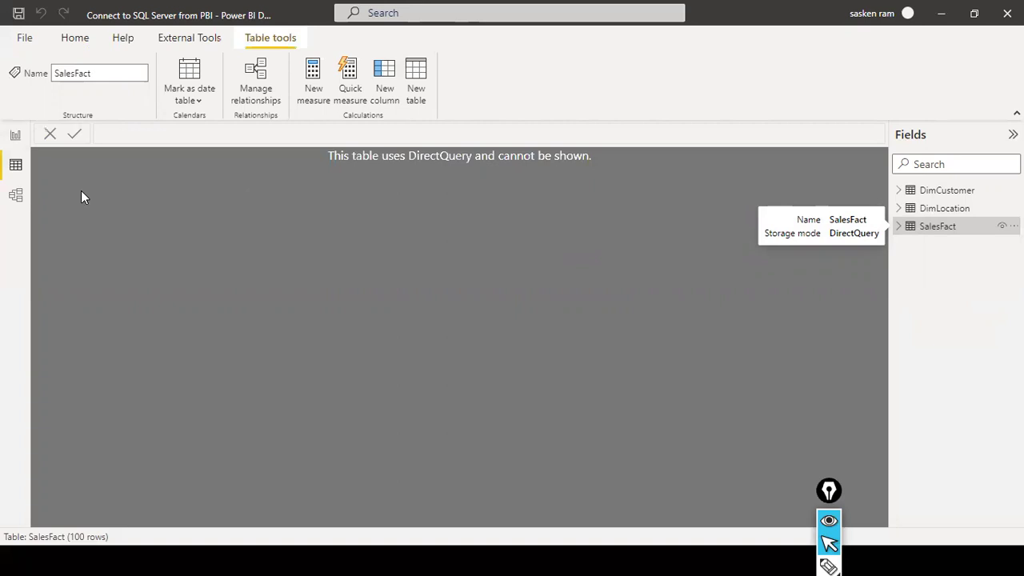
click(15, 135)
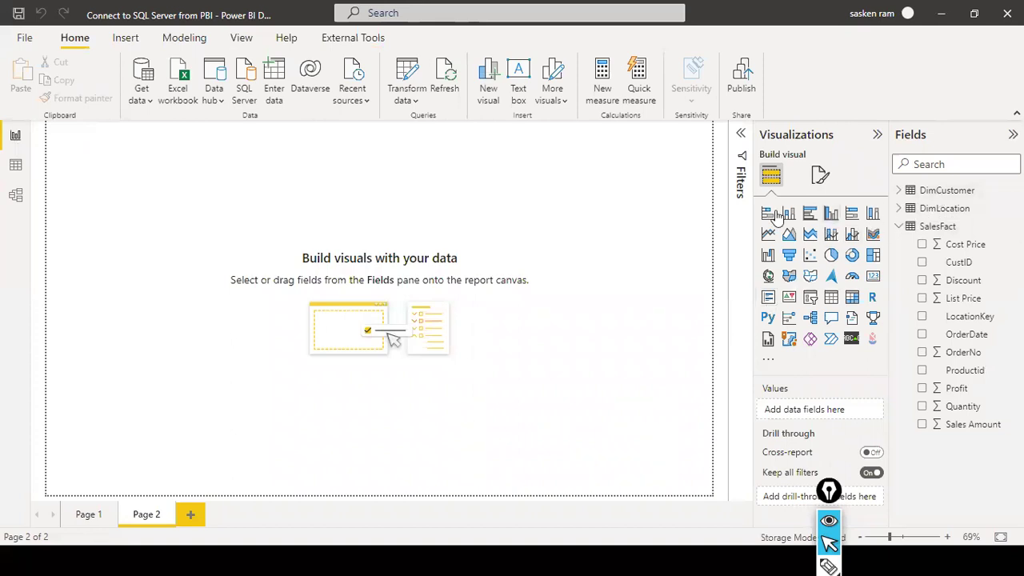
- Add a clustered column chart to Page 2, move it toward the page centre and widen it
click(831, 212)
drag(182, 184, 336, 281)
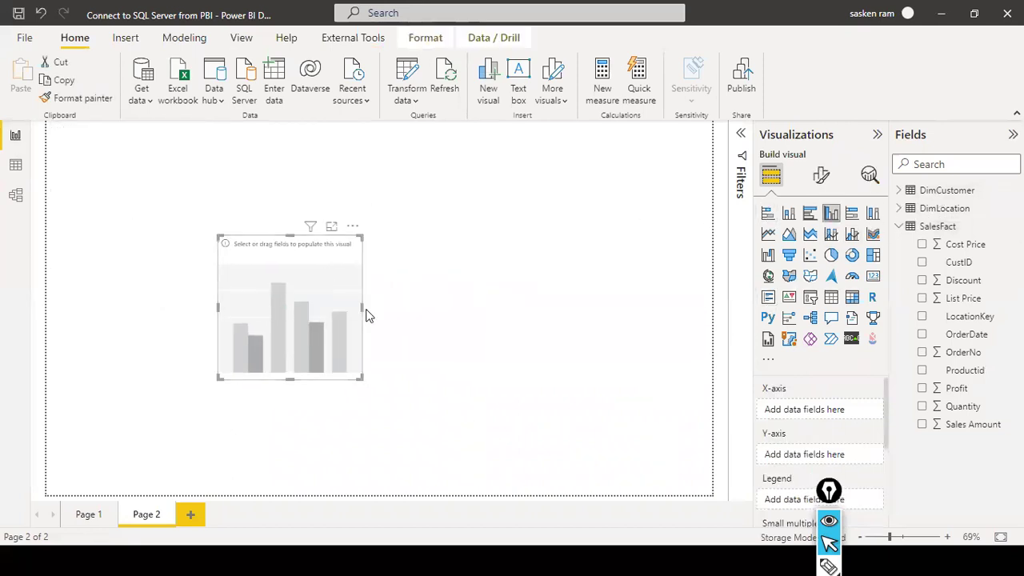
drag(365, 312, 534, 328)
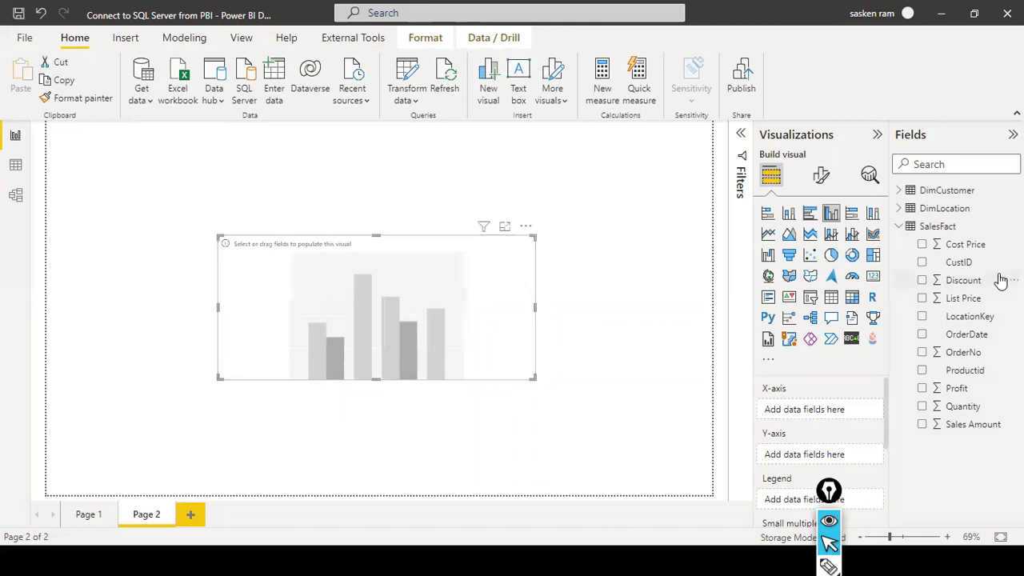
- Put Location Name from DimLocation on the chart's X-axis and Sales Amount from SalesFact on its Y-axis
click(898, 208)
drag(975, 226, 352, 294)
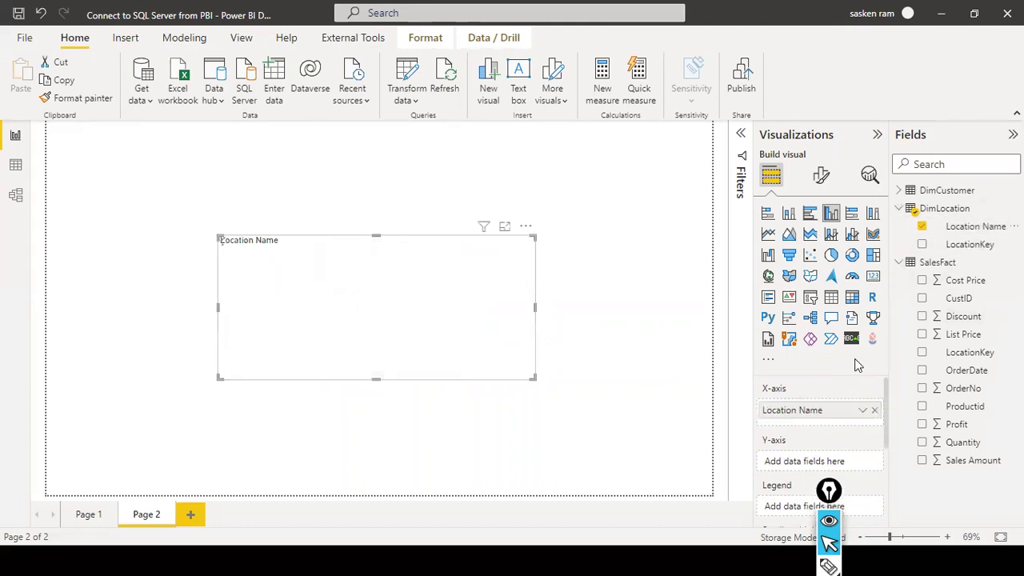
drag(968, 463, 424, 282)
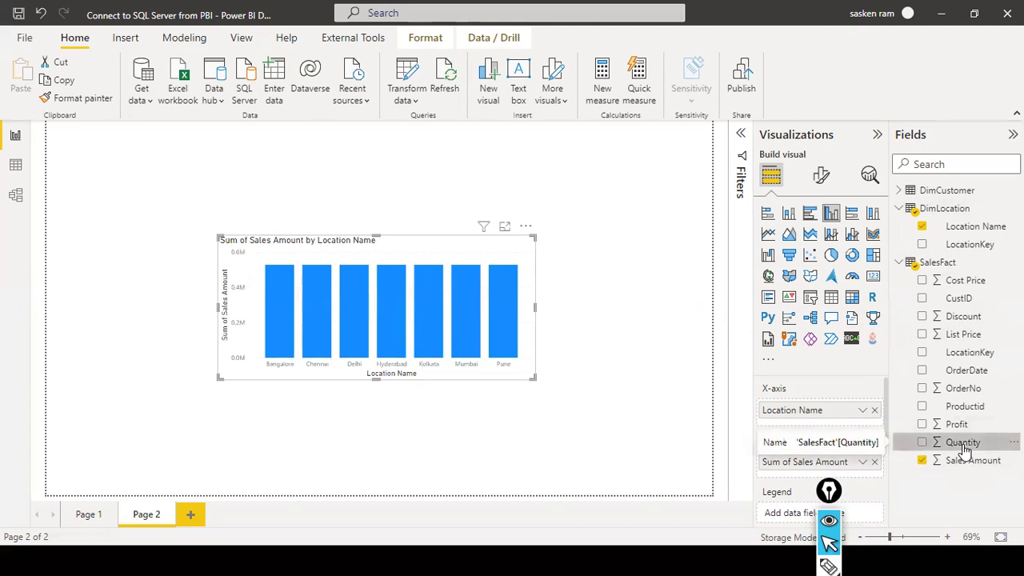
click(964, 448)
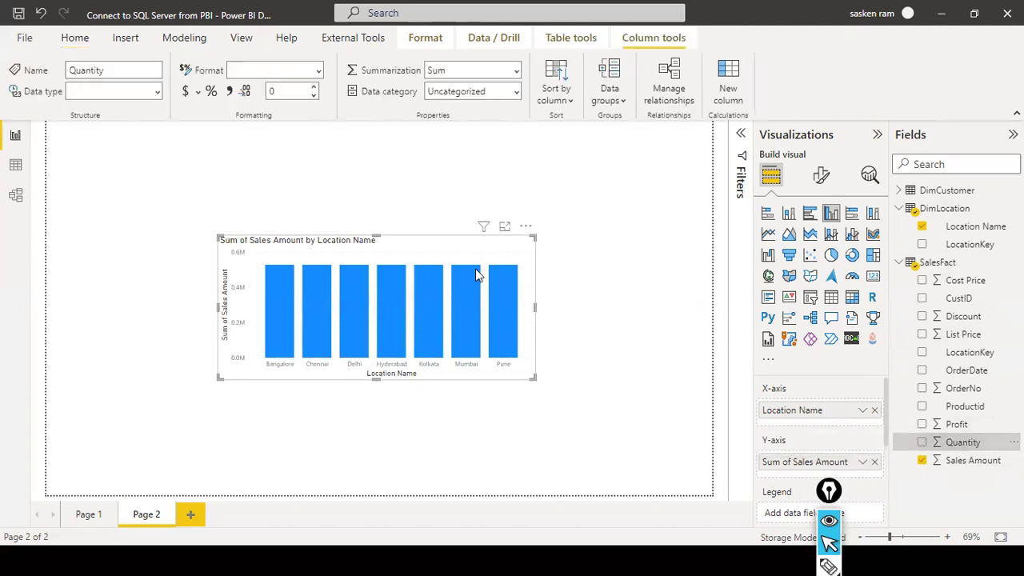
- Open the model view and move the SalesFact table below and between DimCustomer and DimLocation
click(619, 193)
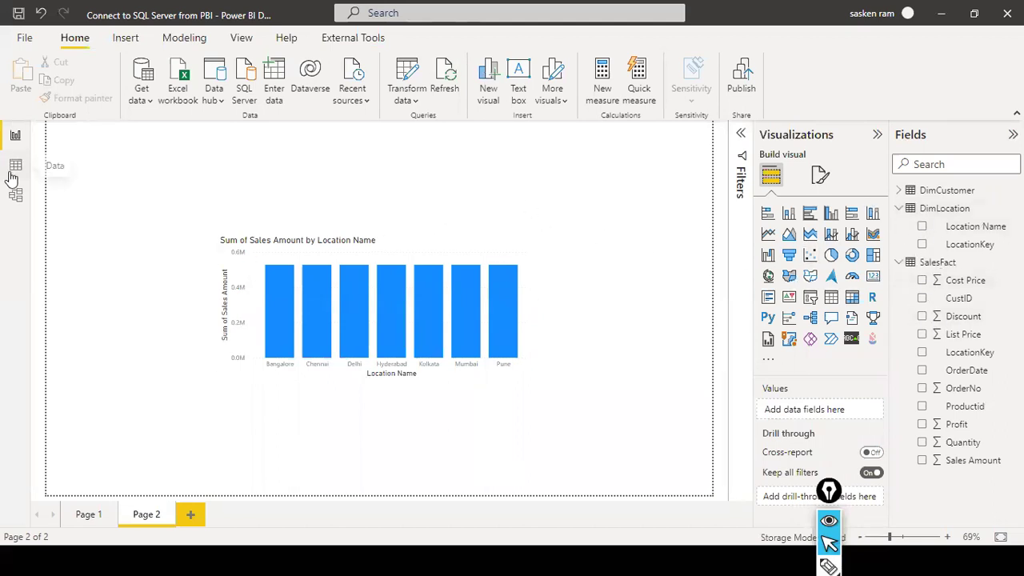
click(15, 195)
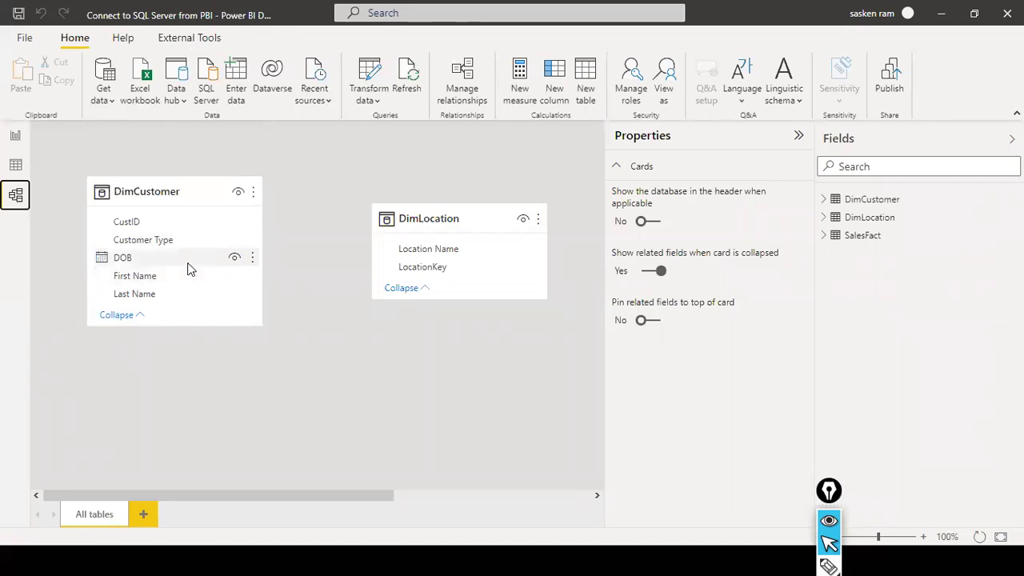
drag(240, 493, 465, 482)
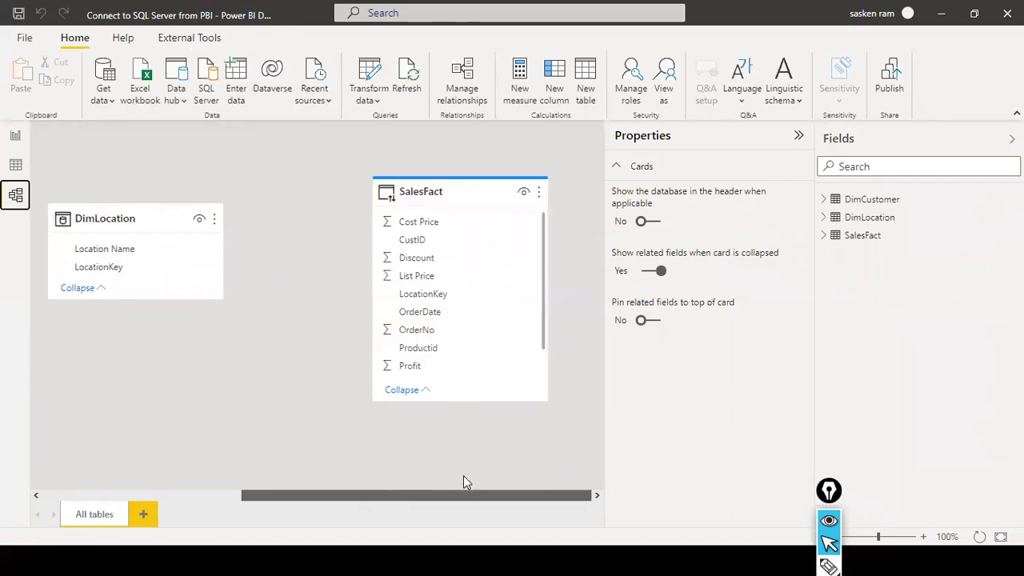
drag(464, 197, 377, 340)
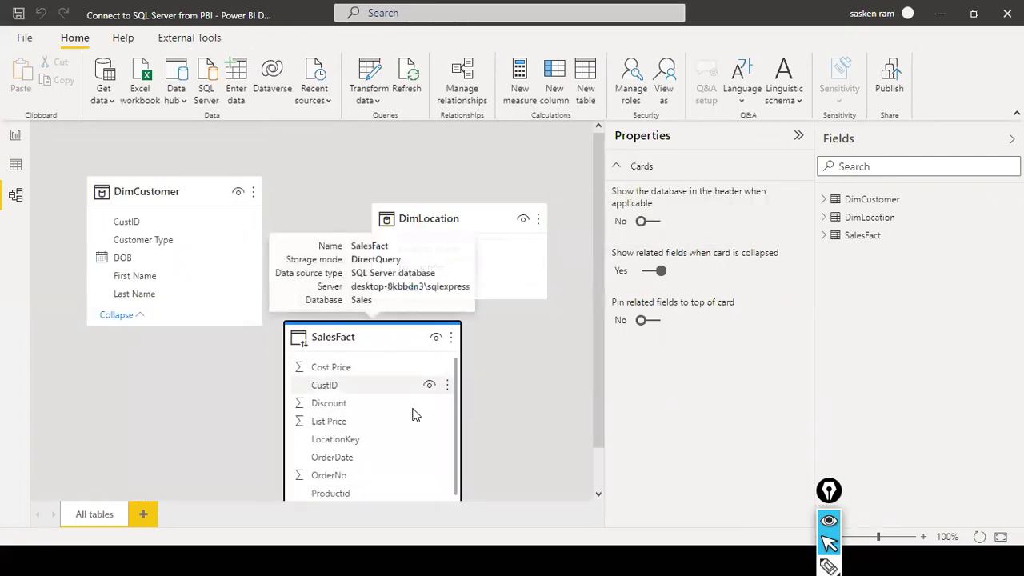
- Create an active one-to-many relationship from DimLocation's LocationKey to SalesFact's LocationKey with single cross filter direction
click(441, 274)
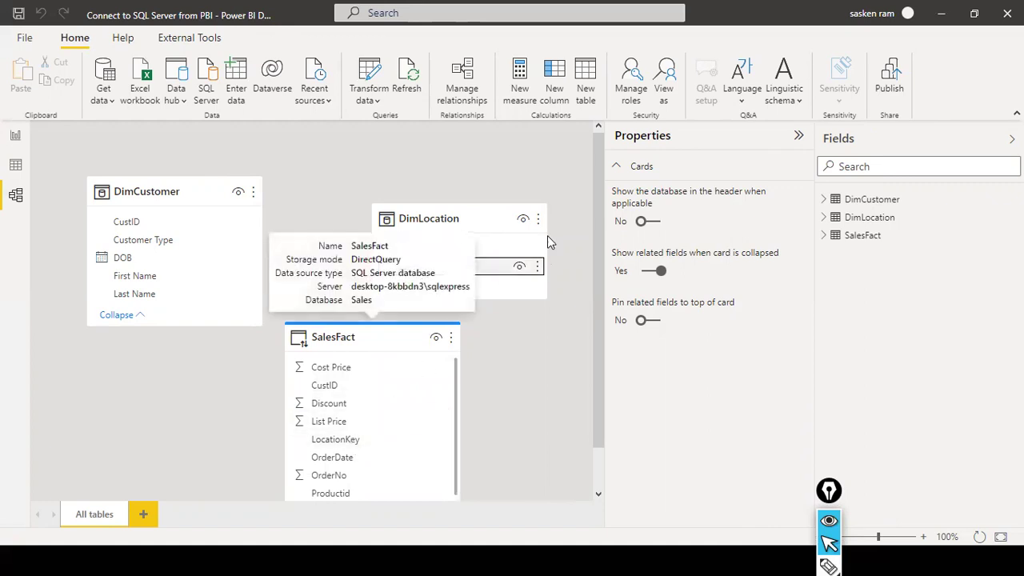
scroll(434, 269, down, 1)
drag(439, 225, 352, 404)
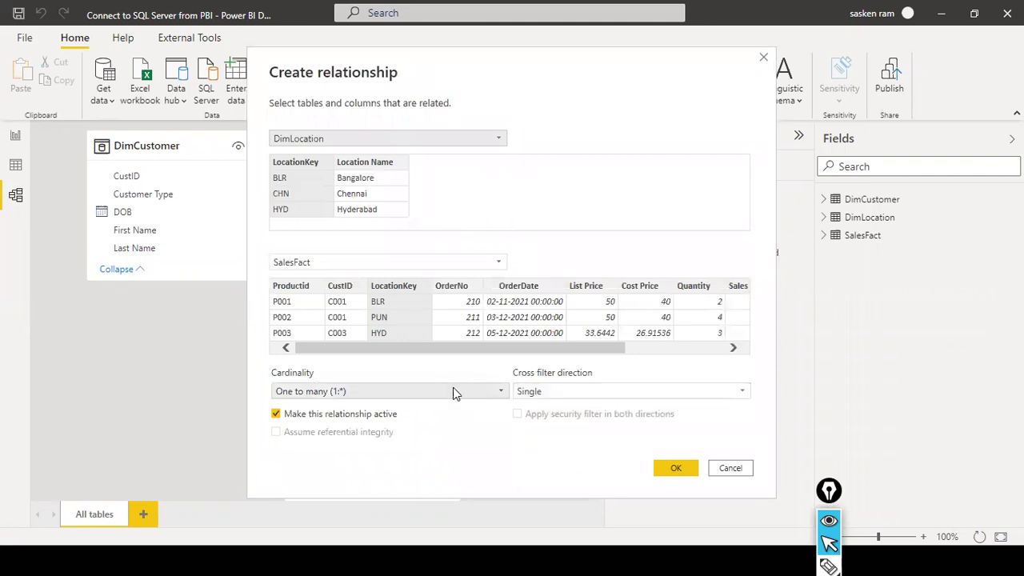
click(667, 468)
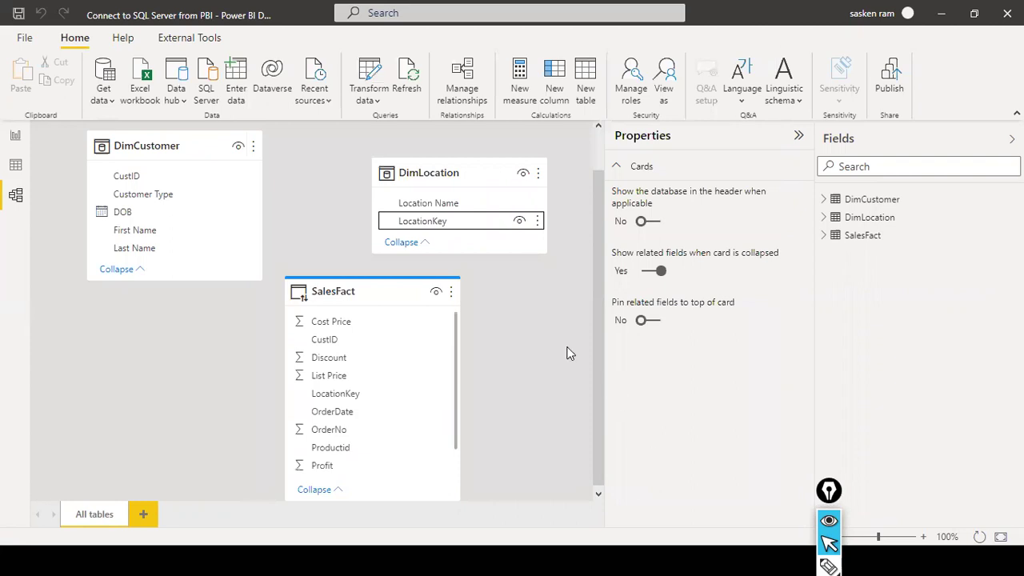
- Move the sales-by-location chart toward the left side of Page 2, and check the DimLocation–SalesFact relationship in the model view
click(15, 138)
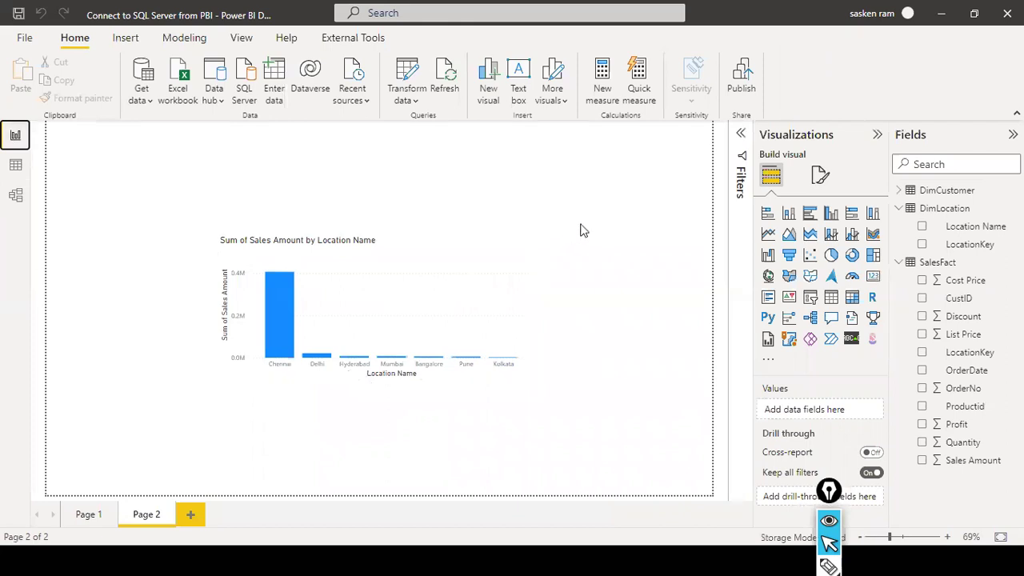
drag(373, 264, 377, 292)
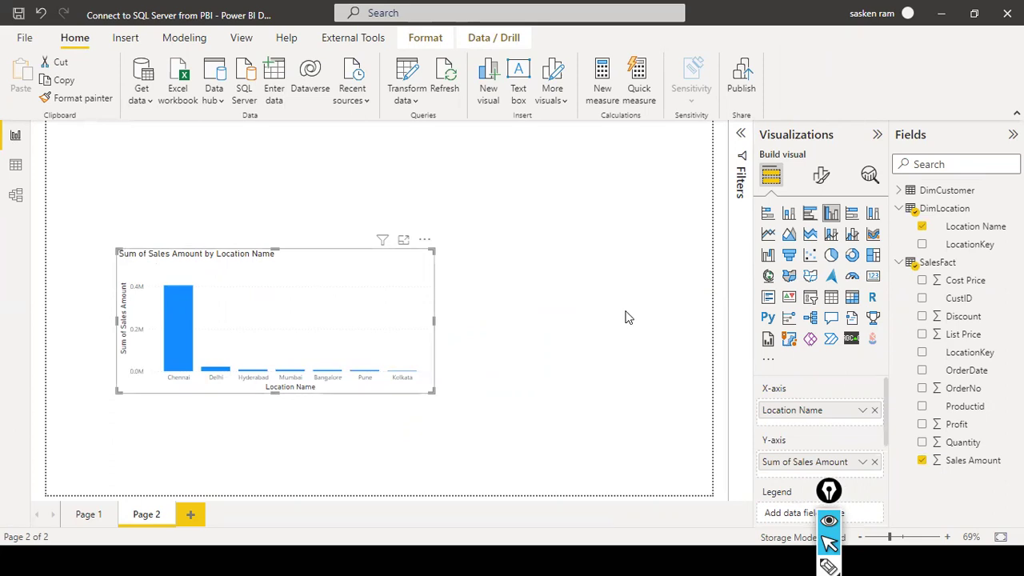
click(595, 314)
click(15, 194)
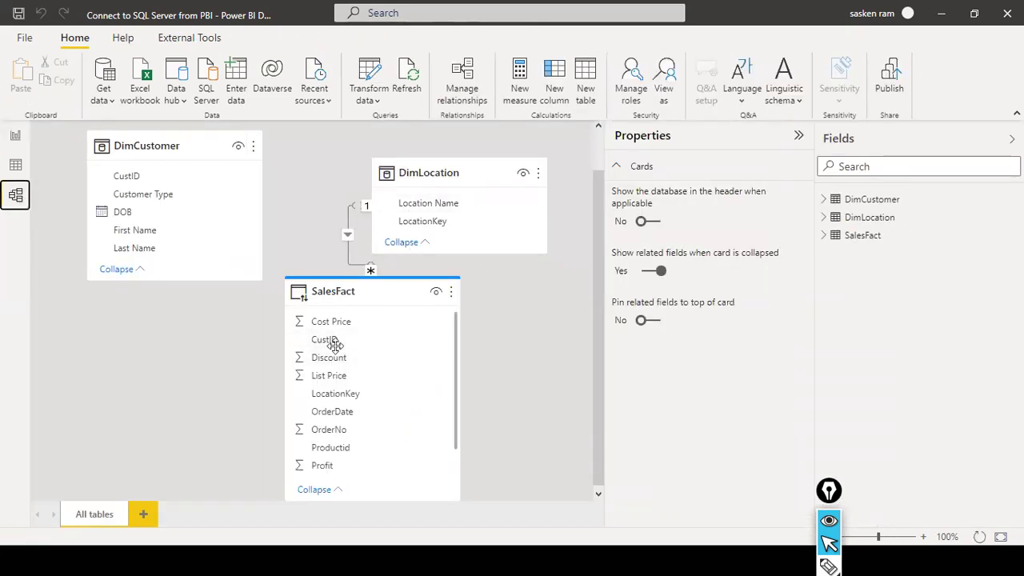
click(16, 136)
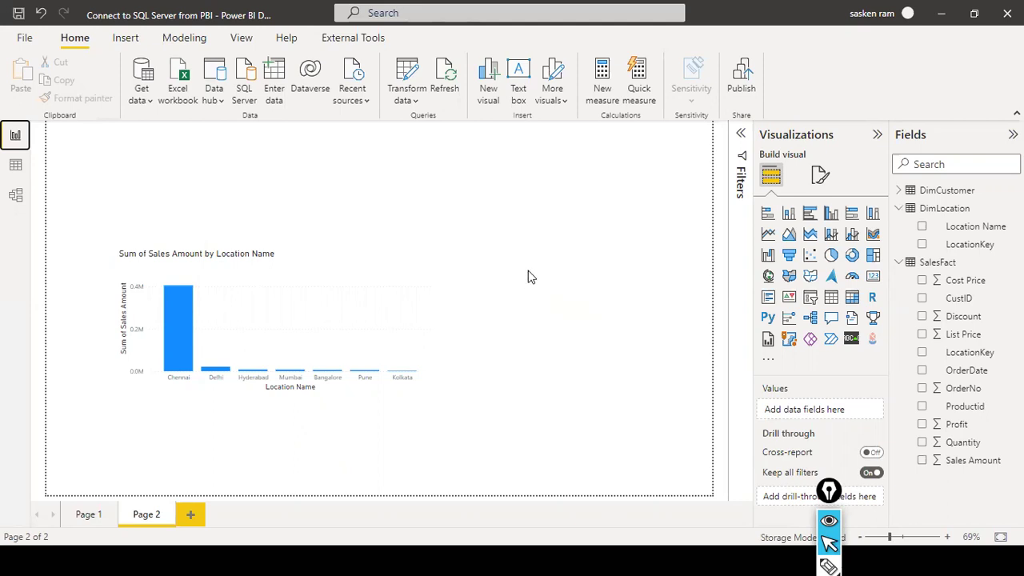
- Switch to SQL Server Management Studio, move Object Explorer clear of the query, and review the SalesFact SELECT script and its result rows
key(super)
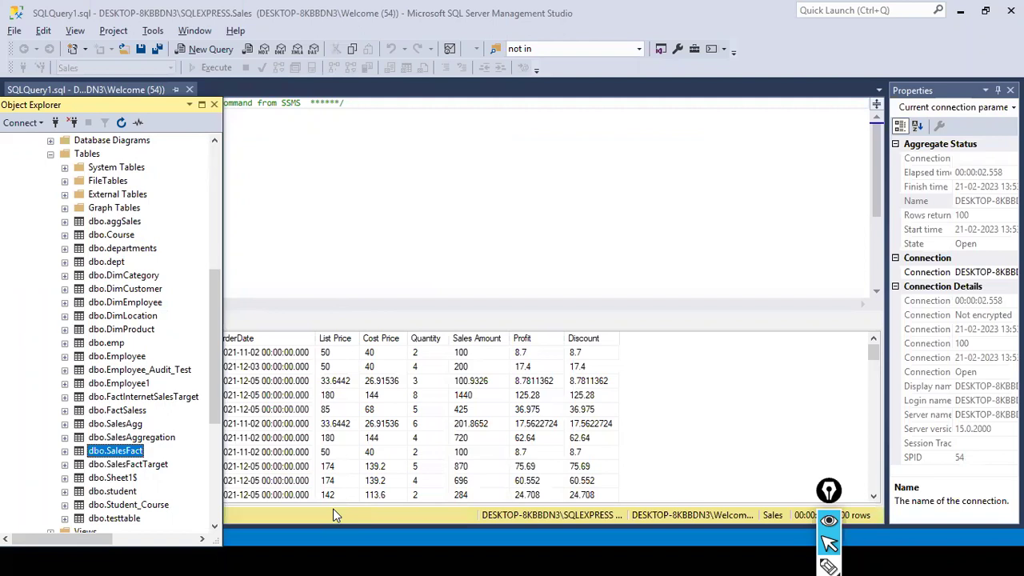
click(65, 452)
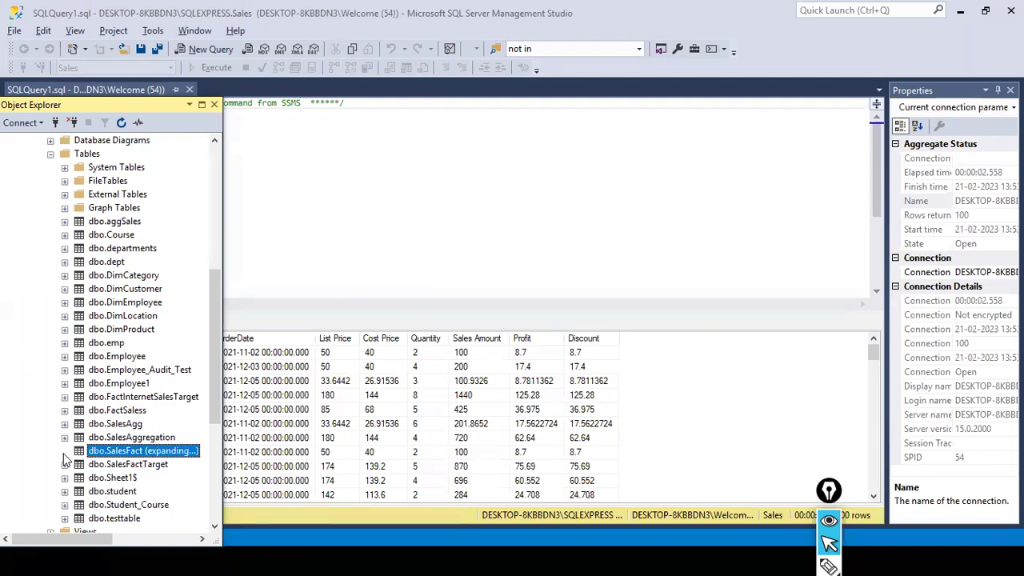
right_click(110, 443)
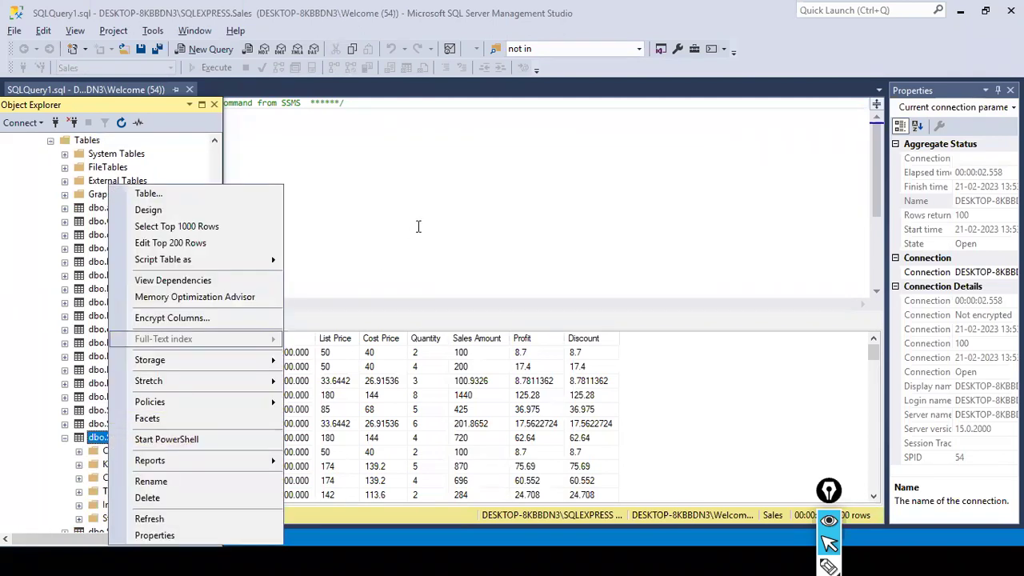
click(256, 240)
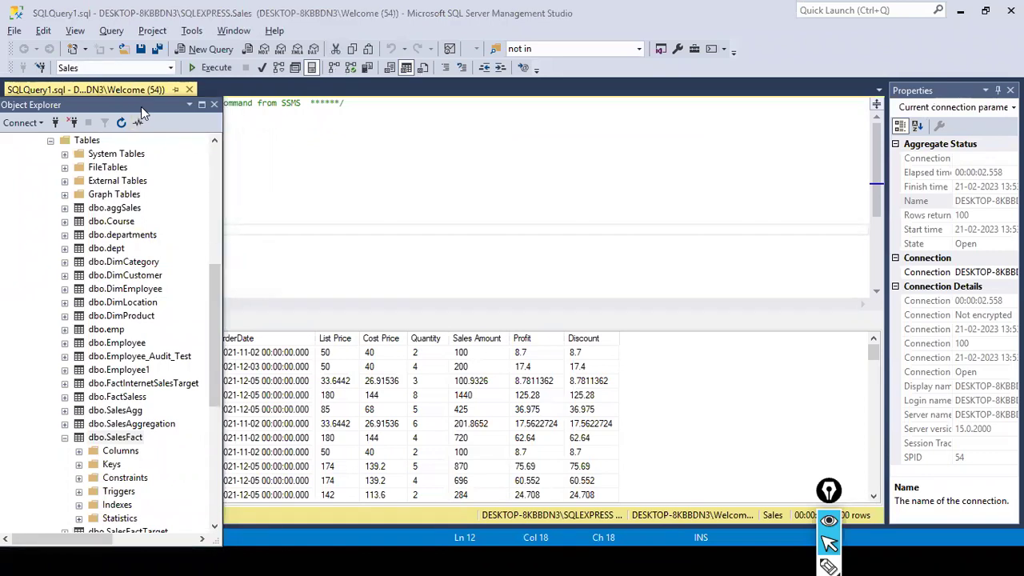
drag(140, 107, 725, 99)
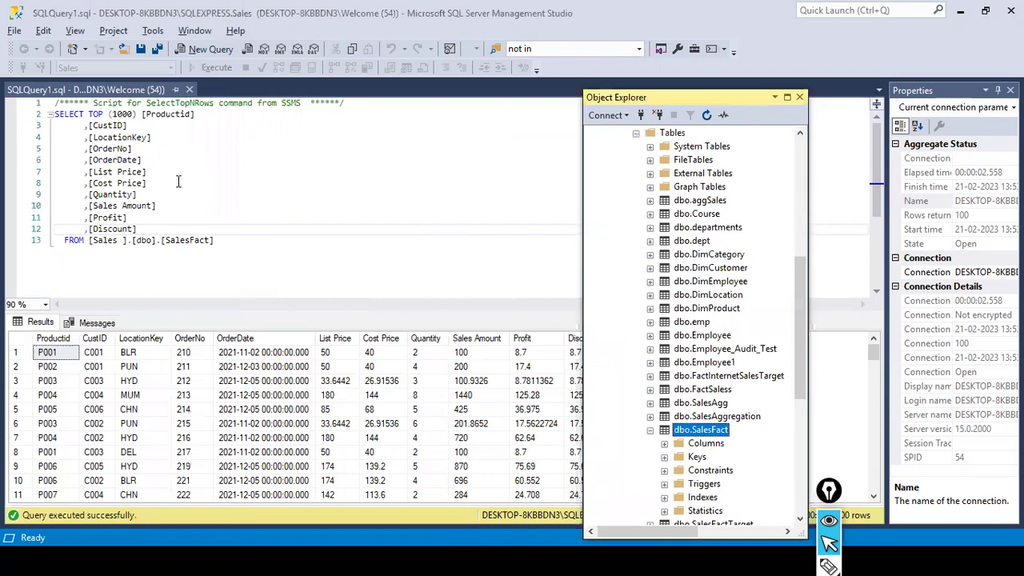
drag(237, 247, 54, 102)
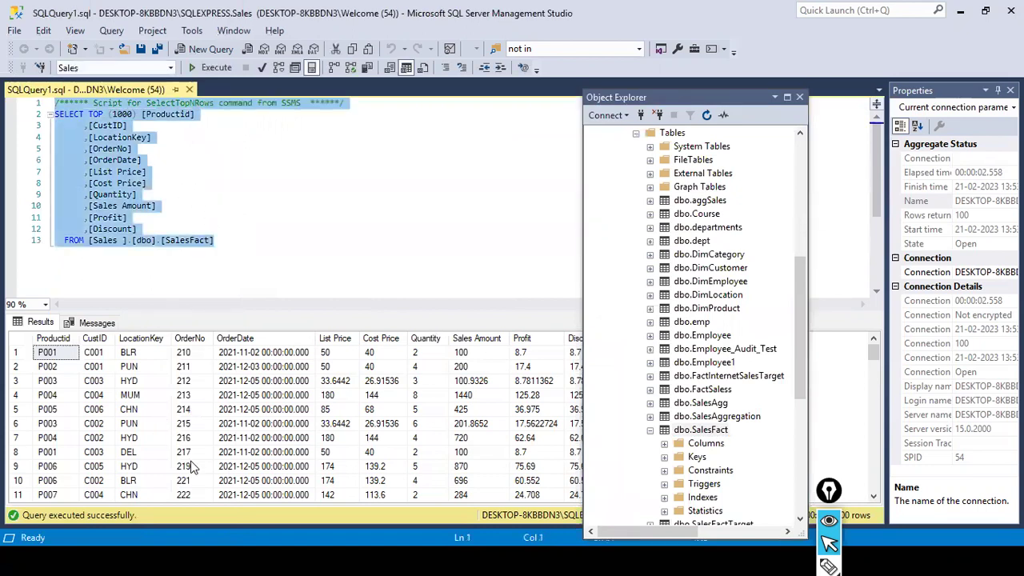
scroll(252, 436, down, 2)
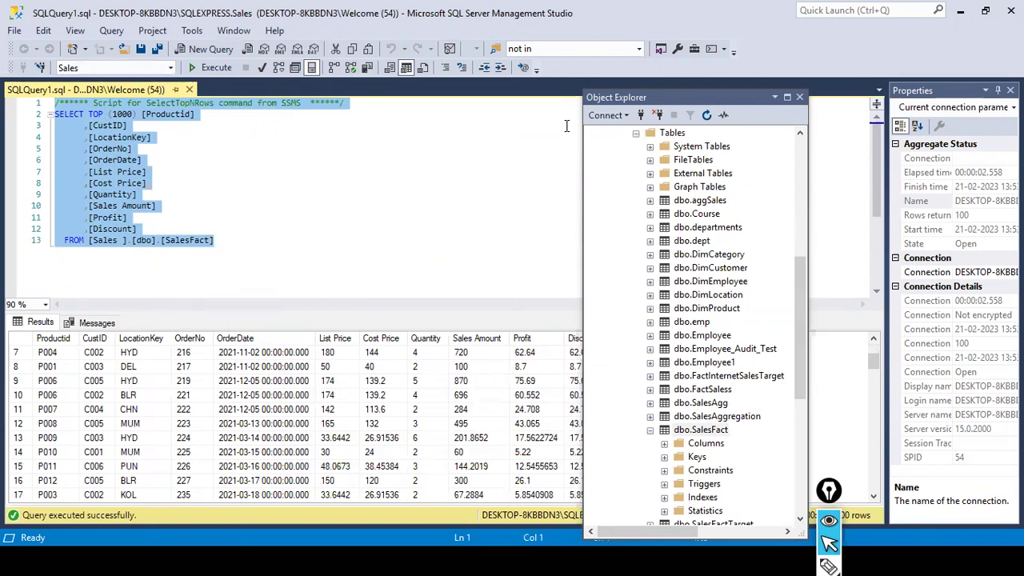
- Switch to the Power BI service in Chrome and load its home page at app.powerbi.com/home
key(alt+Tab)
key(alt+Tab)
key(alt+Tab)
key(alt+Tab)
key(alt+Tab)
key(alt+Tab)
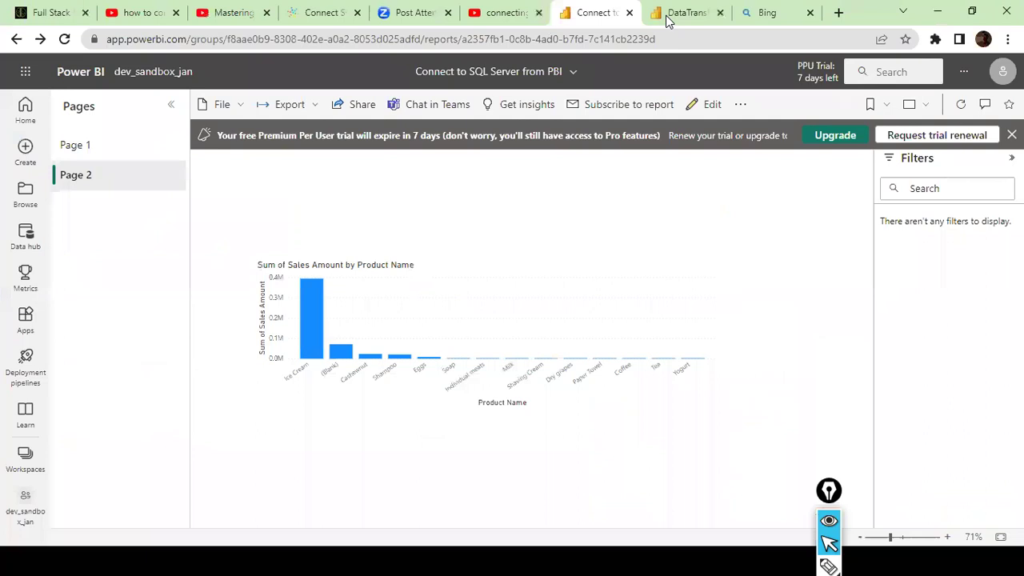
click(24, 108)
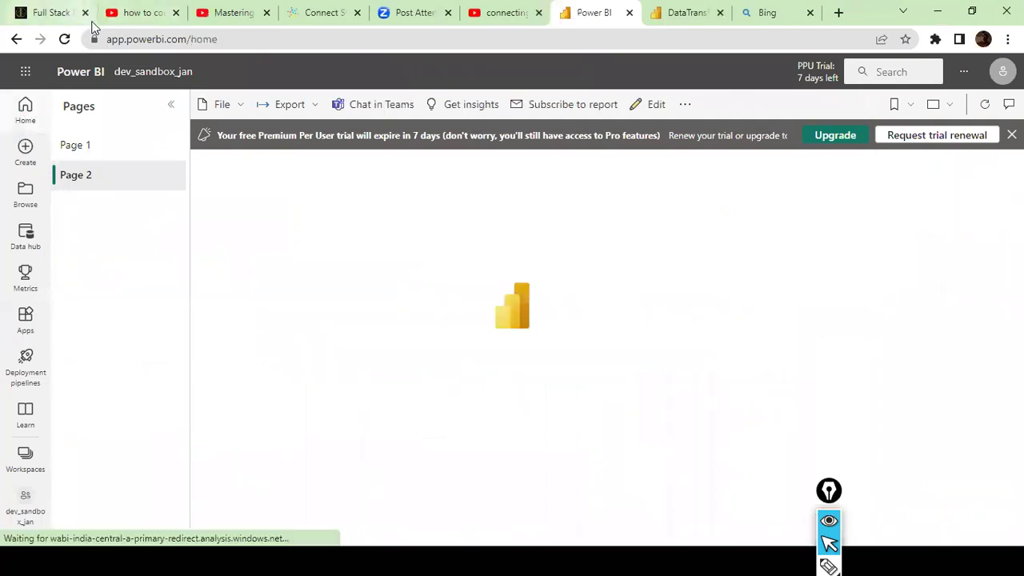
click(120, 37)
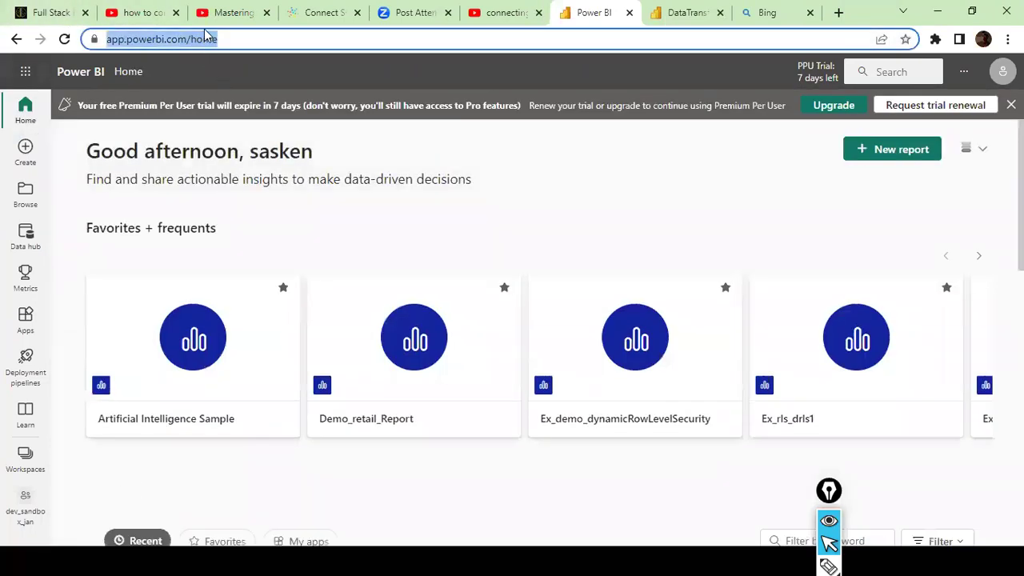
text(app)
key(Return)
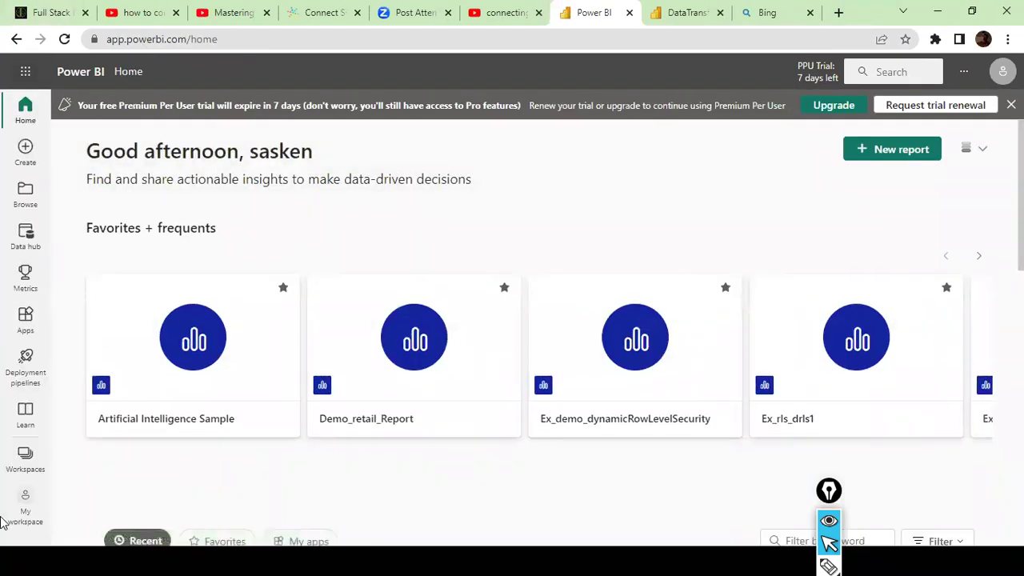
- Create a new workspace named SQL Server Connection
click(32, 474)
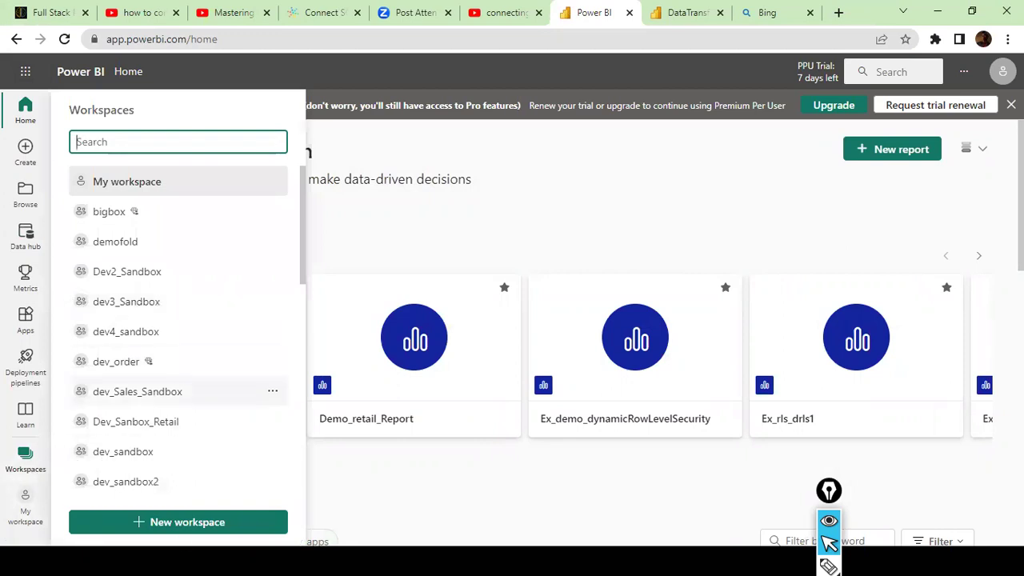
click(215, 524)
click(688, 316)
text(S)
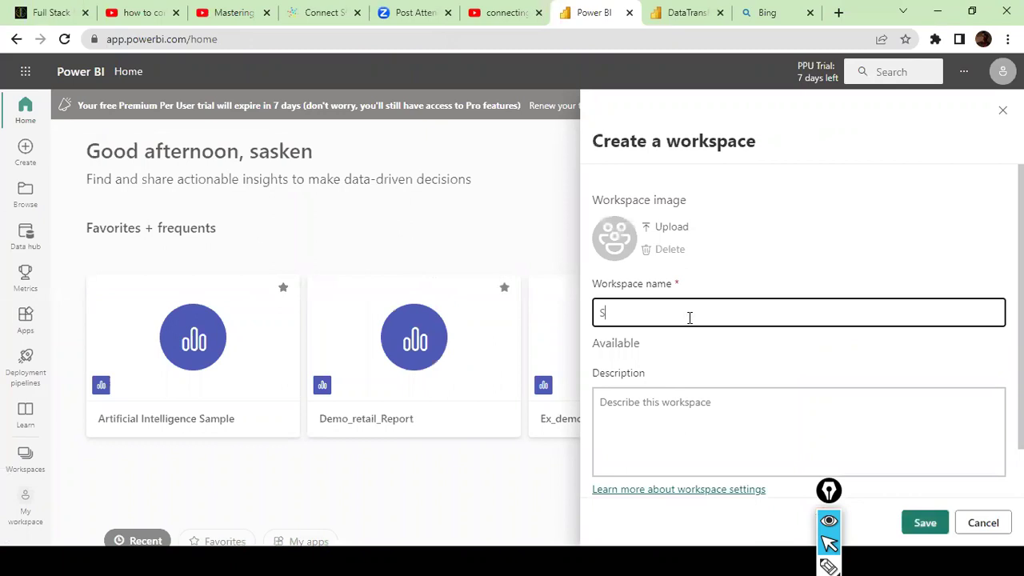
key(BackSpace)
text(SQL Server Connection)
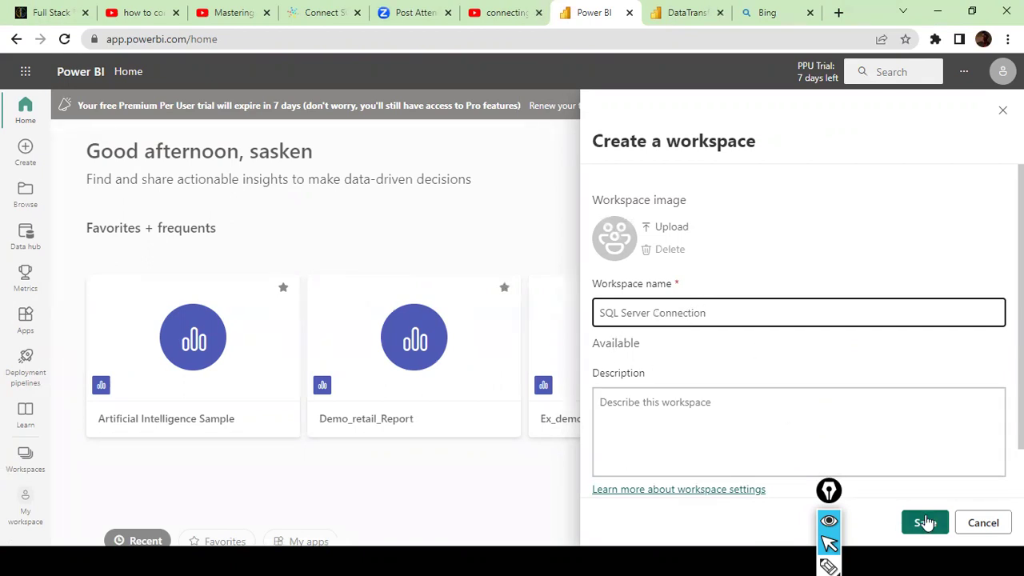
click(926, 522)
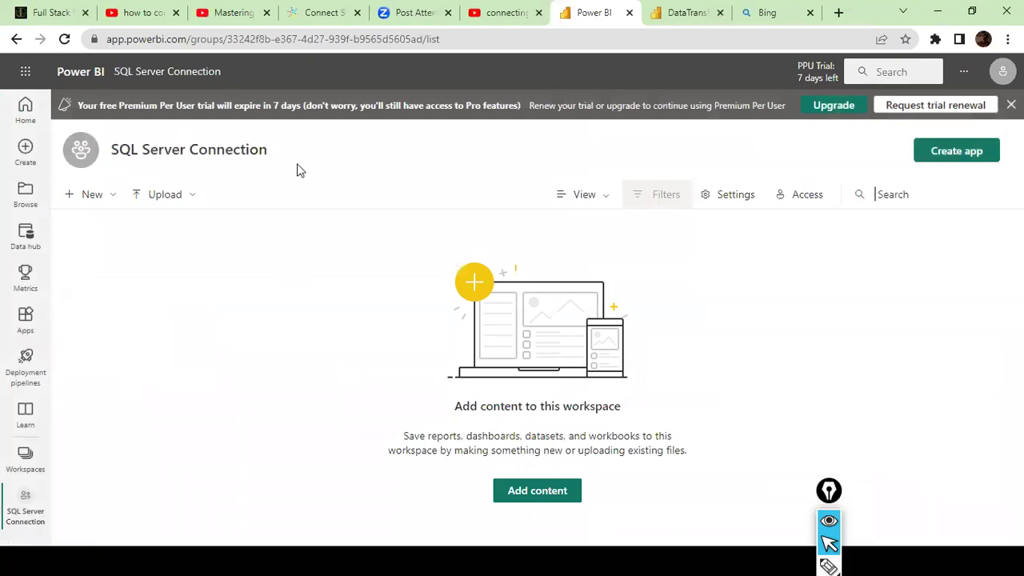
- Switch to Power BI Desktop and publish the report to the SQL Server Connection workspace
key(alt+Tab)
key(alt+Tab)
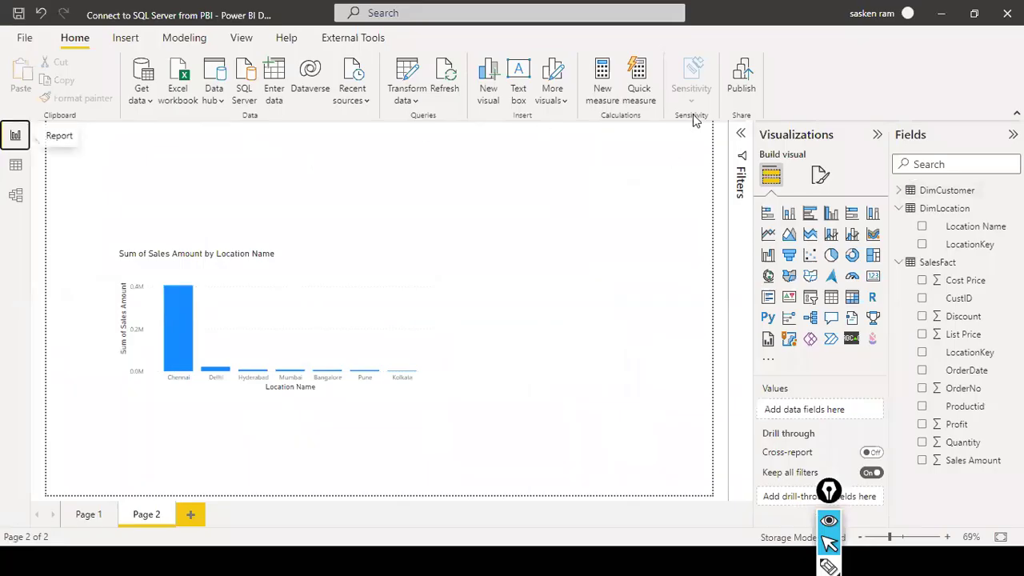
click(730, 90)
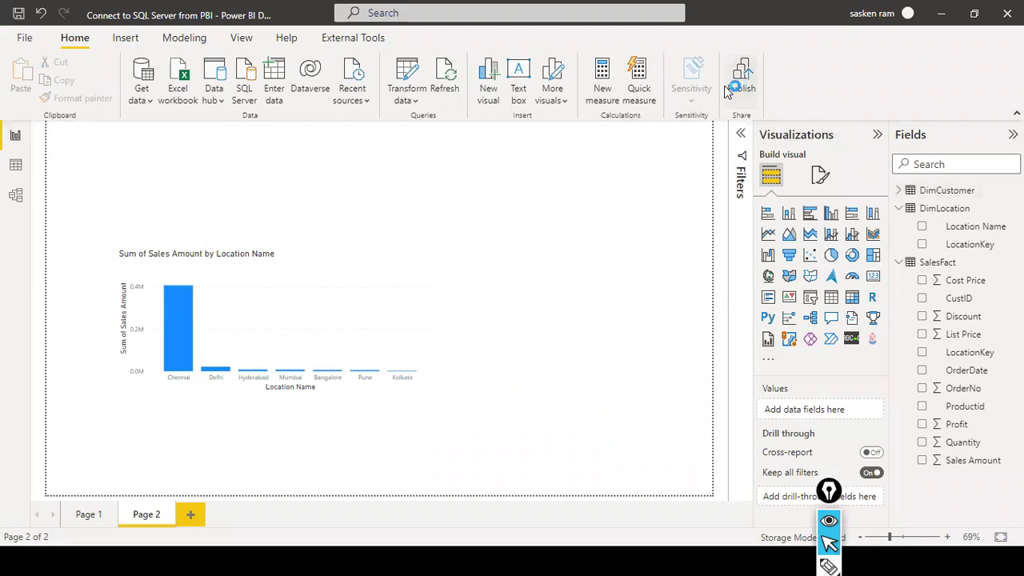
click(584, 304)
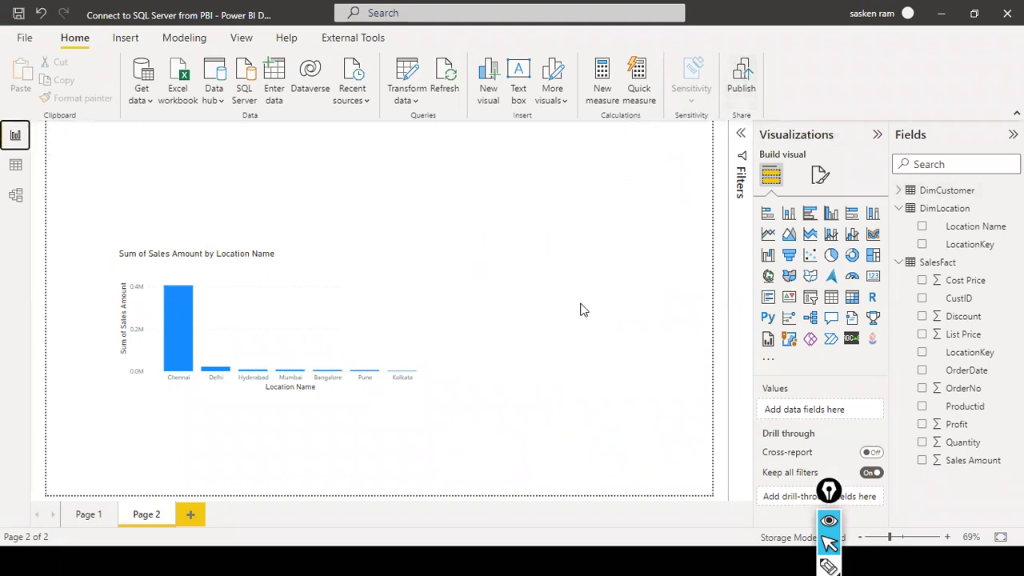
key(alt+Tab)
key(alt+Tab)
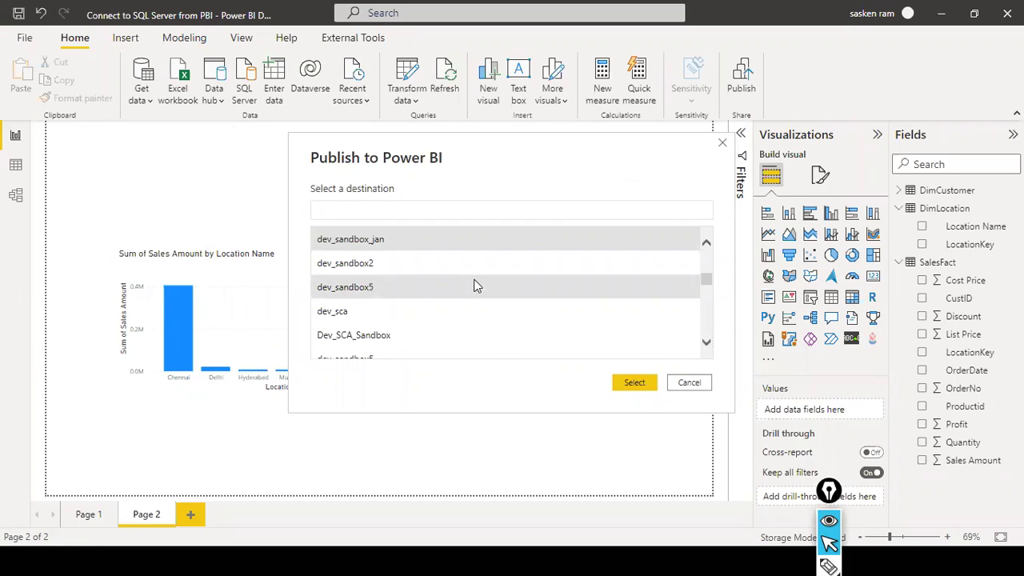
key(alt+Tab)
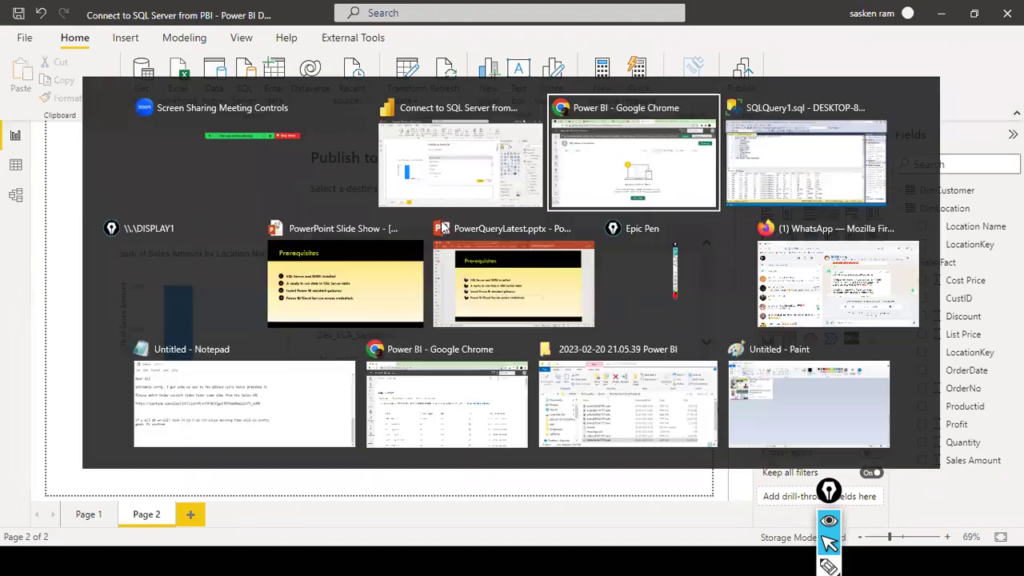
key(alt+Tab)
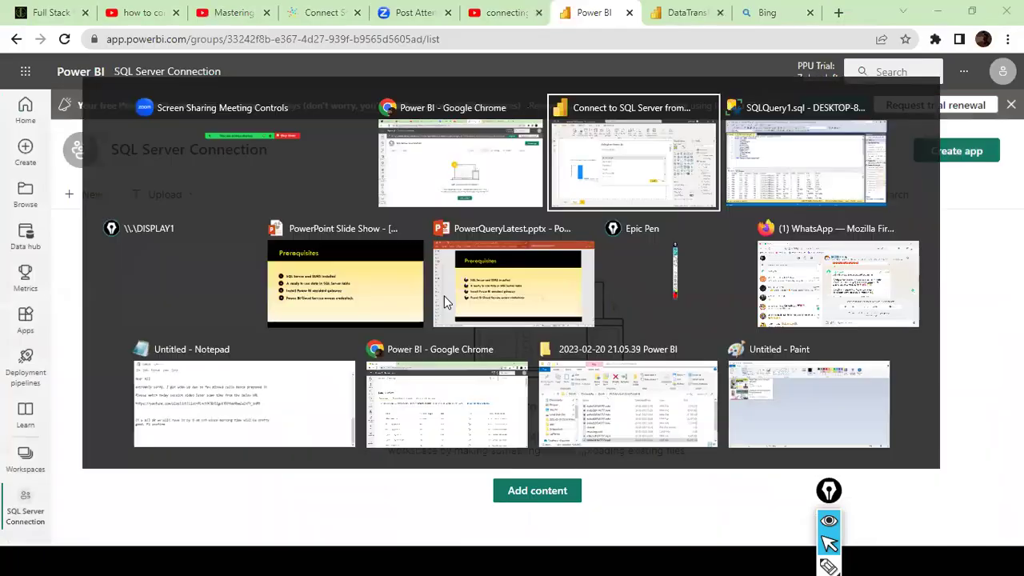
scroll(457, 336, down, 4)
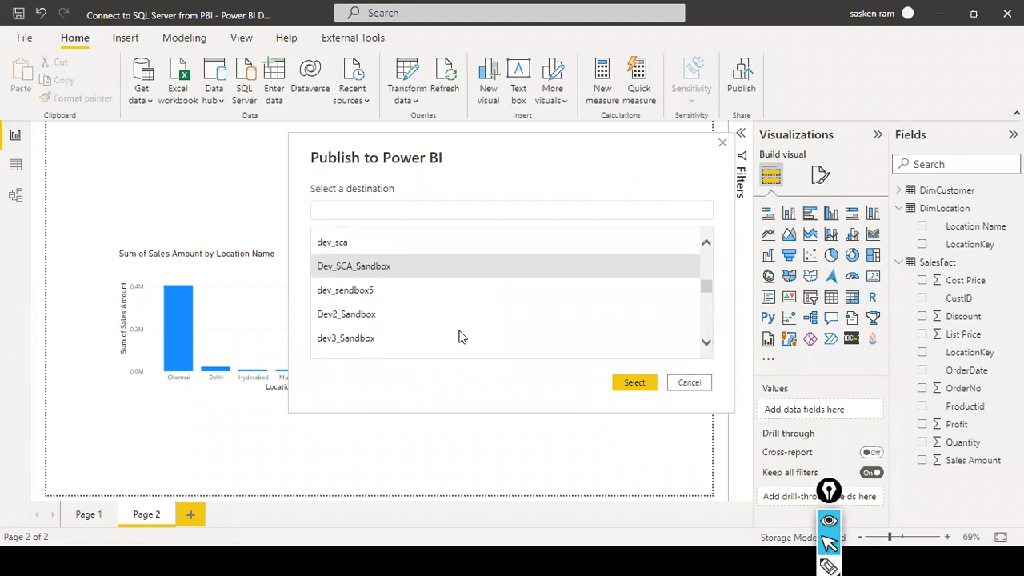
scroll(456, 332, down, 5)
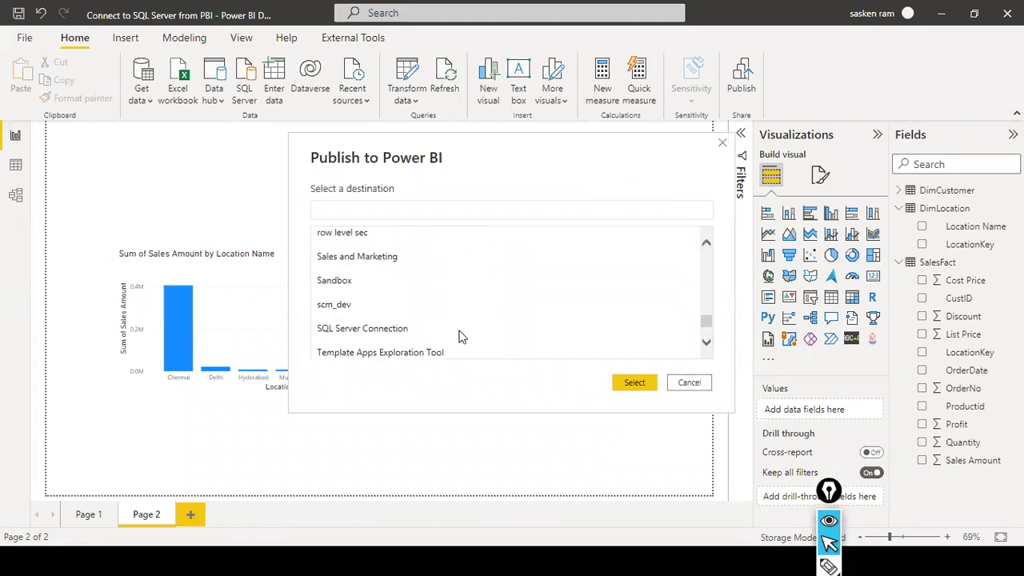
click(487, 342)
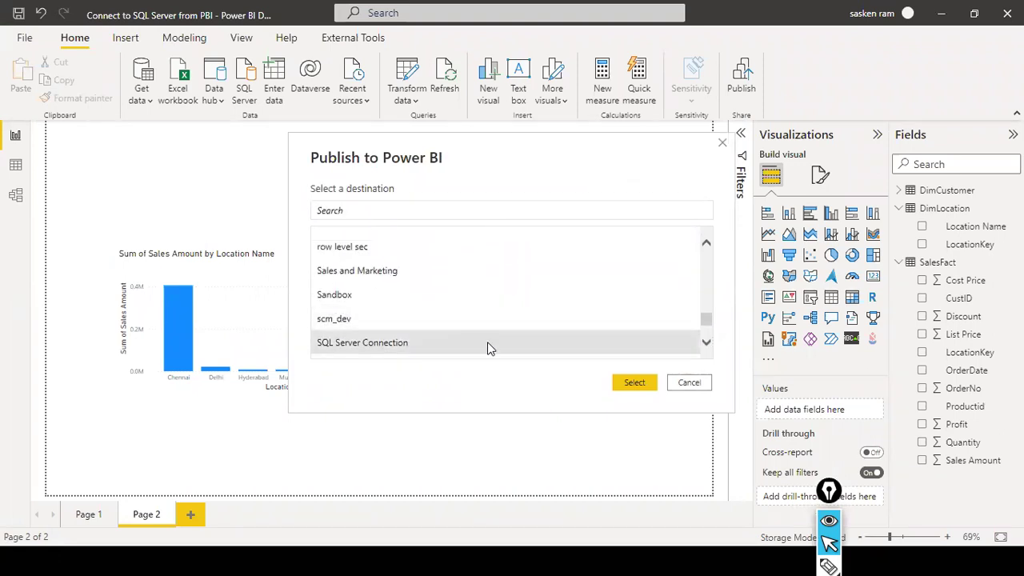
click(633, 383)
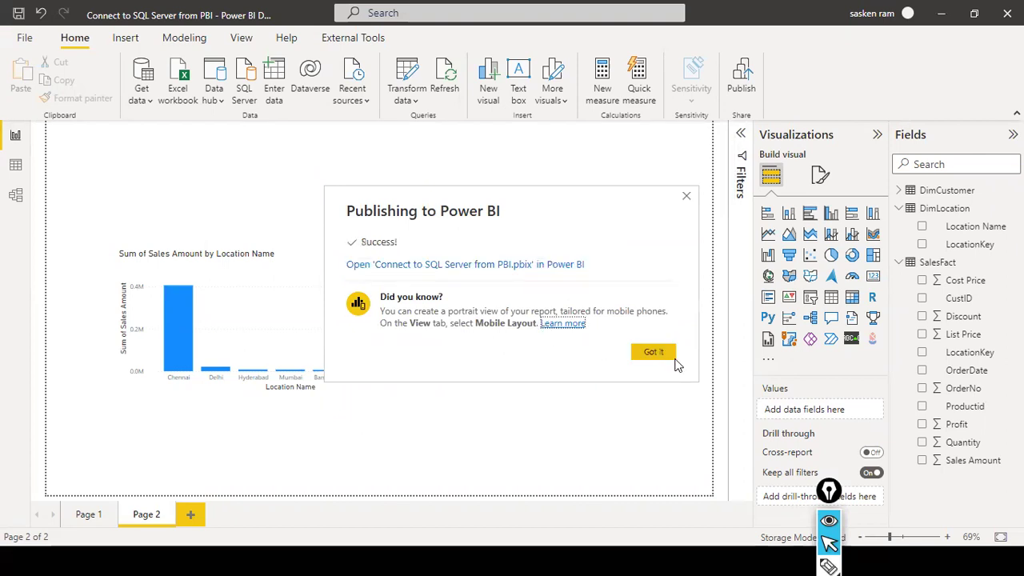
click(654, 353)
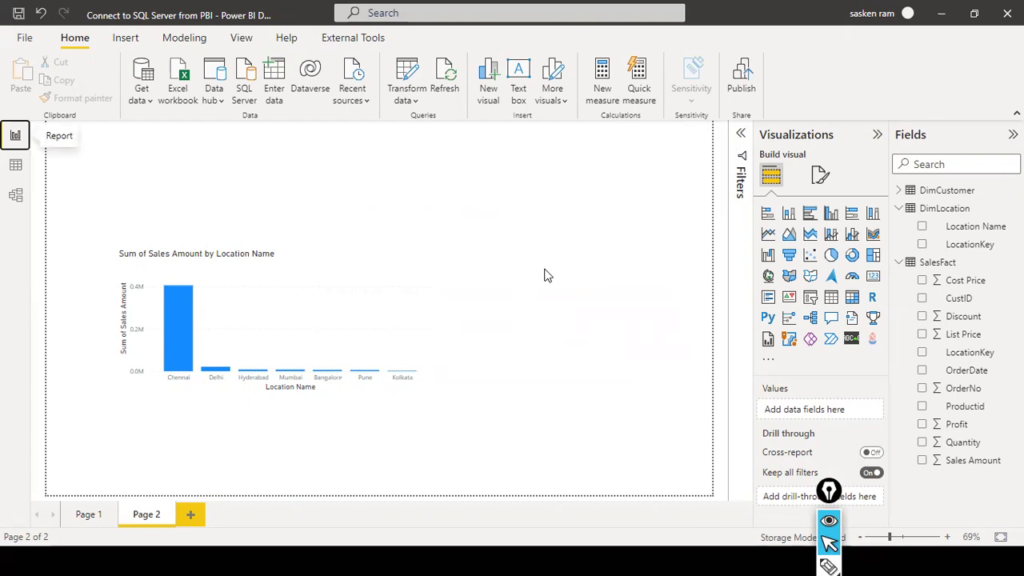
- Switch to the Power BI service in Chrome and open the published Connect to SQL Server from PBI report
key(alt+Tab)
key(alt+Tab)
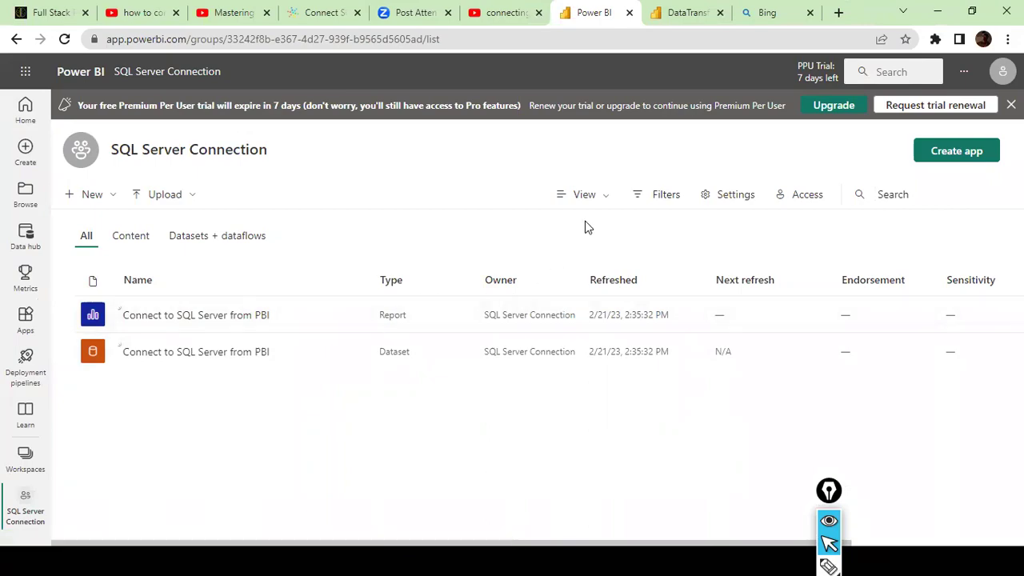
key(alt+Tab)
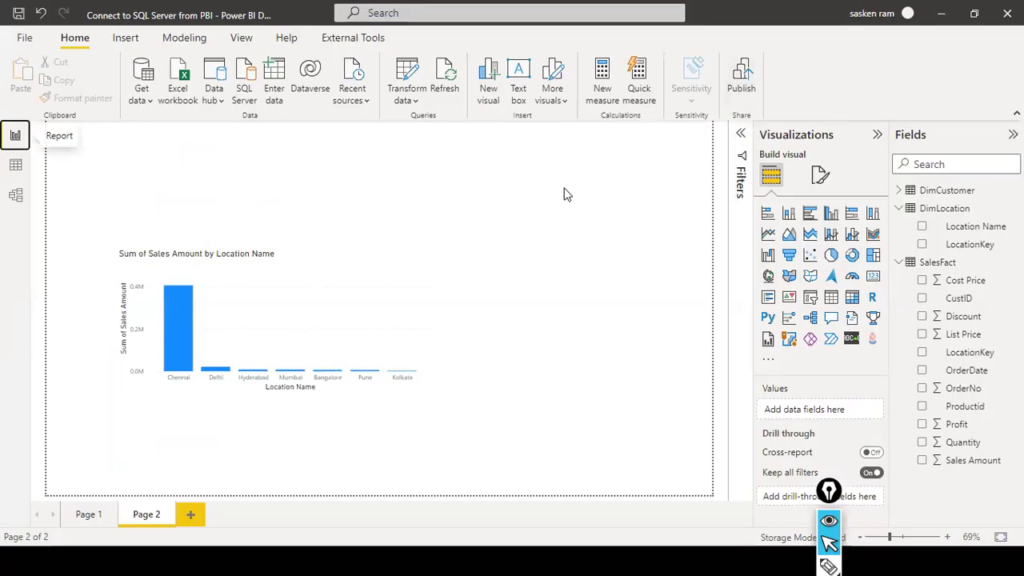
key(alt+Tab)
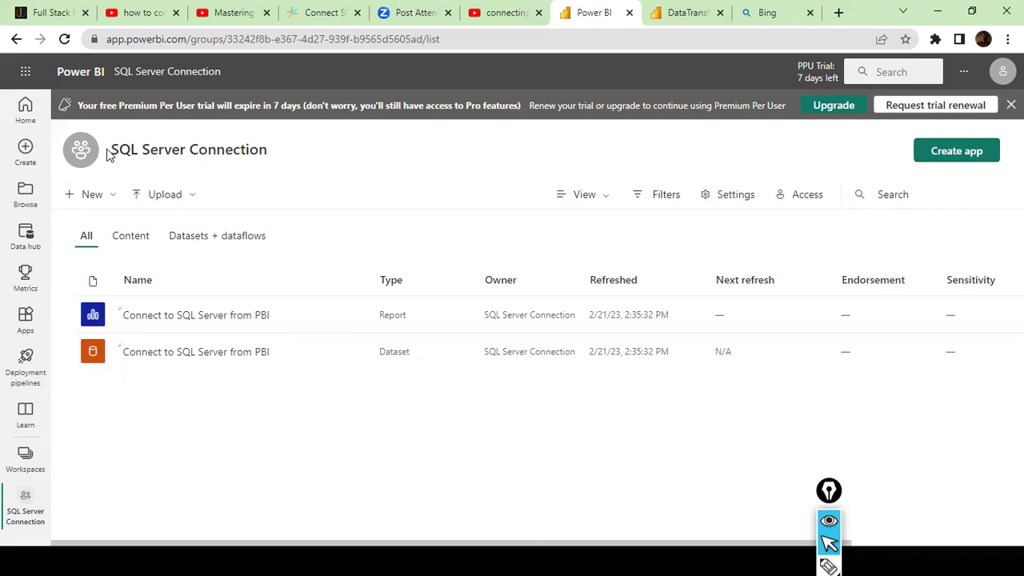
drag(109, 155, 307, 160)
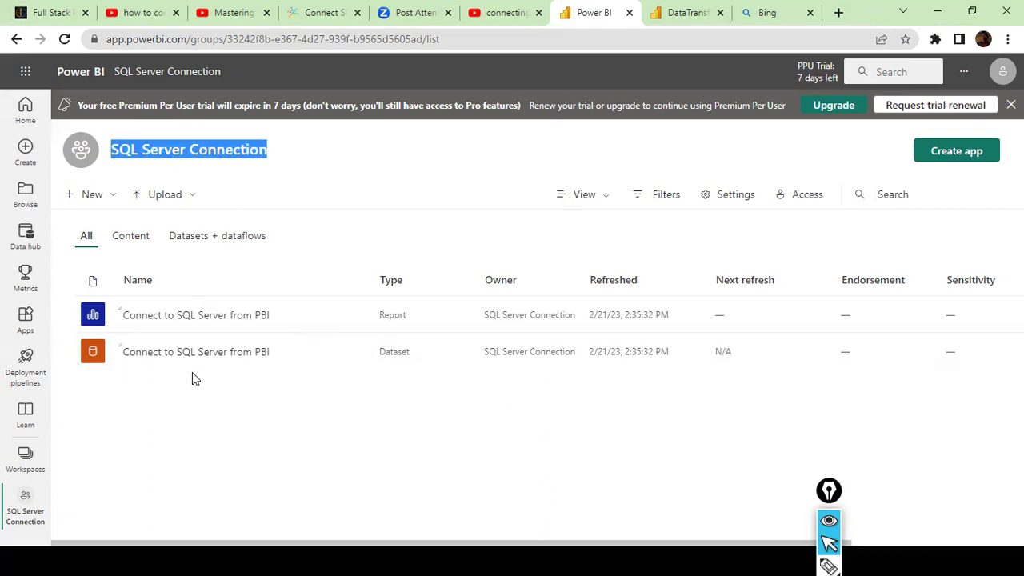
click(215, 317)
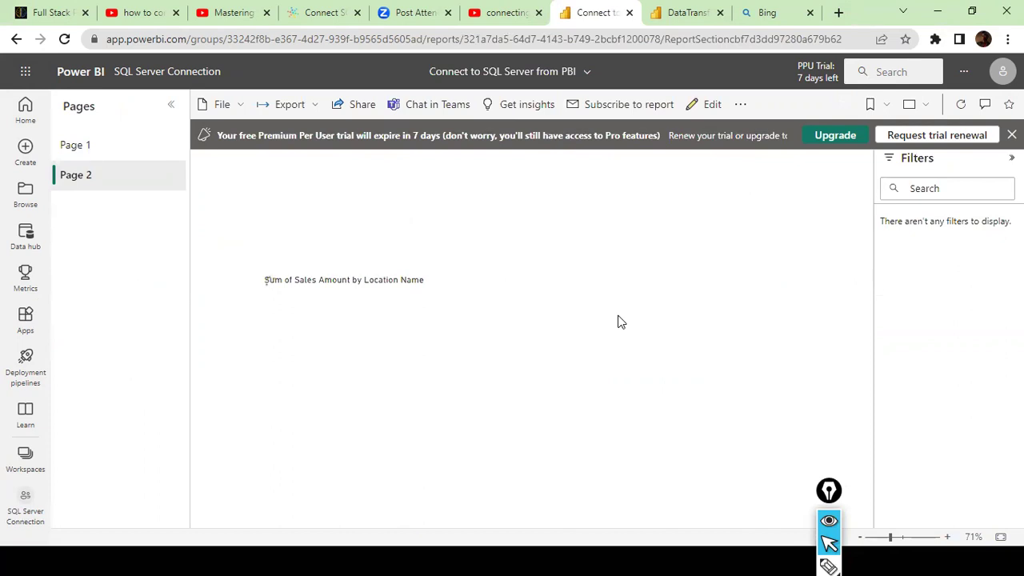
- Compare the SalesFact query and rows in SQL Server Management Studio with the published sales-by-location chart
key(alt+Tab)
key(alt+Tab)
key(alt+Tab)
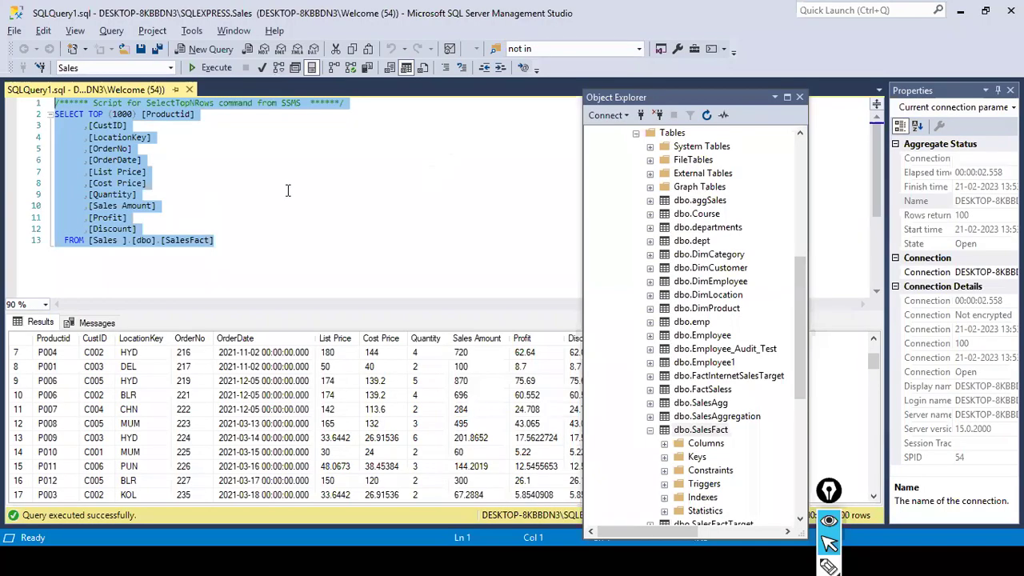
key(alt+Tab)
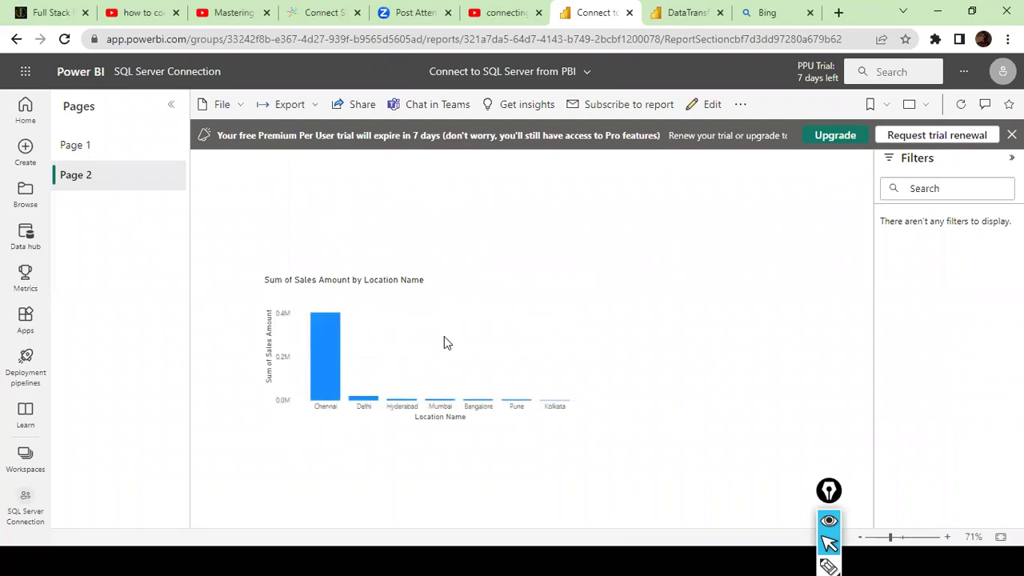
key(alt+Tab)
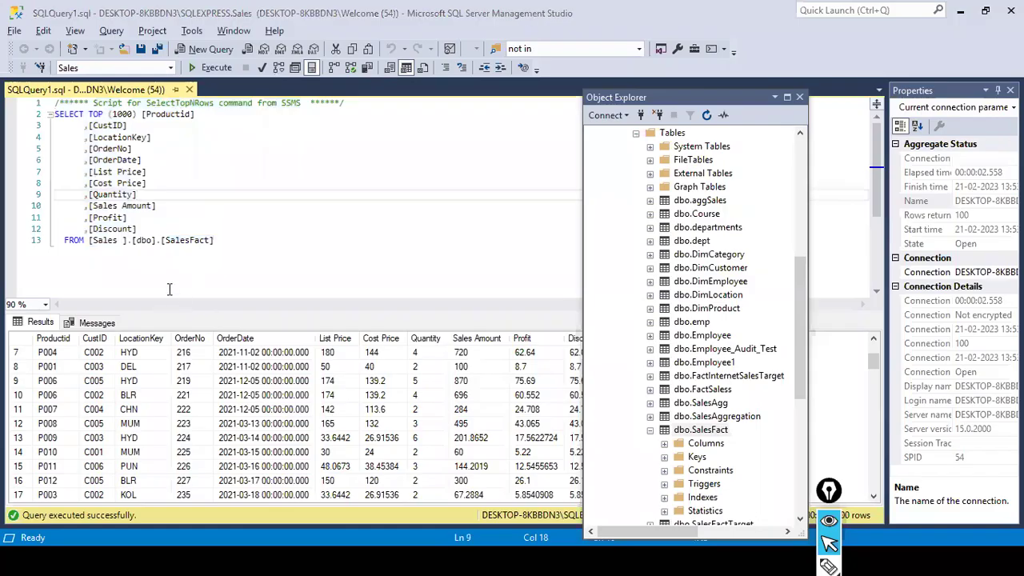
key(alt+Tab)
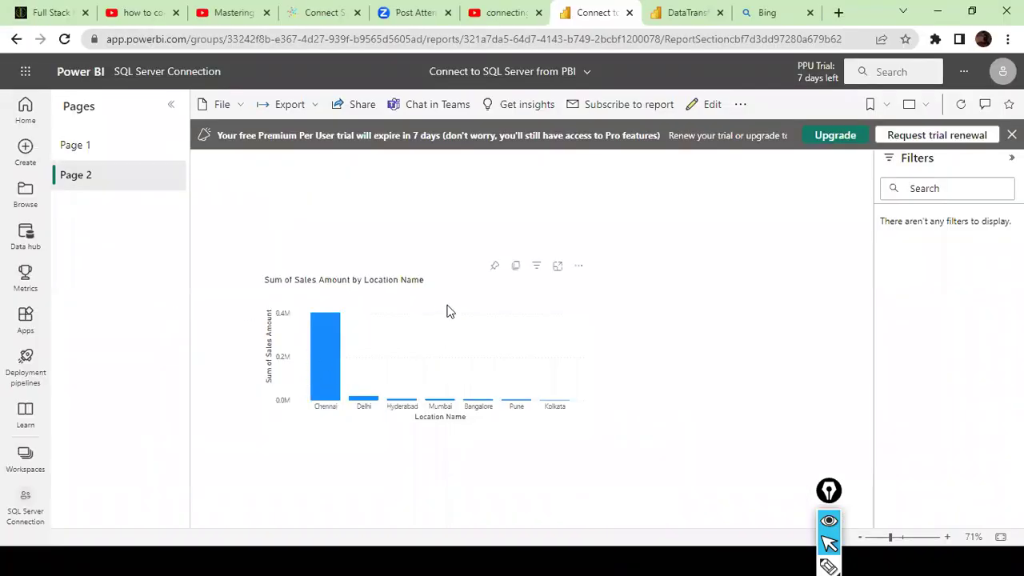
- Compare the Page 2 chart in Power BI Desktop with its published version in the Power BI service
key(alt+Tab)
key(Tab)
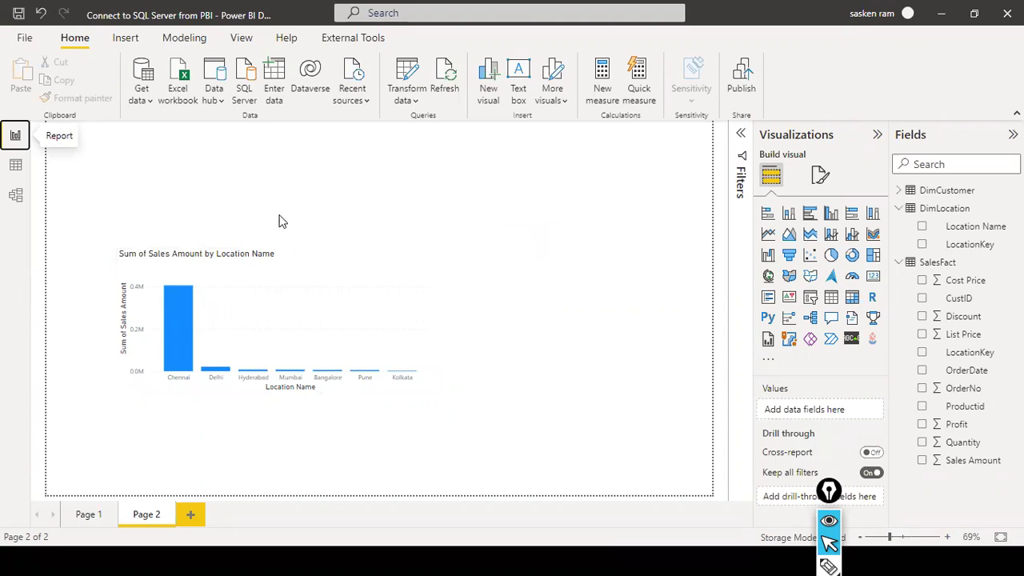
key(alt+Tab)
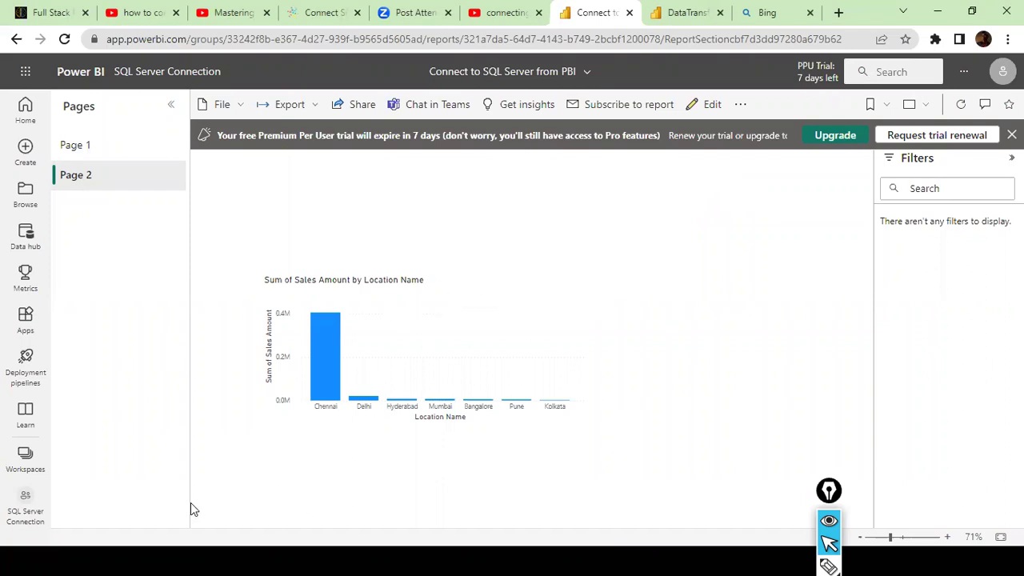
key(alt+Tab)
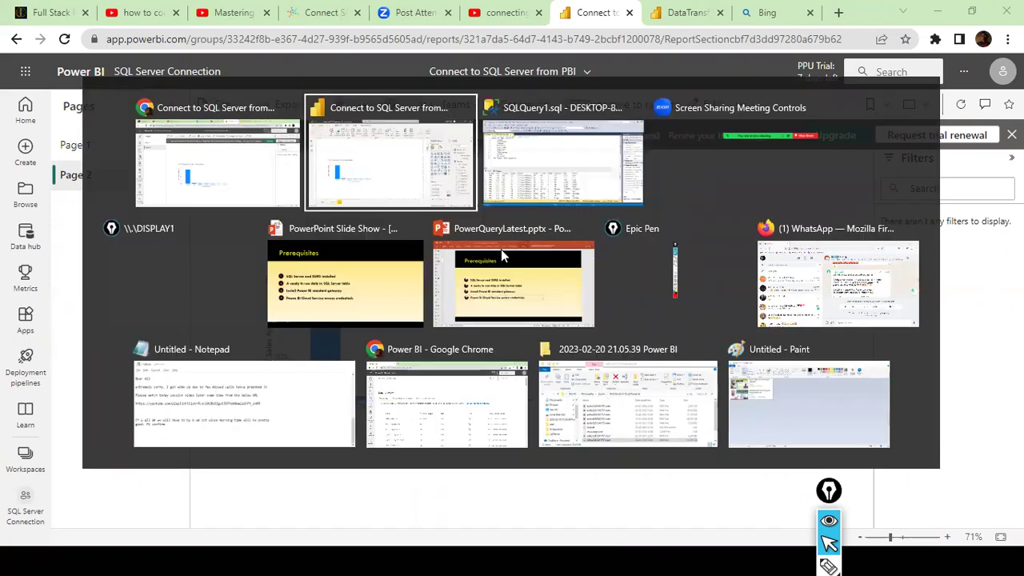
key(alt+Tab)
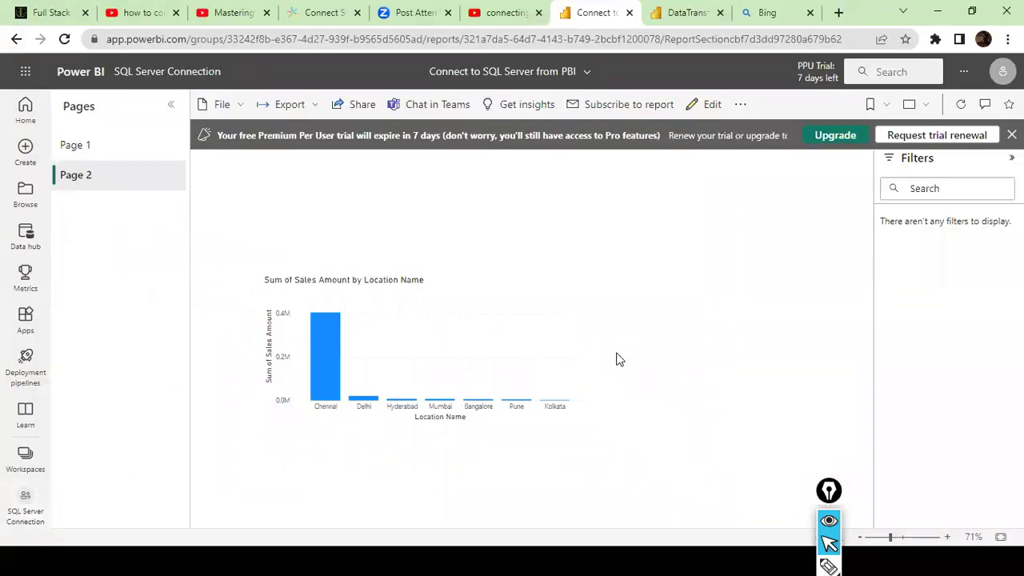
- Switch to the PowerPoint slide show and review the Prerequisites slide for the gateway requirement
key(alt+Tab)
key(alt+Tab)
key(alt+Tab)
key(alt+Tab)
key(alt+Tab)
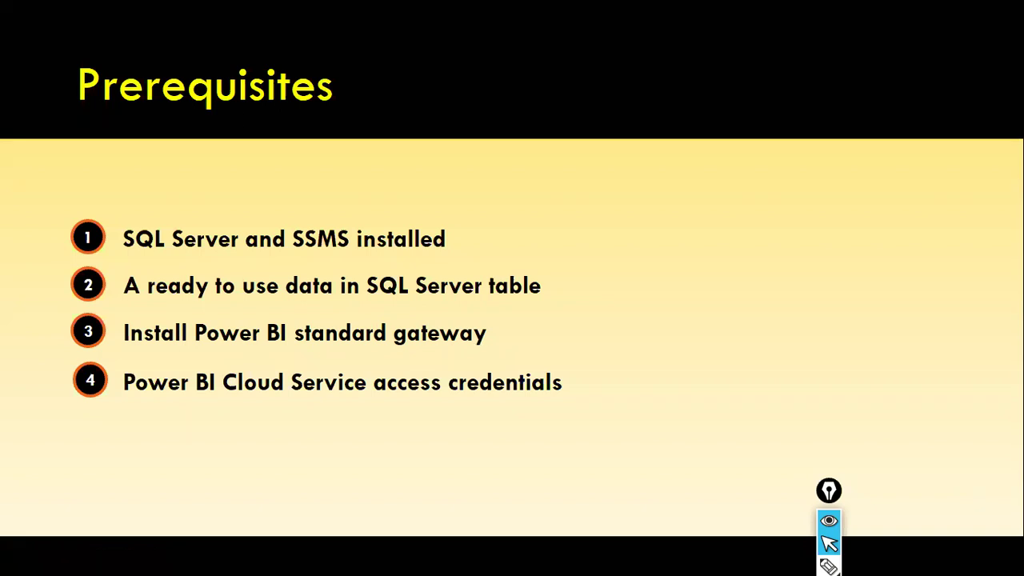
- Switch from the slide show back to the Chrome window holding the published report
key(alt+Tab)
key(alt+Tab)
key(alt+Tab)
key(alt+Tab)
key(alt+Tab)
key(alt+Tab)
key(alt+Tab)
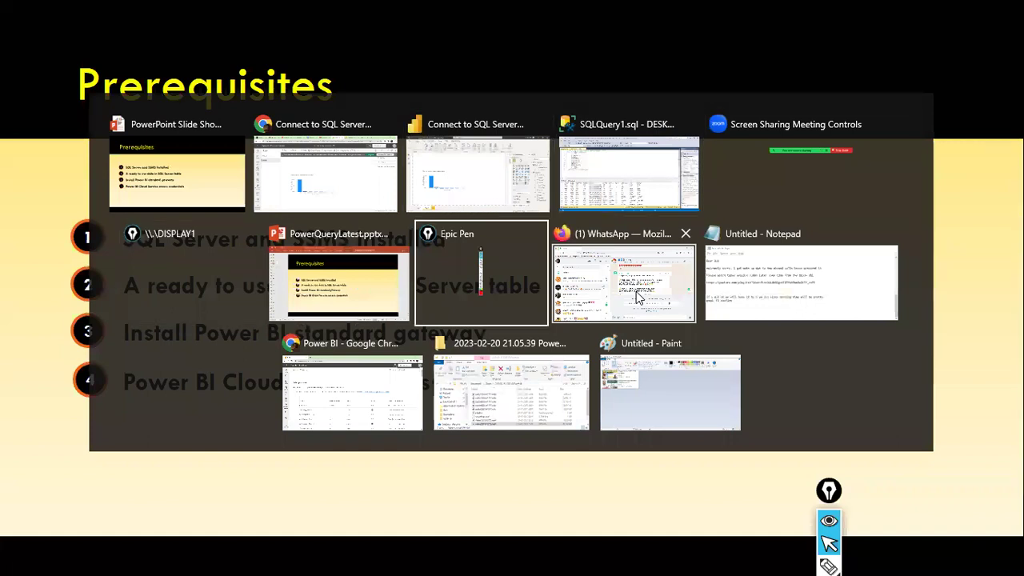
click(638, 298)
key(alt+Tab)
key(alt+Tab)
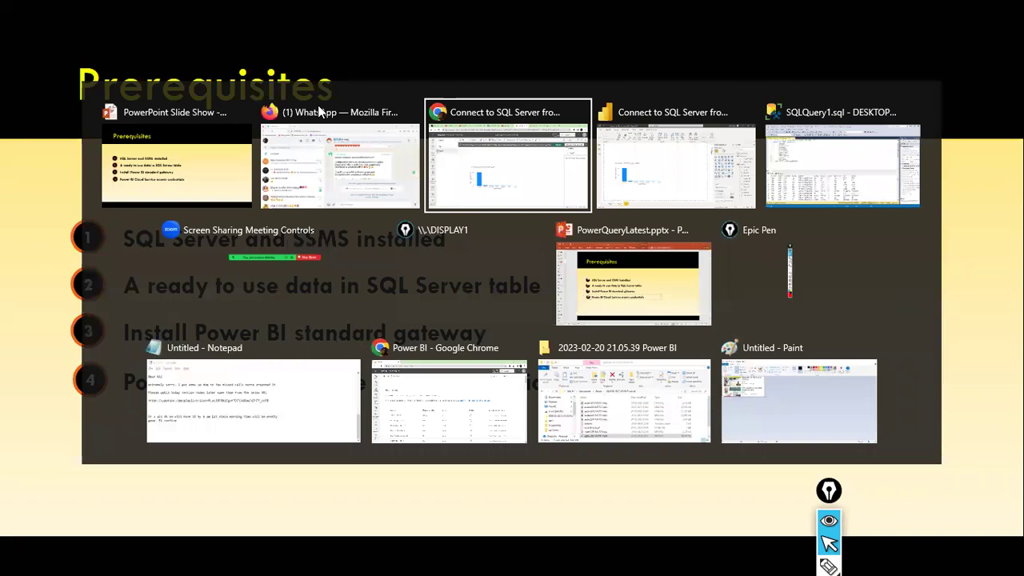
- Go to google.com and search for "download power bi data gateway"
key(ctrl+t)
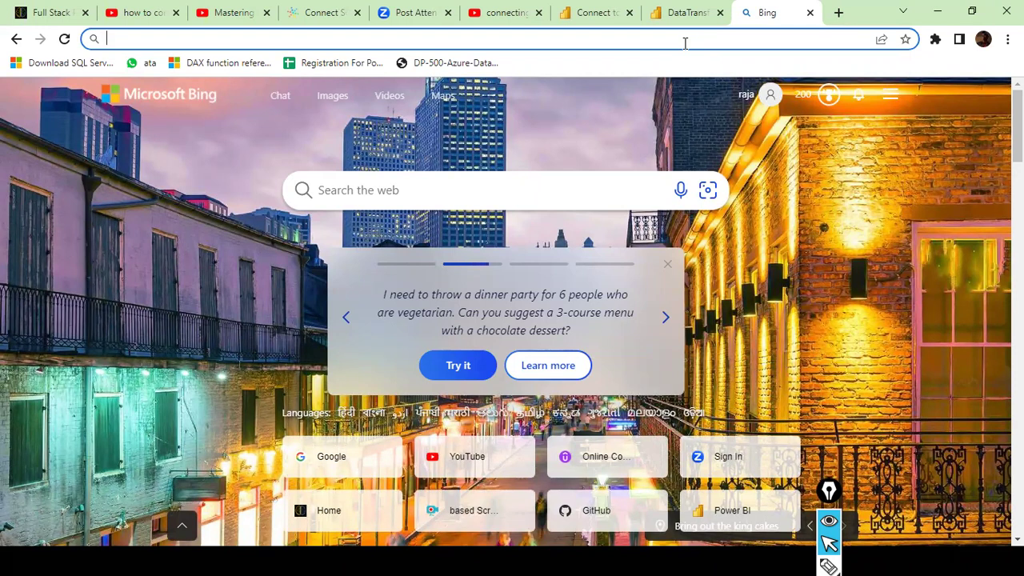
text(www.)
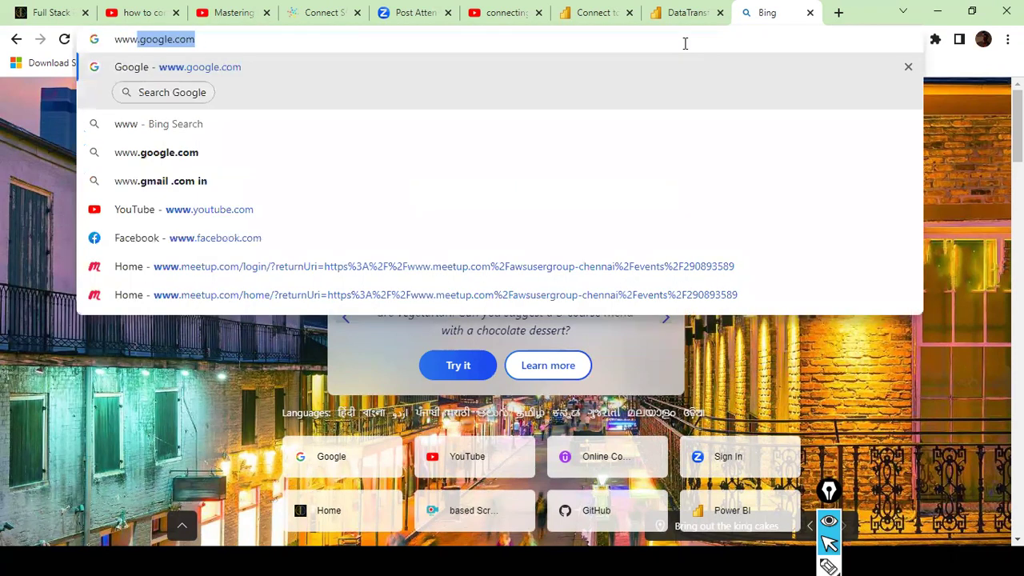
key(Return)
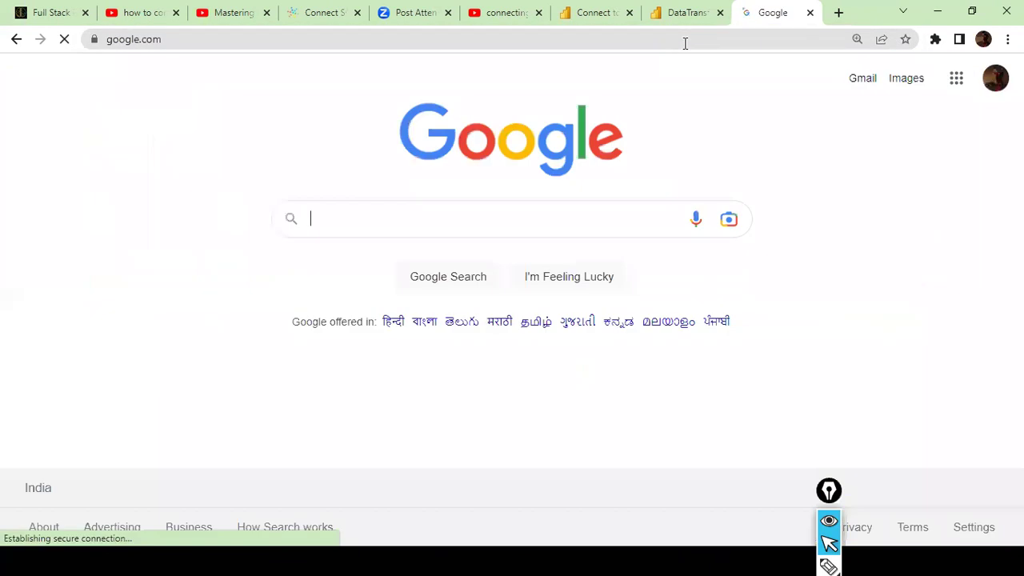
text(downlo)
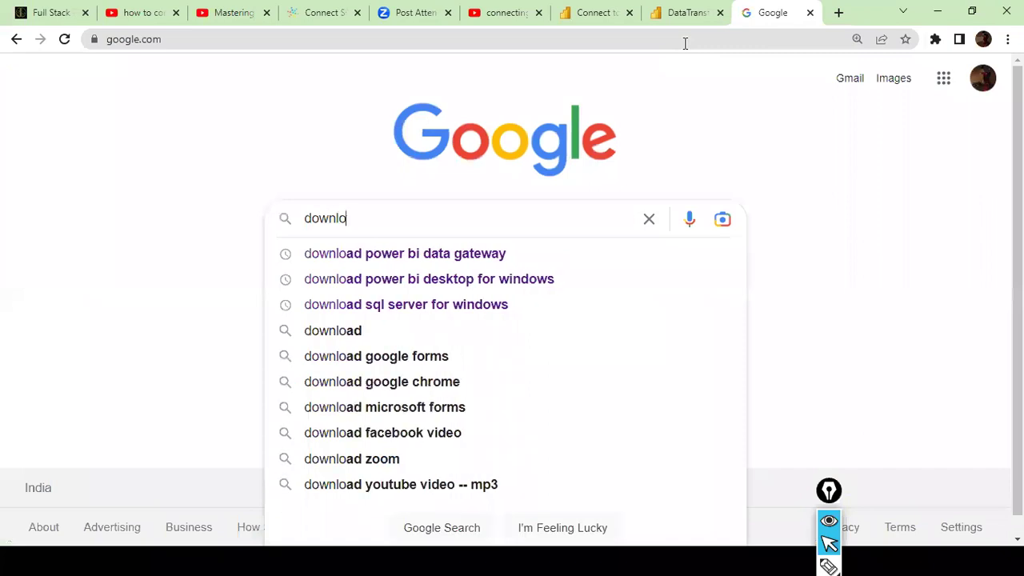
key(Down)
key(Return)
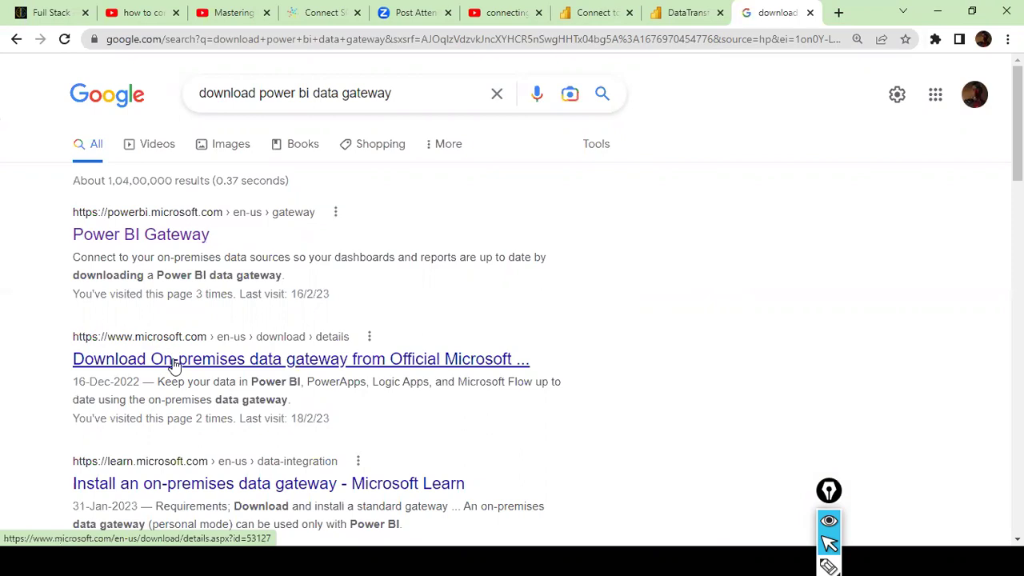
- Open Microsoft's Power BI Gateway page from the search results and download the standard mode installer
click(164, 236)
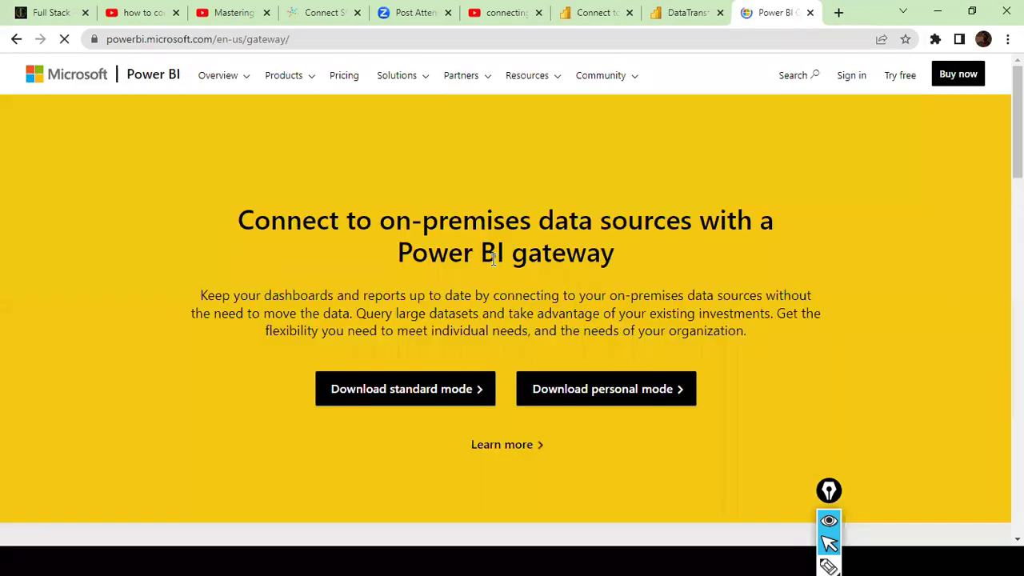
scroll(674, 273, down, 1)
scroll(672, 272, down, 2)
scroll(670, 274, up, 2)
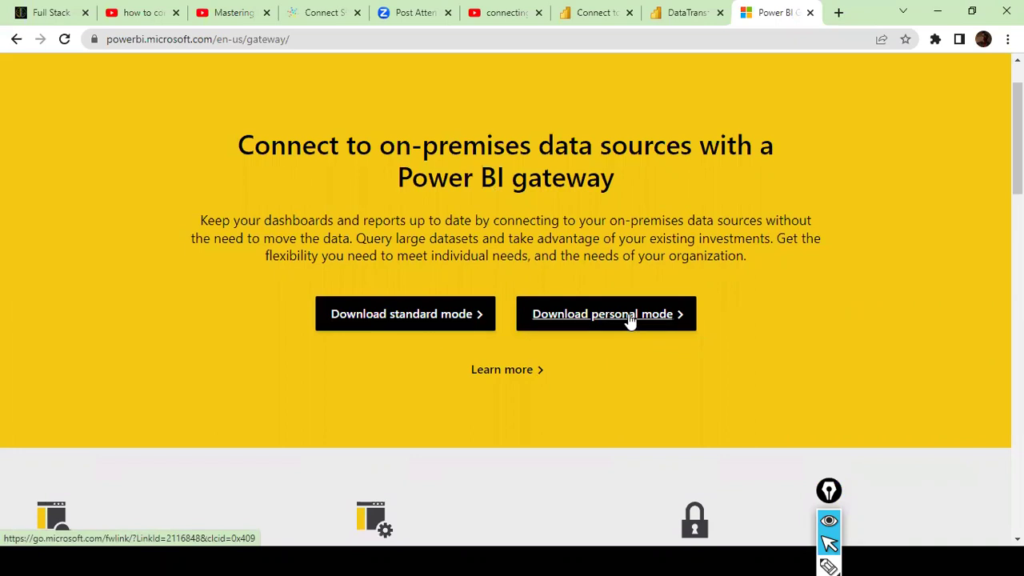
click(421, 324)
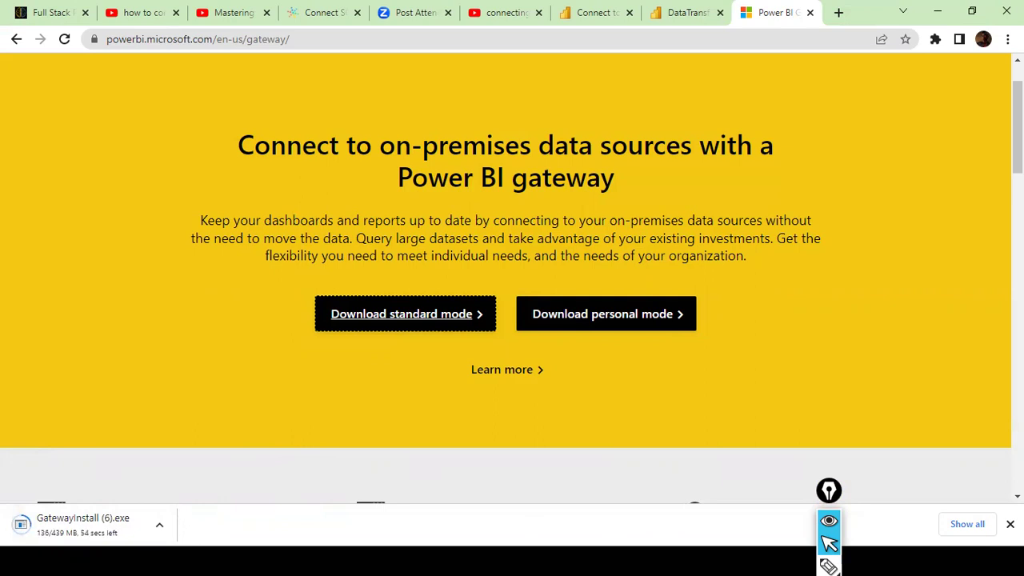
- Search Windows for "data gate" to check for an installed On-premises data gateway app
key(super)
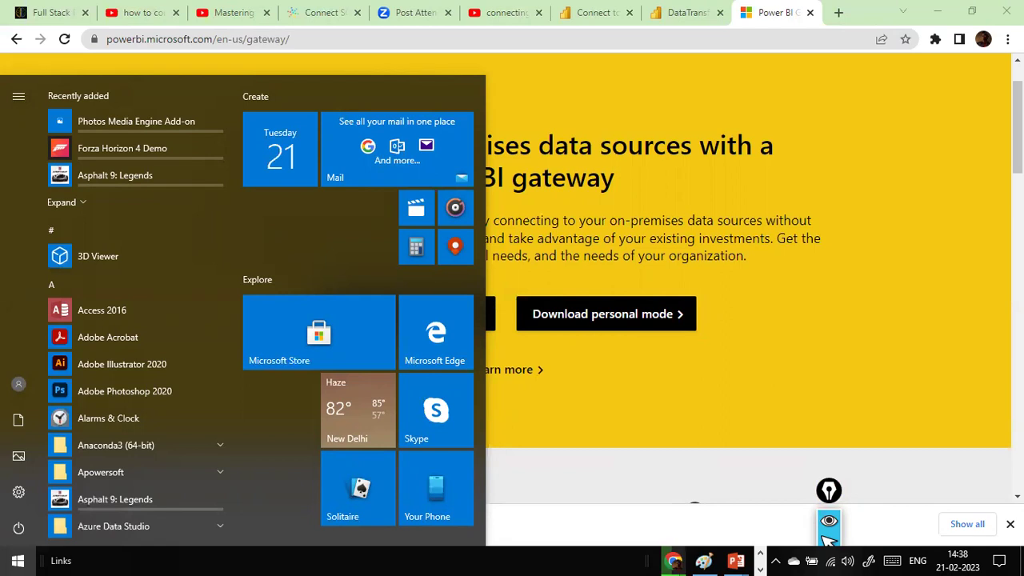
text(data gate)
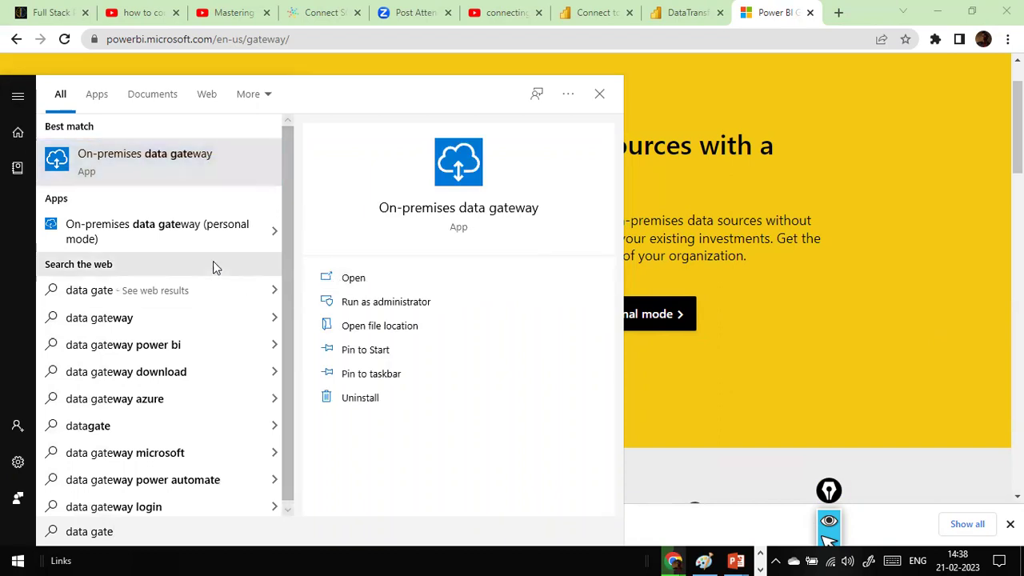
click(816, 259)
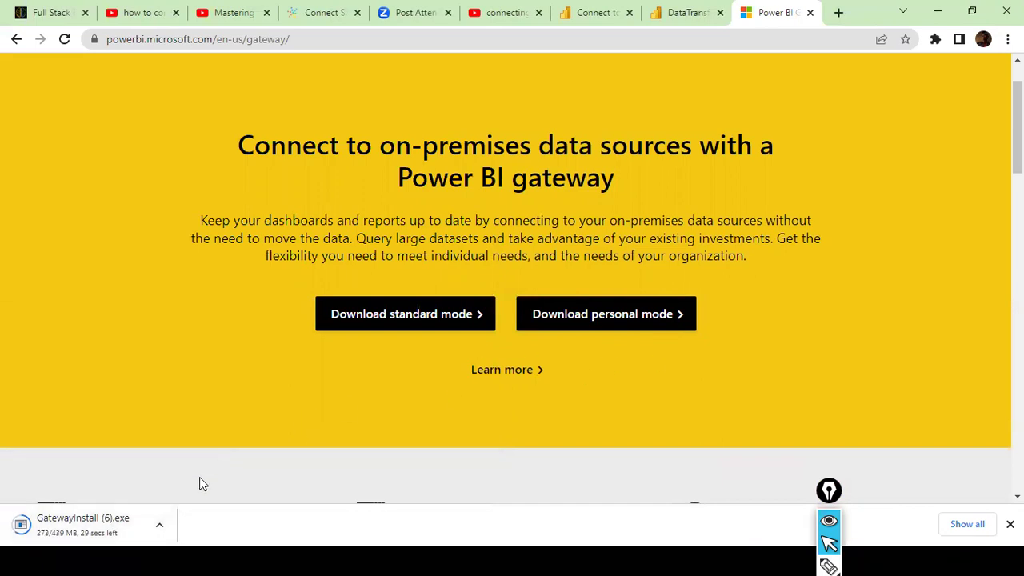
click(16, 560)
click(566, 524)
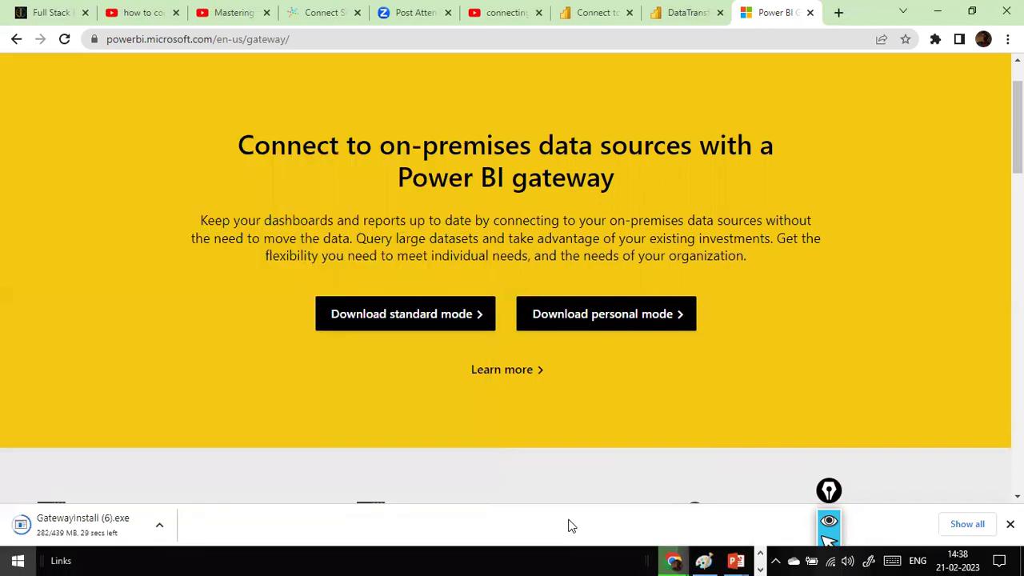
key(alt+Tab)
key(alt+Tab)
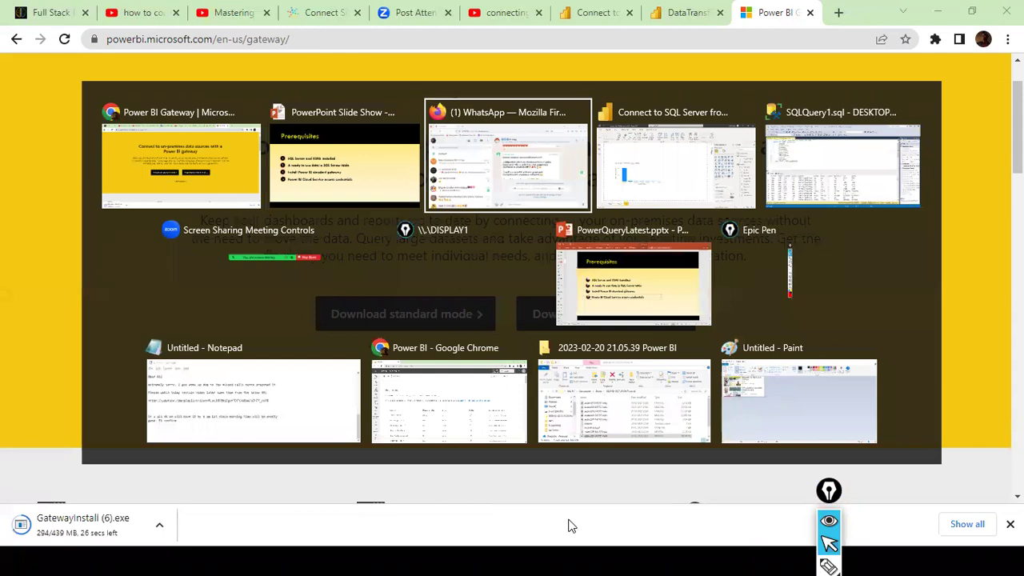
key(Escape)
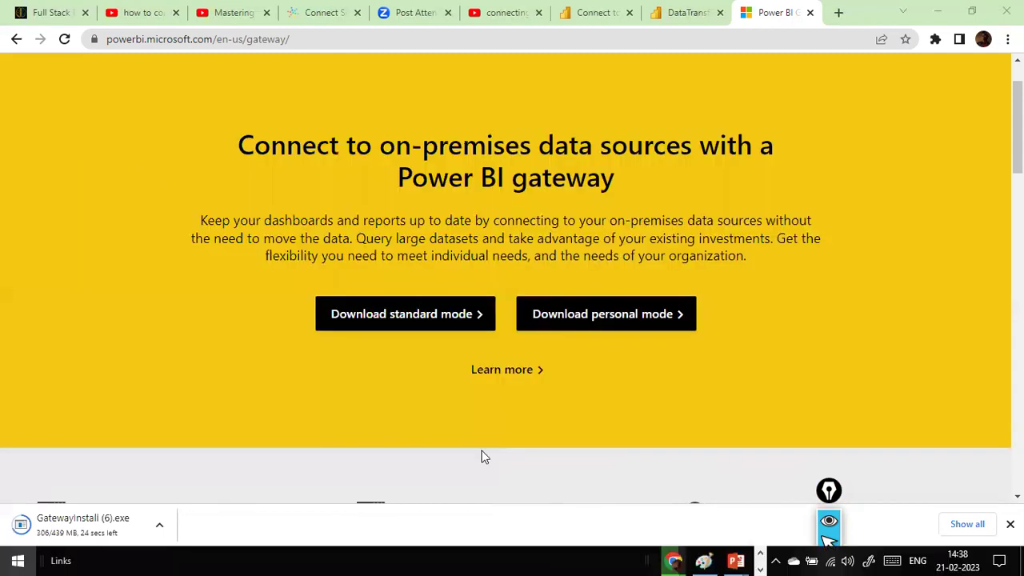
- Search Windows again for "data gate" and launch the On-premises data gateway app
key(super)
text(data gate)
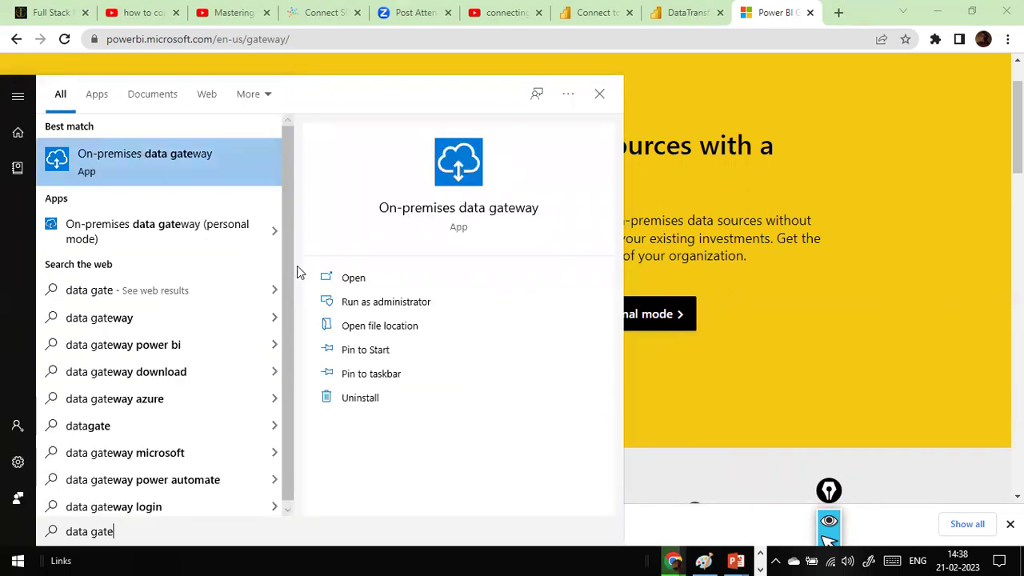
click(861, 269)
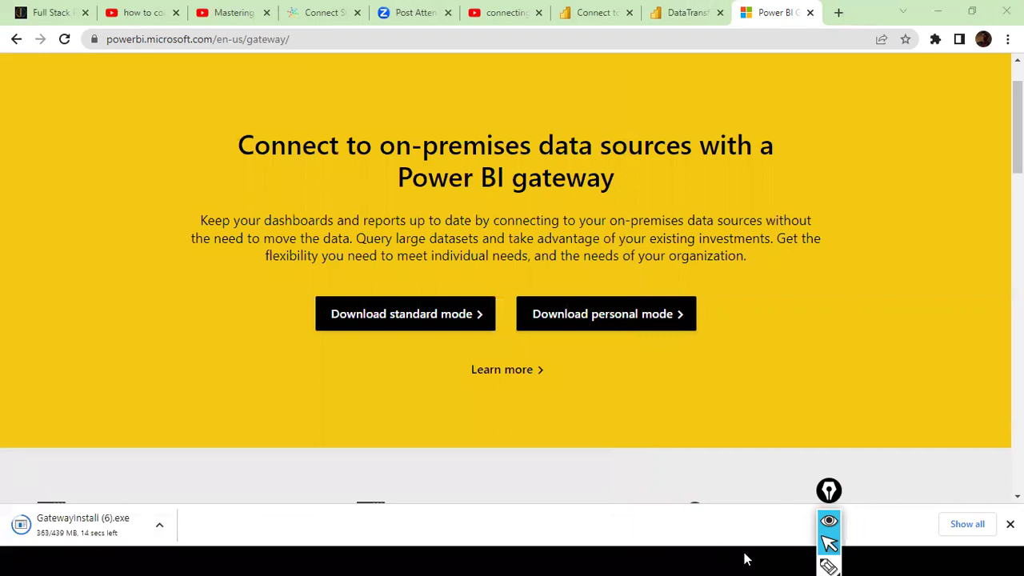
key(super)
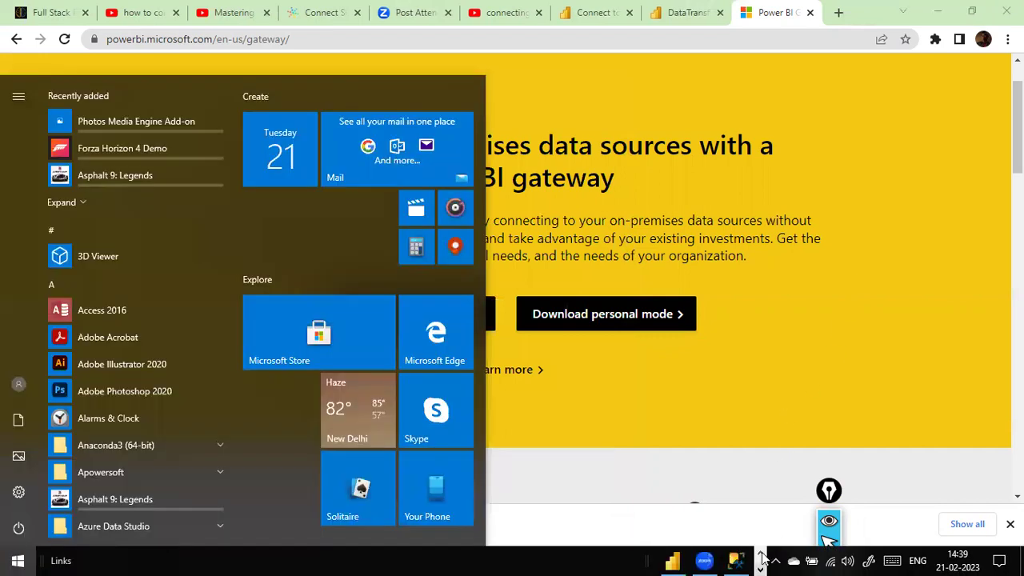
click(761, 555)
click(761, 554)
click(762, 554)
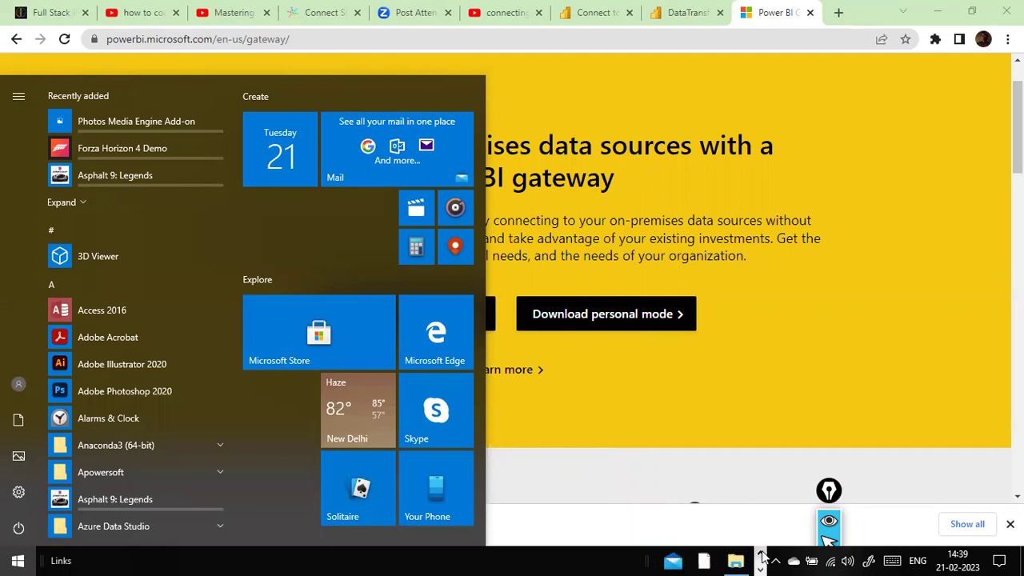
click(796, 366)
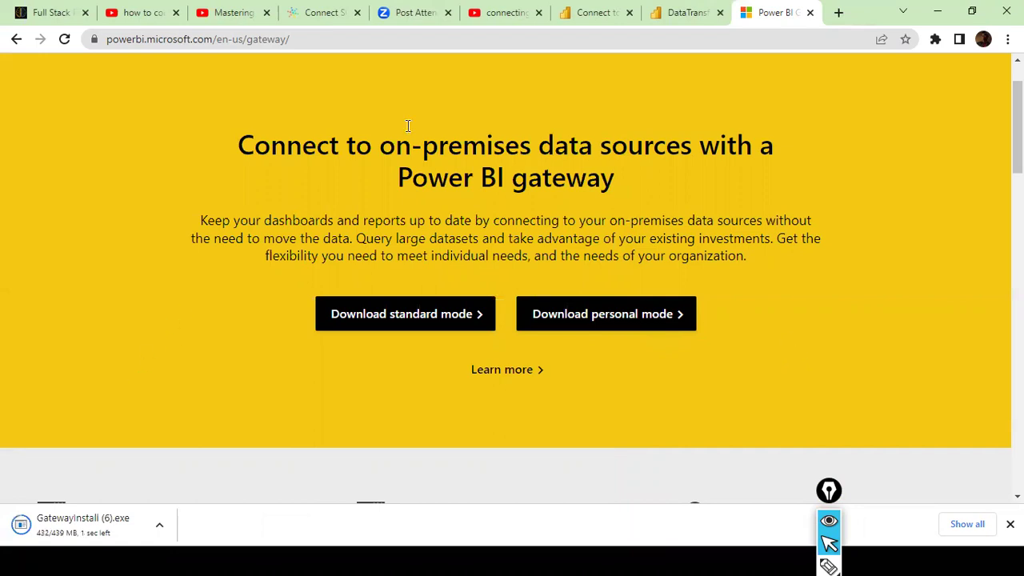
- Return to the browser tab with the published report and open the list of workspaces
click(606, 13)
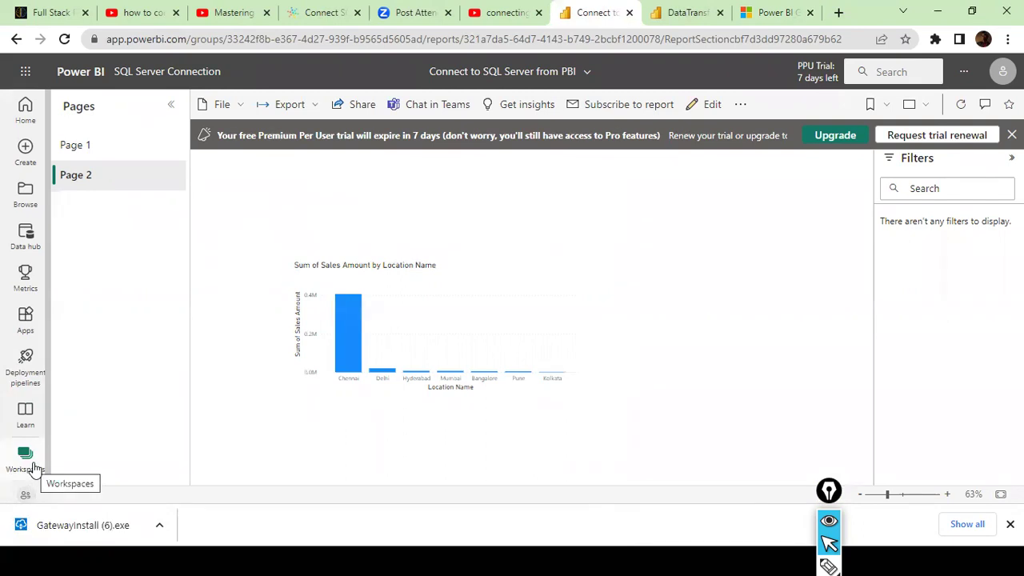
click(34, 475)
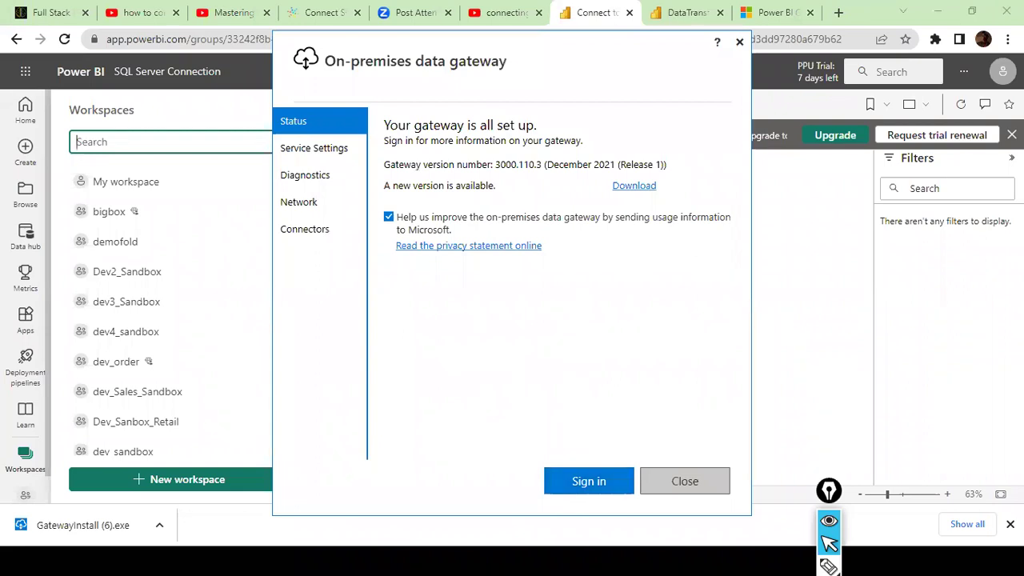
- Review the Status and Service Settings pages of the On-premises data gateway app and close it
key(super)
click(761, 553)
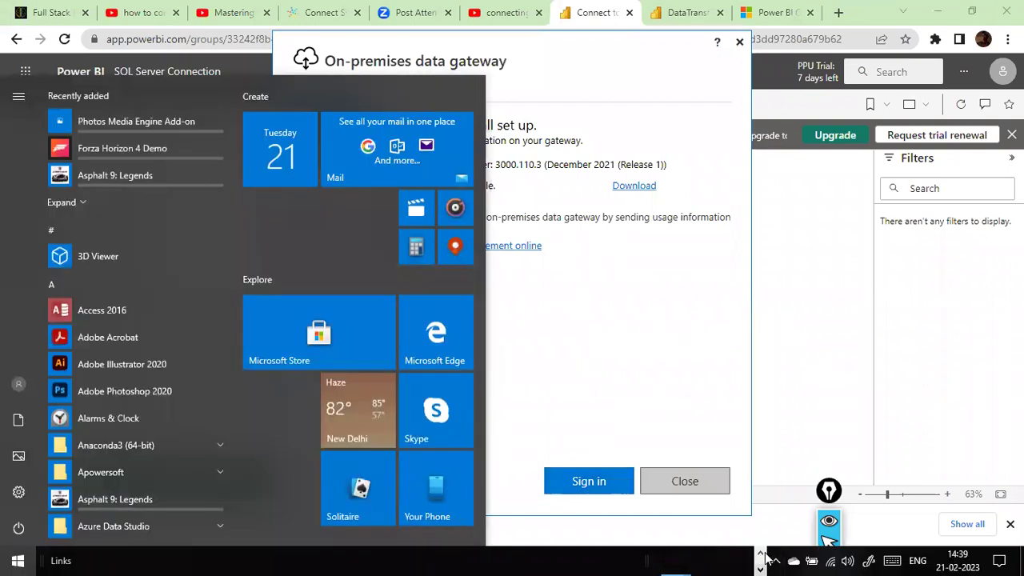
mouse_move(676, 558)
click(630, 344)
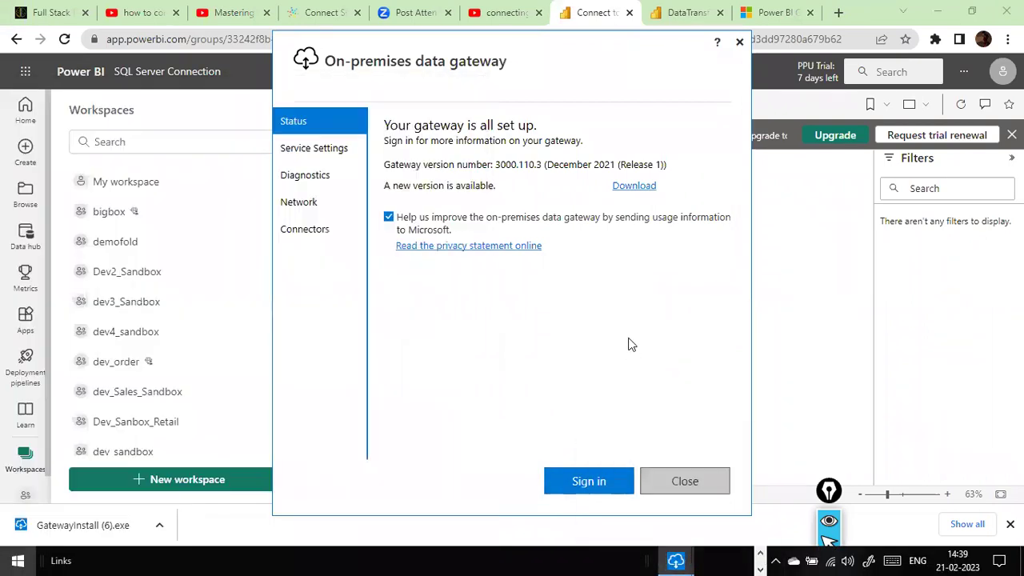
click(326, 150)
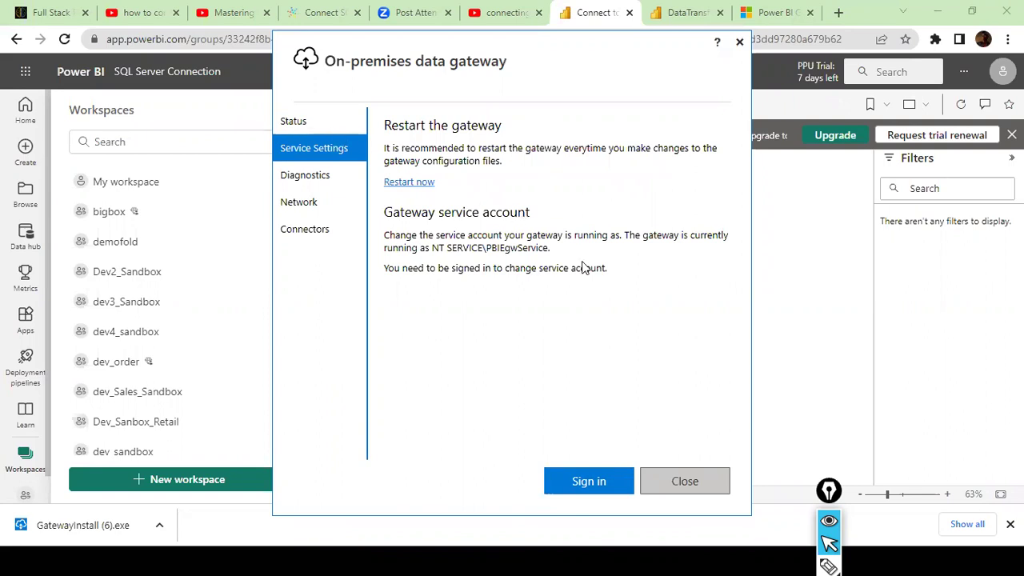
click(683, 480)
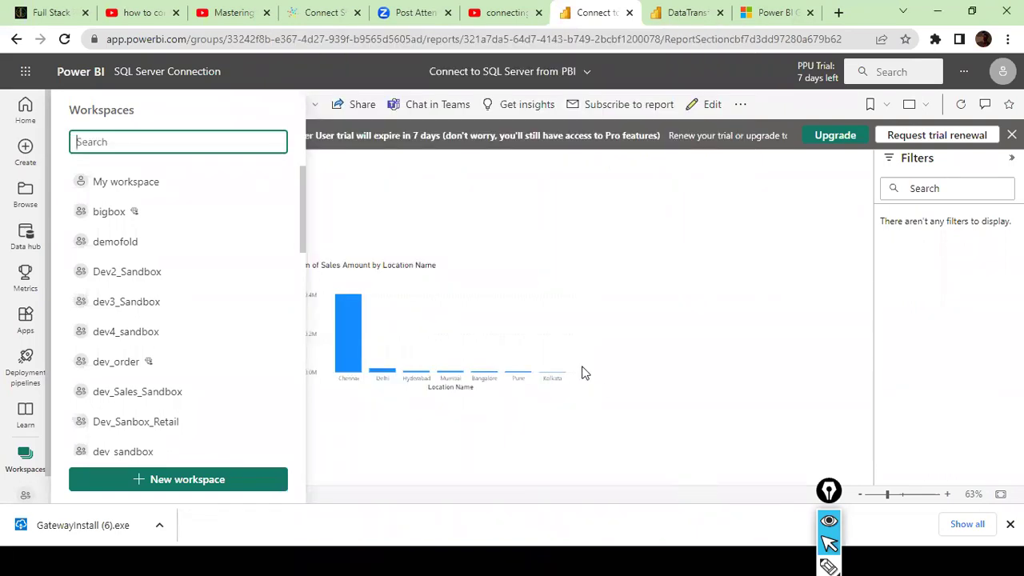
- Switch to Power BI Desktop to view the report and return to the Power BI service in Chrome
key(alt+Tab)
key(alt+Tab)
key(alt+Tab)
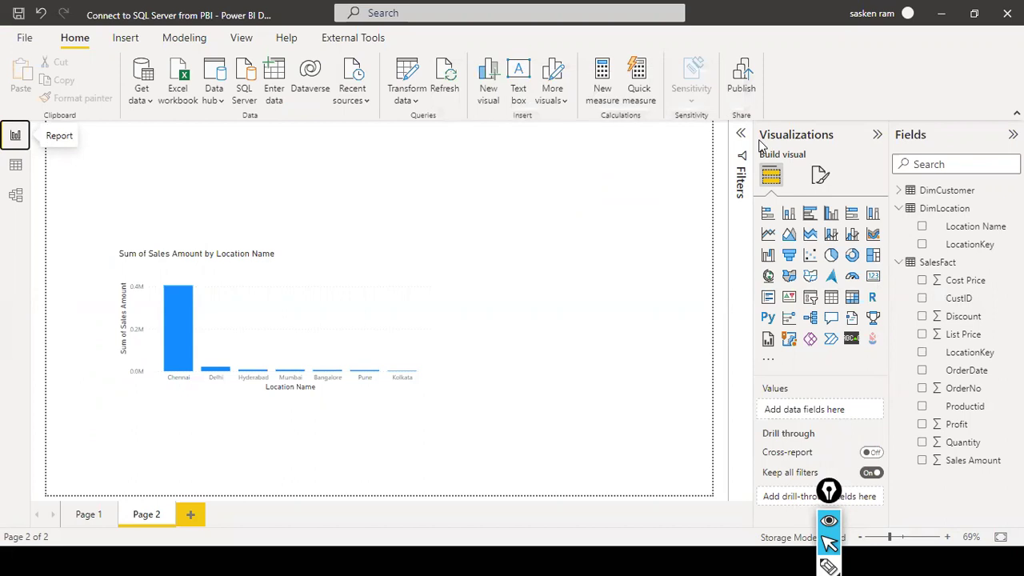
key(alt+Tab)
key(alt+Tab)
key(alt+Tab)
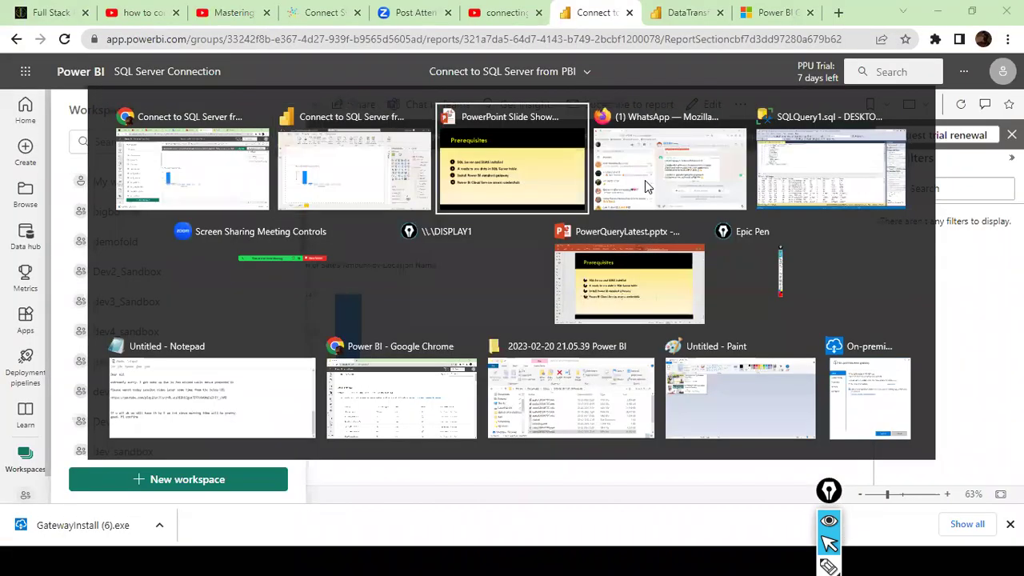
key(Escape)
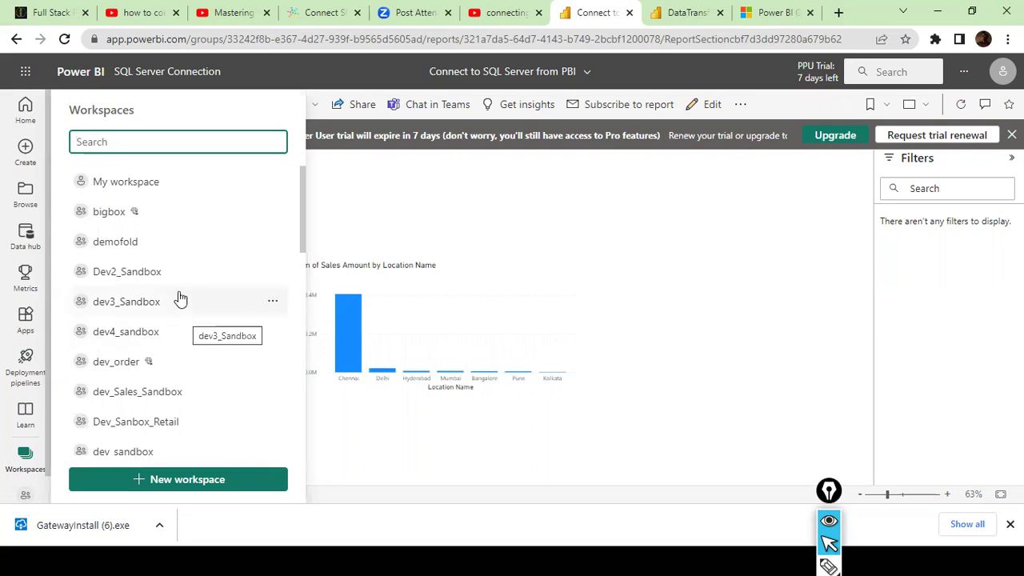
- Go to the SQL Server Connection workspace and open the settings of the "Connect to SQL Server from PBI" dataset
scroll(180, 298, down, 10)
click(160, 365)
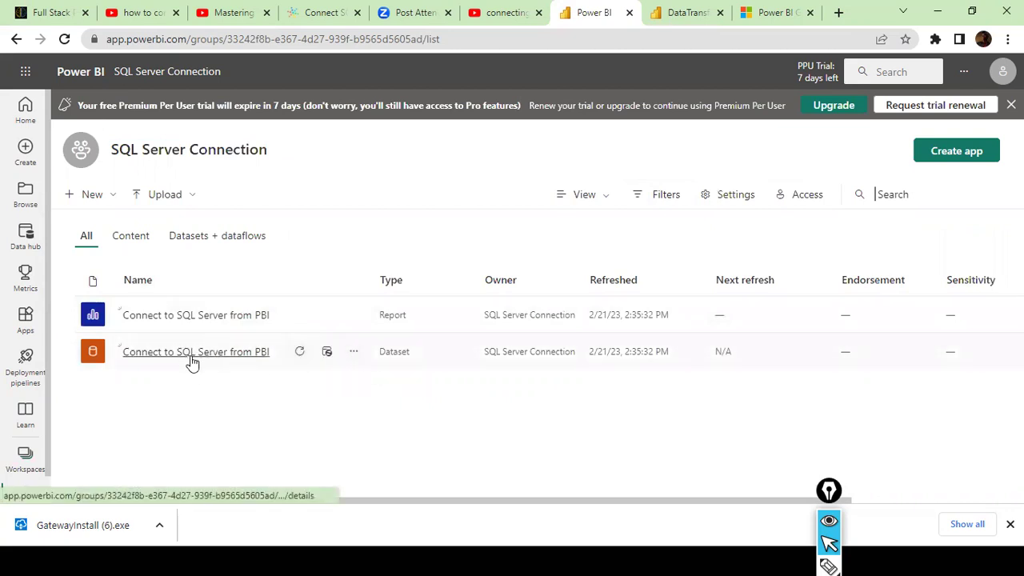
click(354, 353)
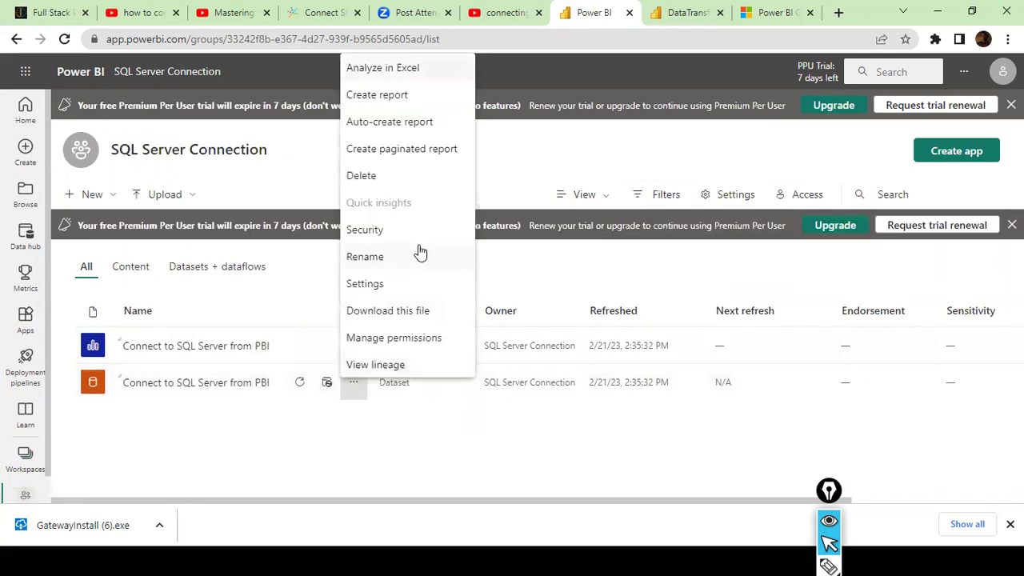
click(392, 288)
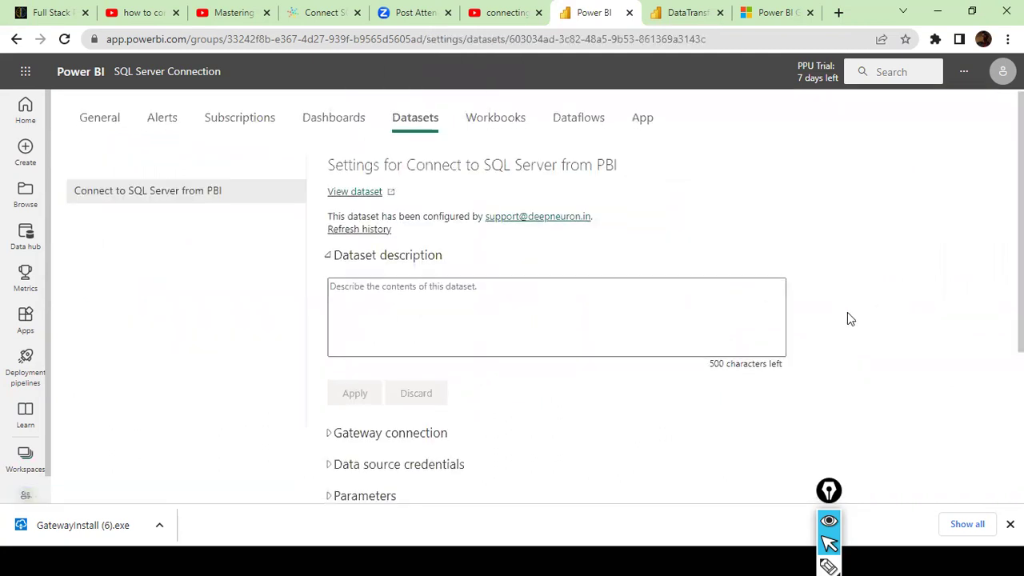
- Expand the dataset's Gateway connection section and examine the gateways and their data source mapping
scroll(848, 312, down, 2)
click(326, 292)
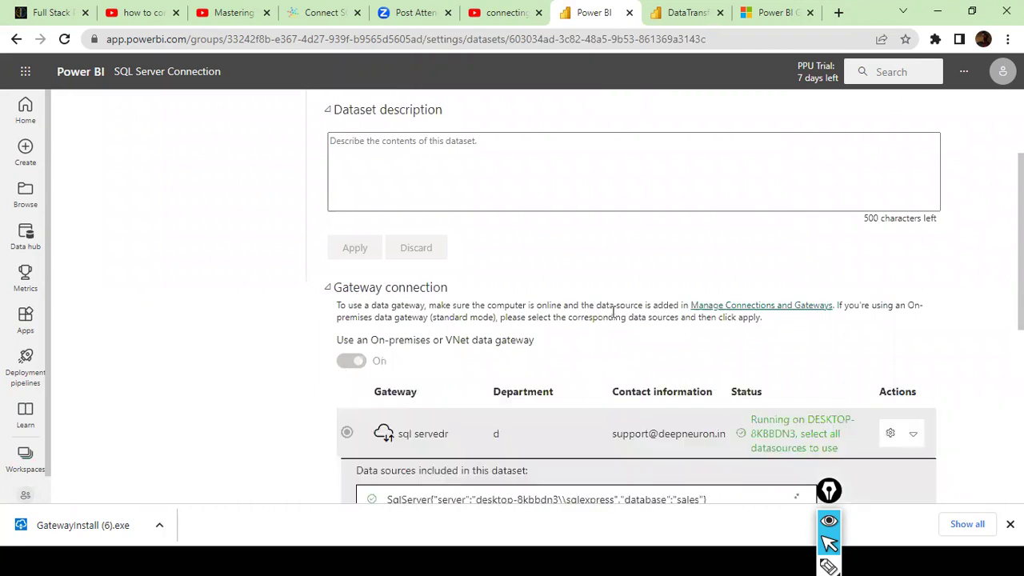
scroll(612, 312, down, 2)
scroll(612, 312, up, 2)
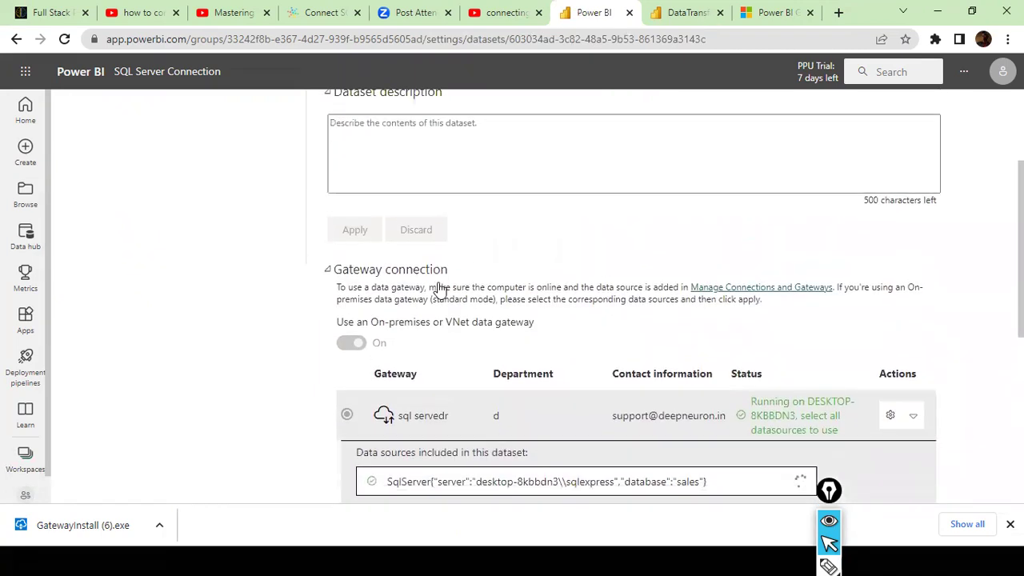
scroll(438, 289, down, 2)
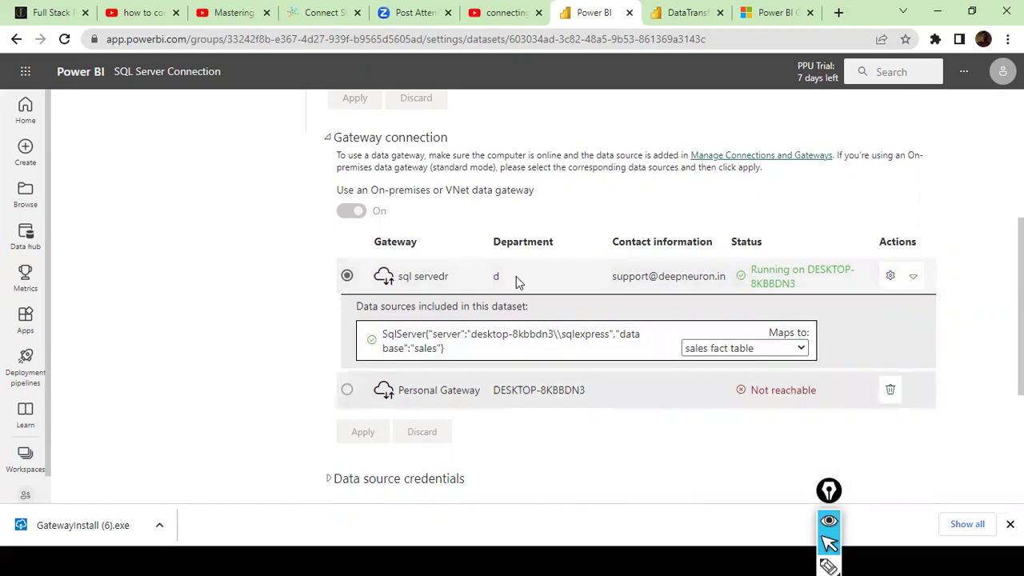
- Rename the "sql servedr" gateway to "SQL Server Sales db", set its department to Sales, and save the gateway settings
click(890, 276)
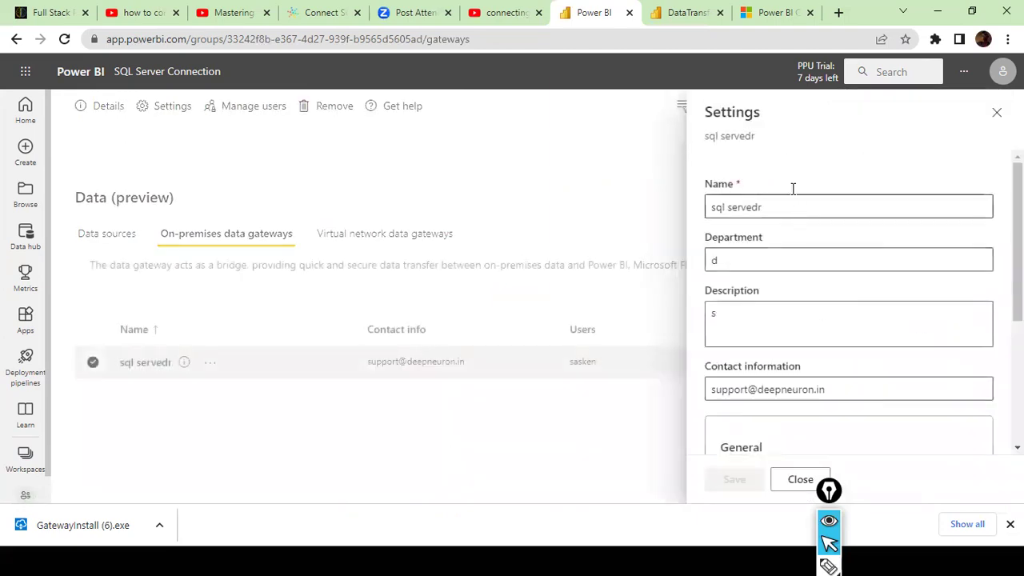
click(784, 211)
key(ctrl+a)
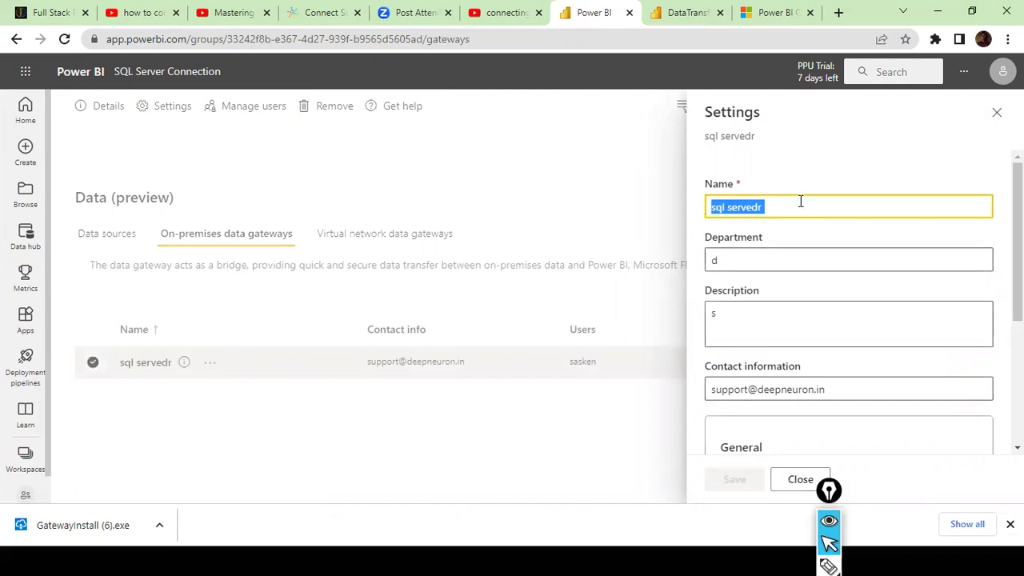
text(SQL Server Sales )
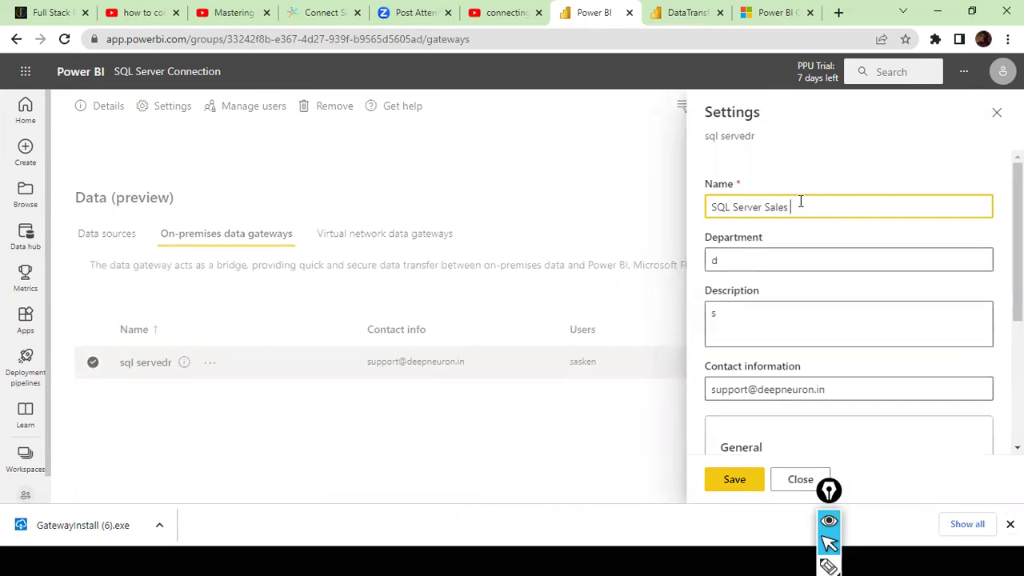
text(db)
key(Tab)
text(Saes)
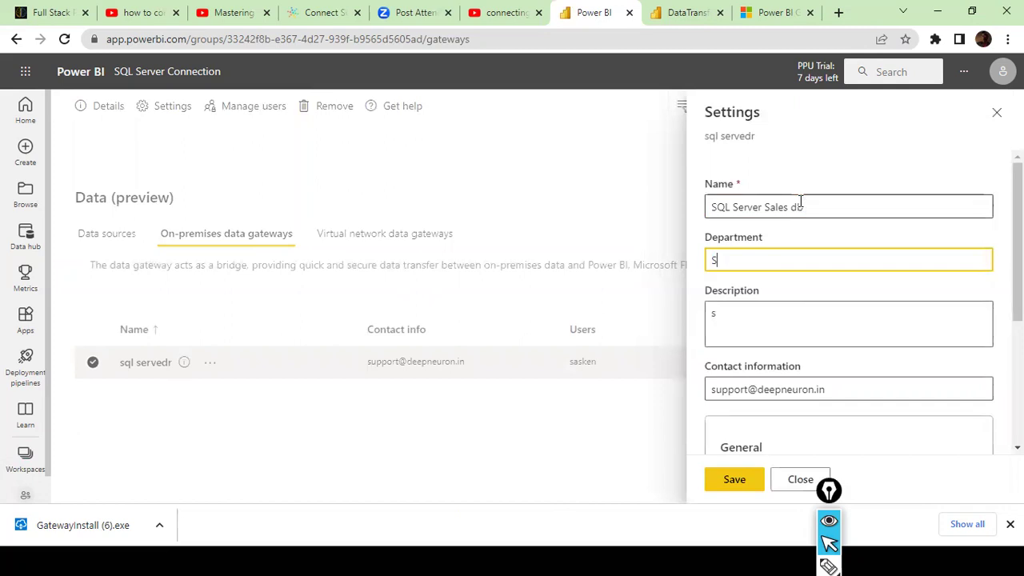
text(les)
key(Tab)
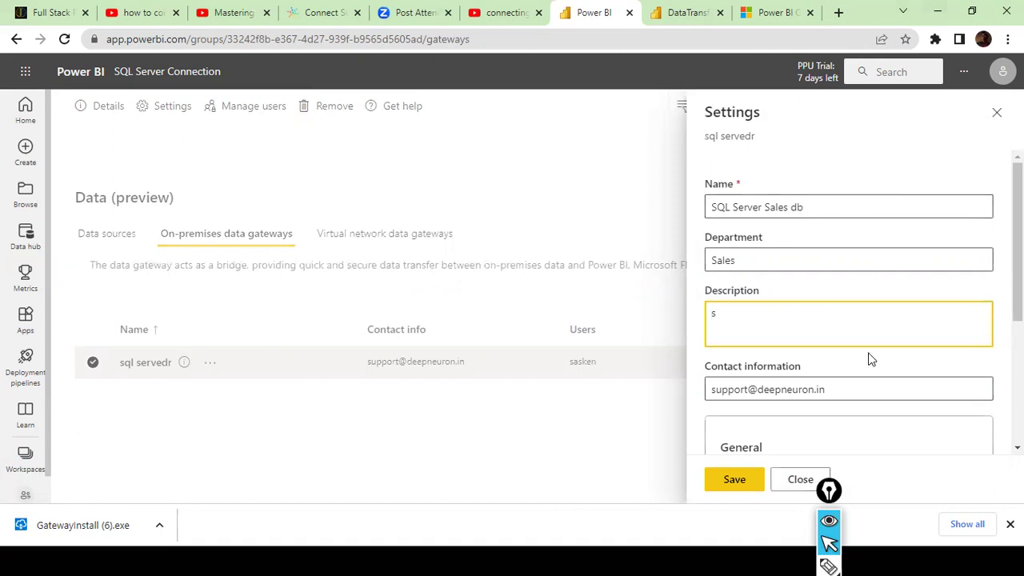
scroll(869, 360, down, 2)
scroll(834, 352, down, 1)
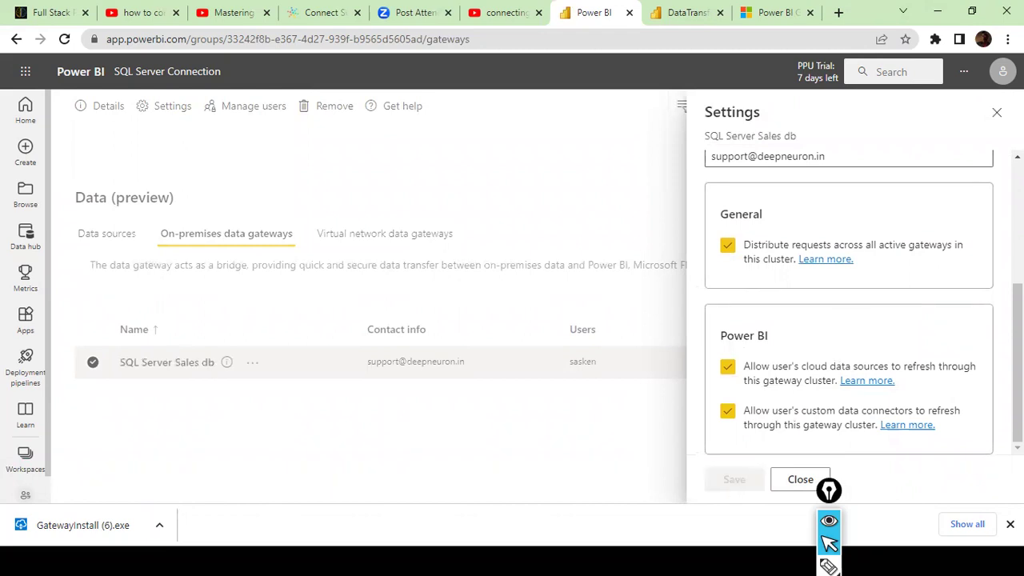
- Select the gateway's name in its settings and close the settings
scroll(743, 262, up, 5)
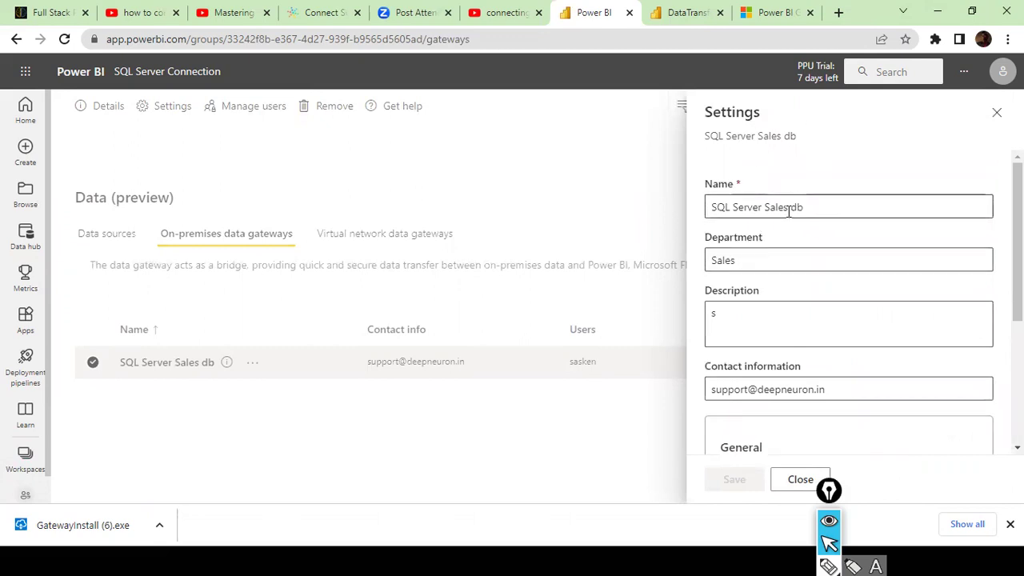
drag(828, 210, 681, 214)
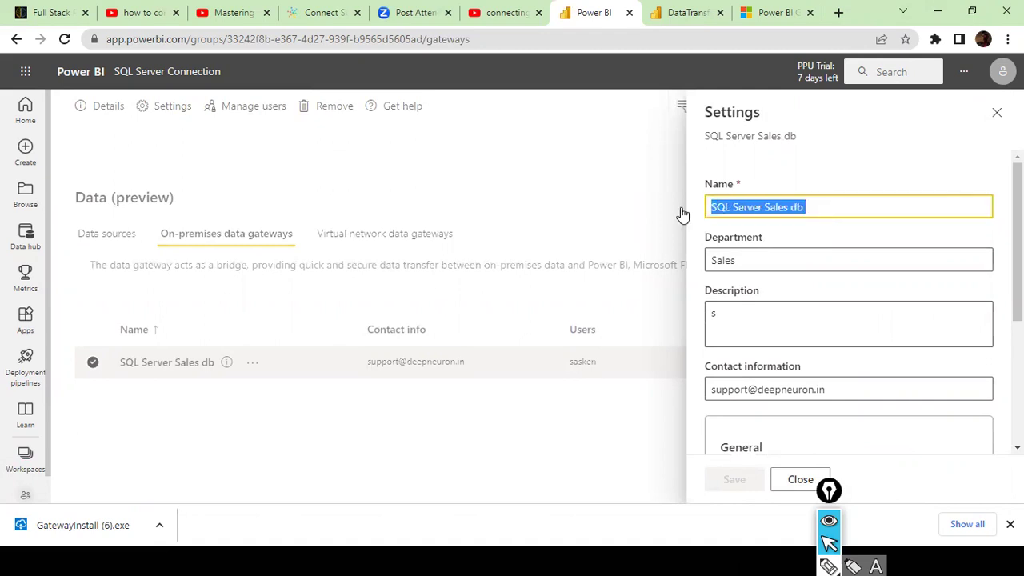
right_click(752, 212)
click(793, 267)
click(224, 187)
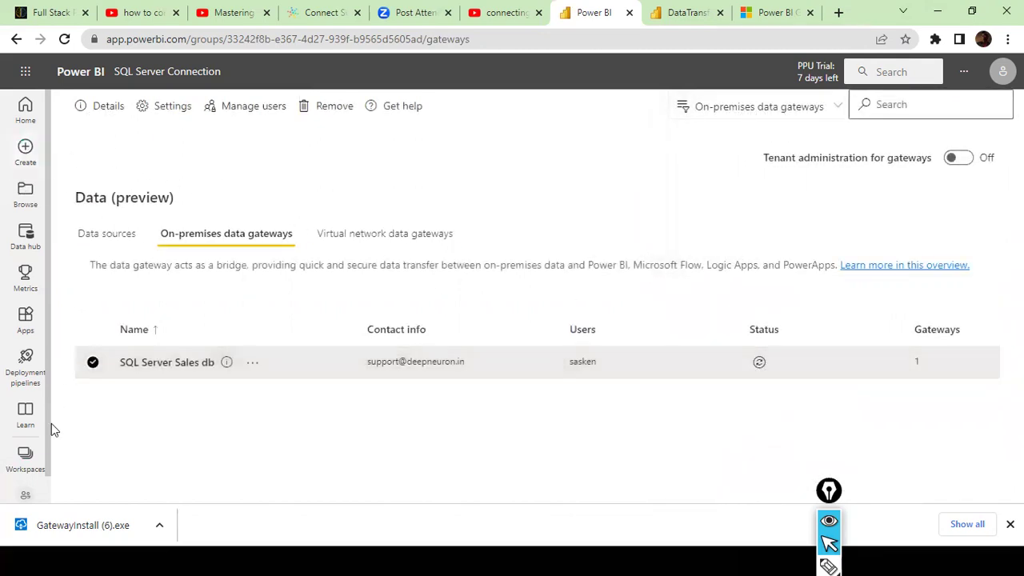
- Return to the SQL Server Connection workspace and open the Gateway connection section in the "Connect to SQL Server from PBI" dataset's settings
click(24, 497)
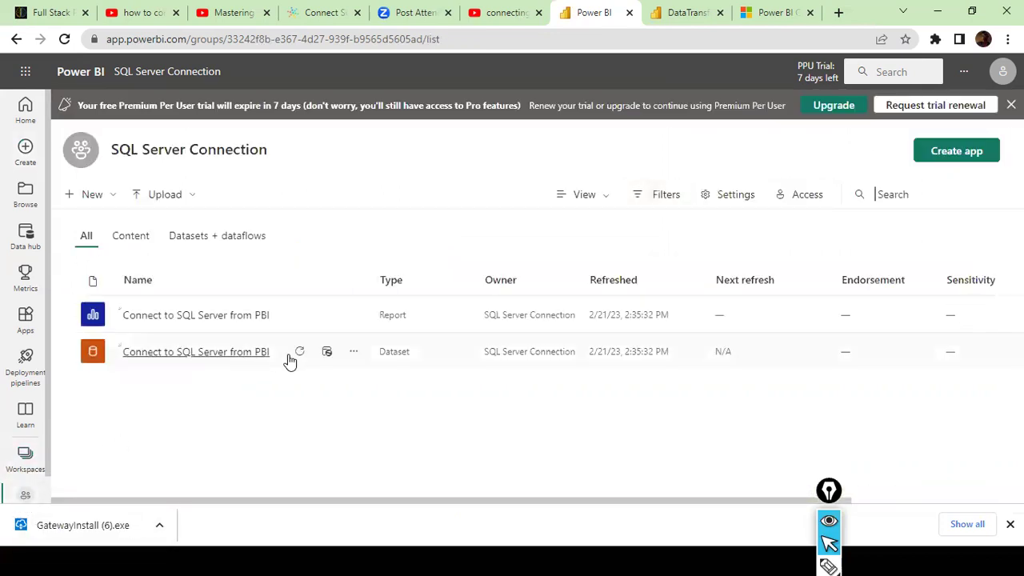
click(352, 354)
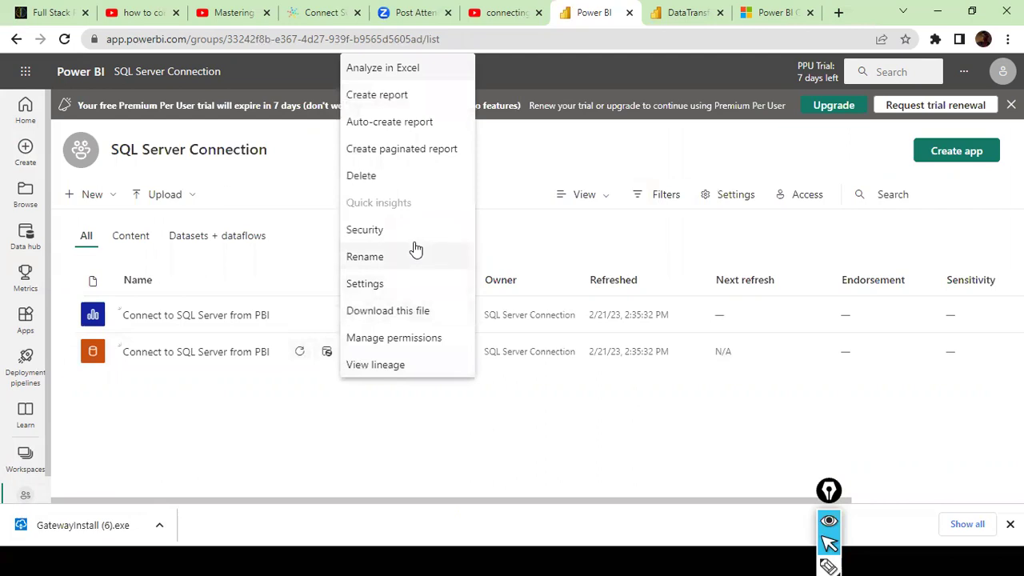
click(400, 285)
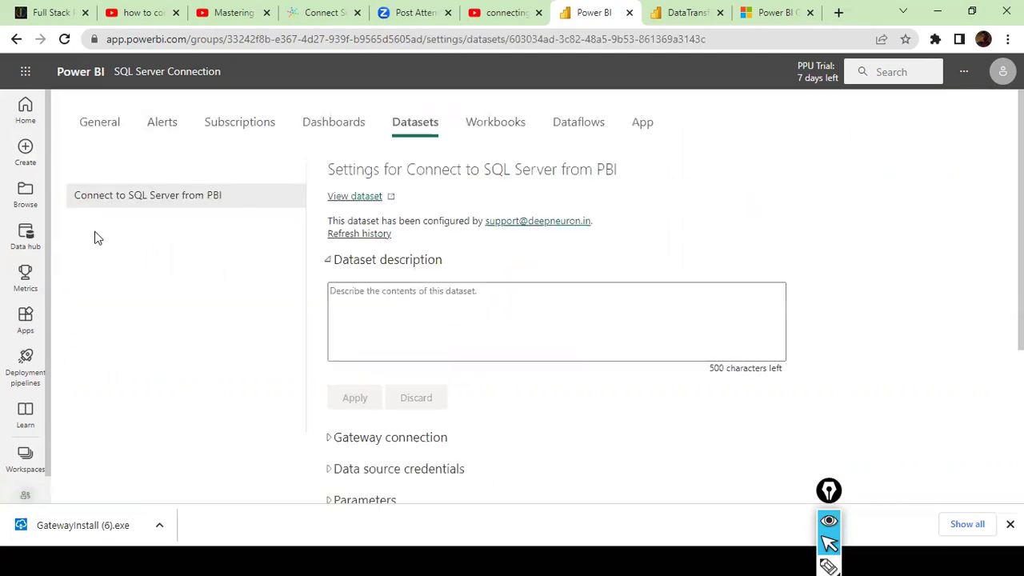
scroll(324, 352, down, 3)
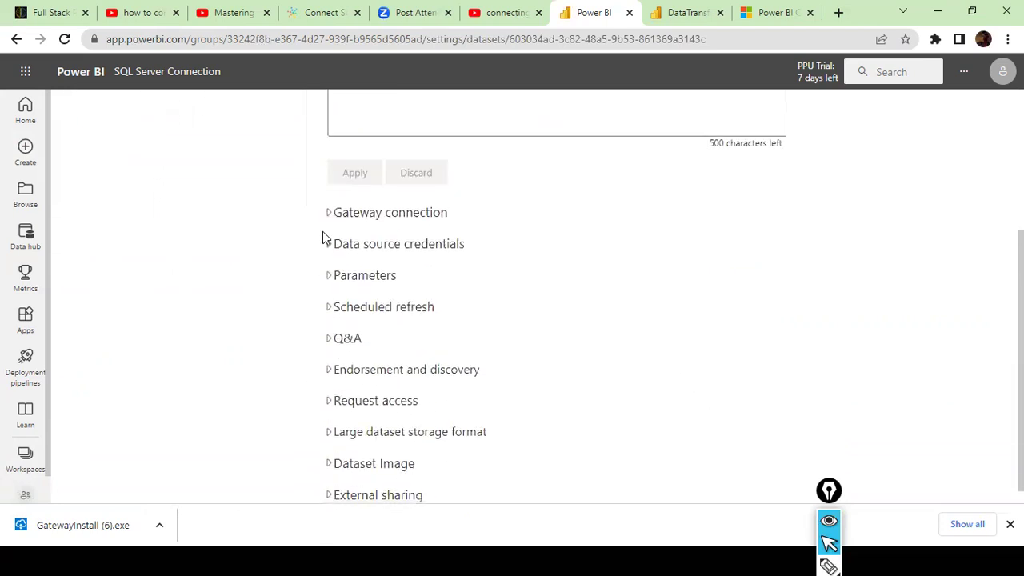
click(330, 213)
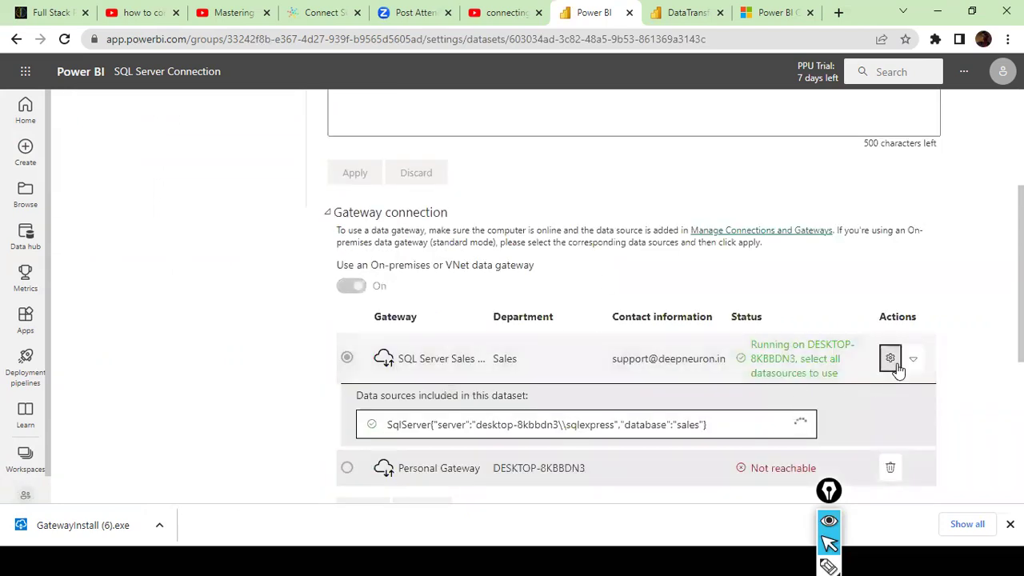
- Open the SQL Server Sales db gateway's settings from the dataset, review the name and the General and Power BI options, and close them
click(890, 358)
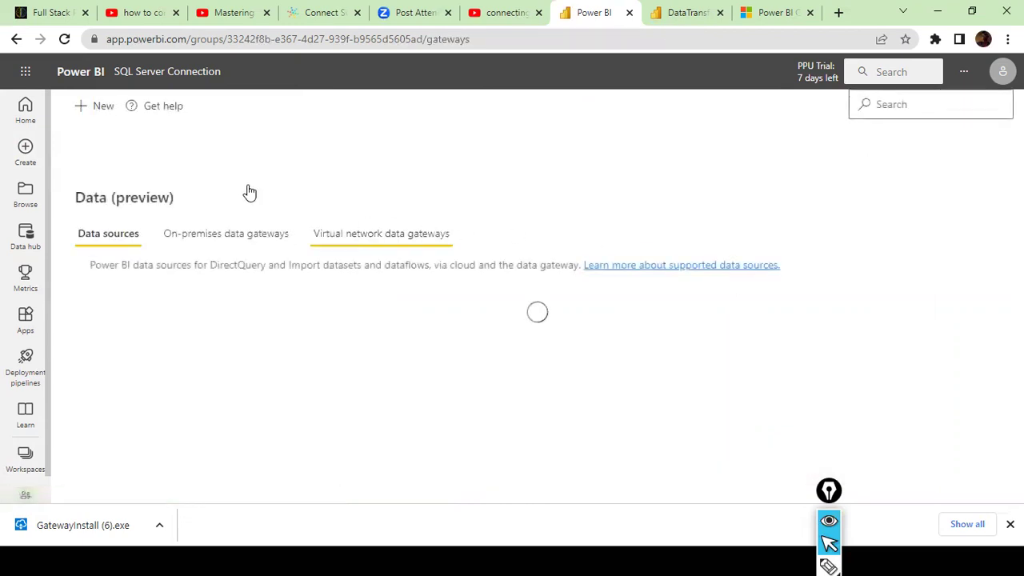
click(103, 106)
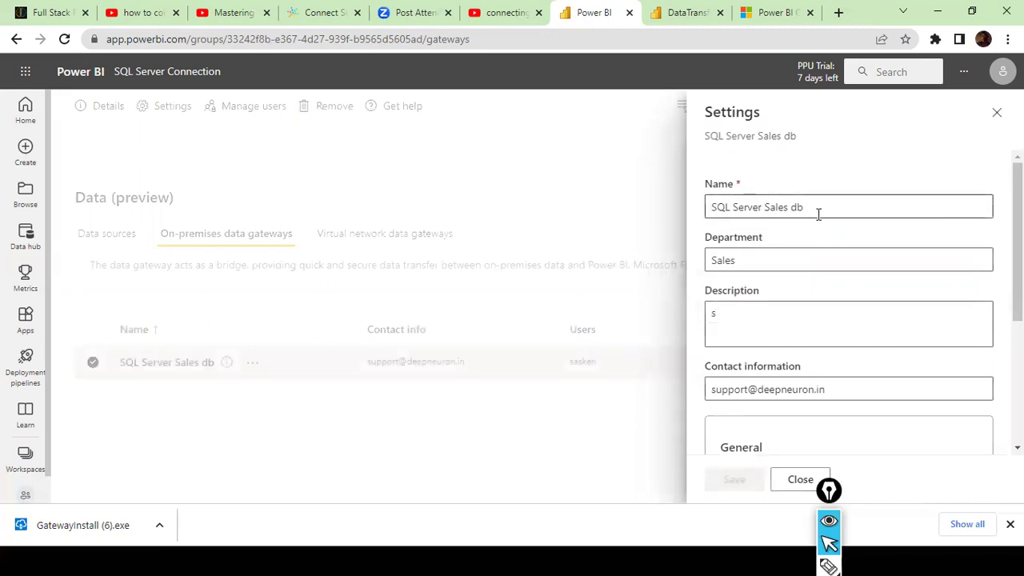
drag(817, 214, 629, 221)
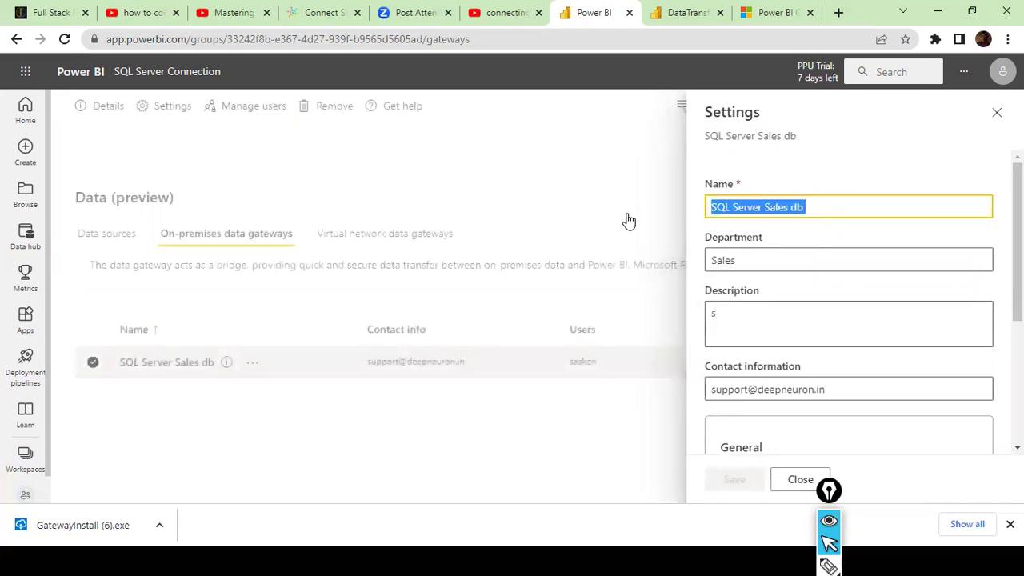
scroll(800, 310, down, 3)
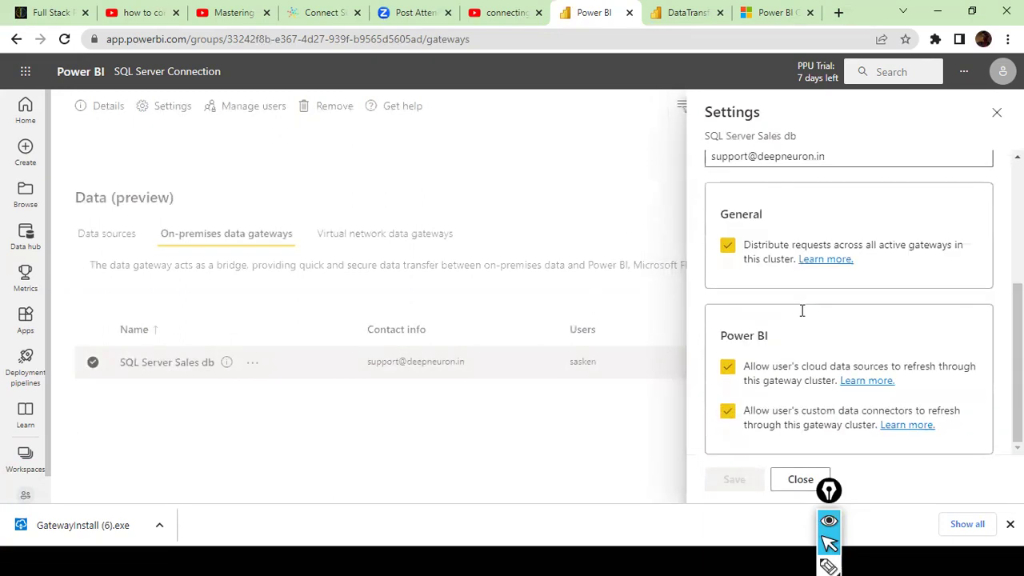
click(788, 480)
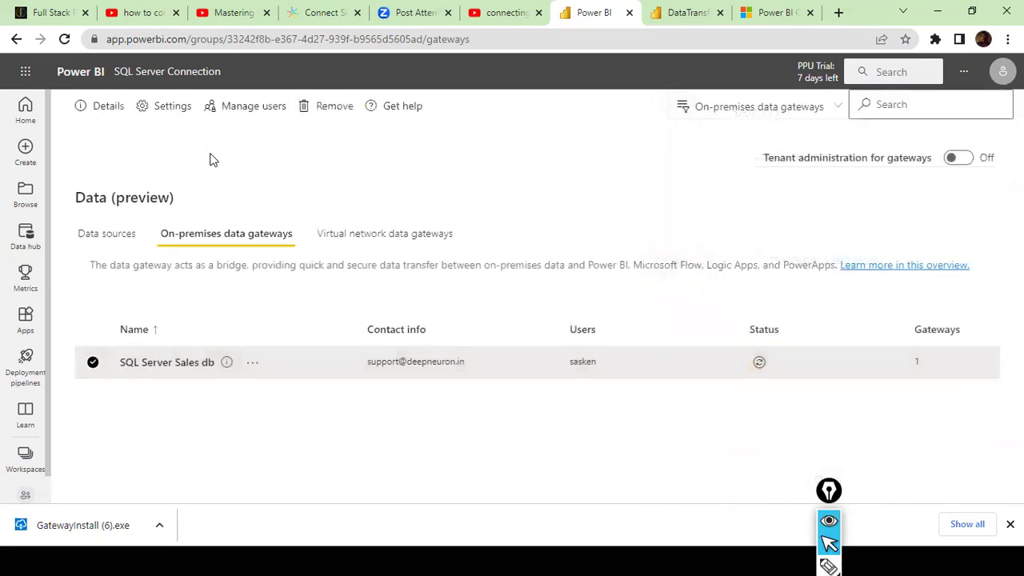
click(110, 235)
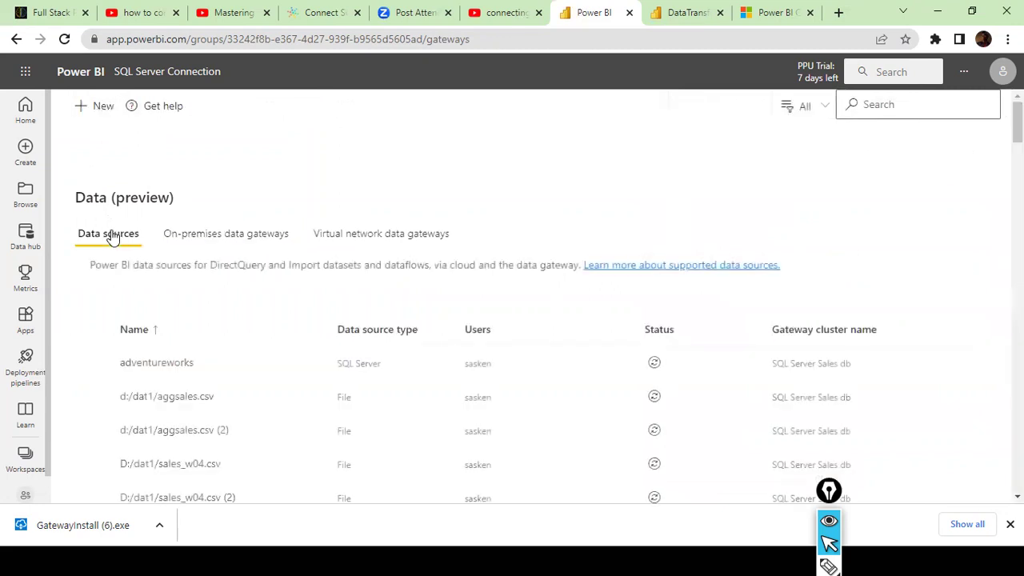
click(98, 107)
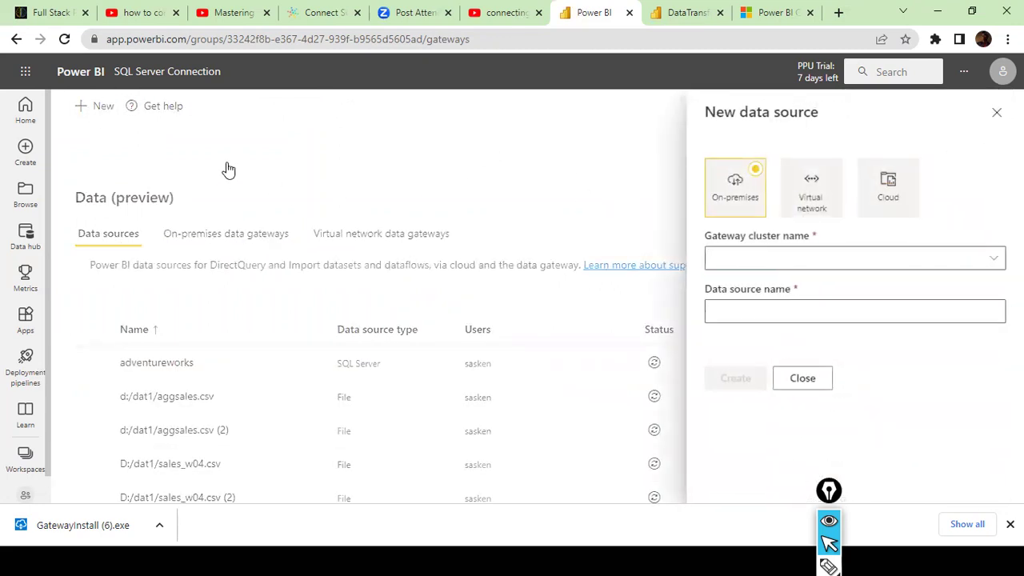
click(992, 268)
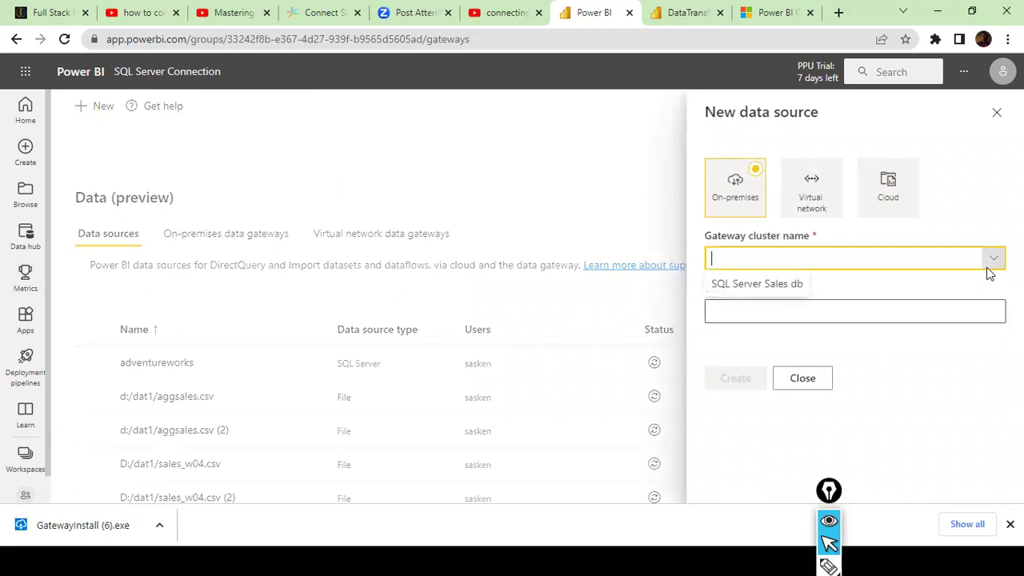
click(785, 286)
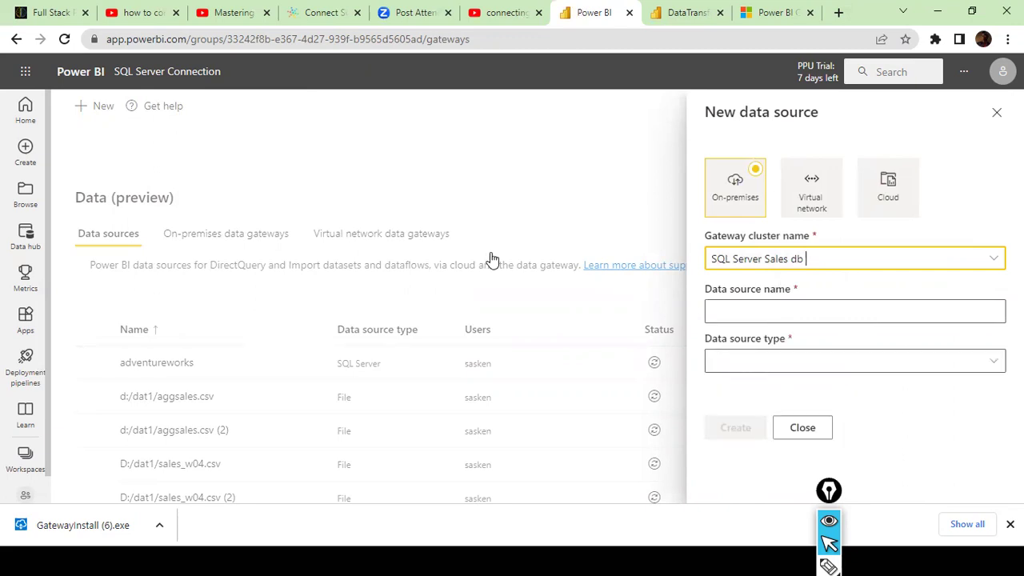
click(997, 112)
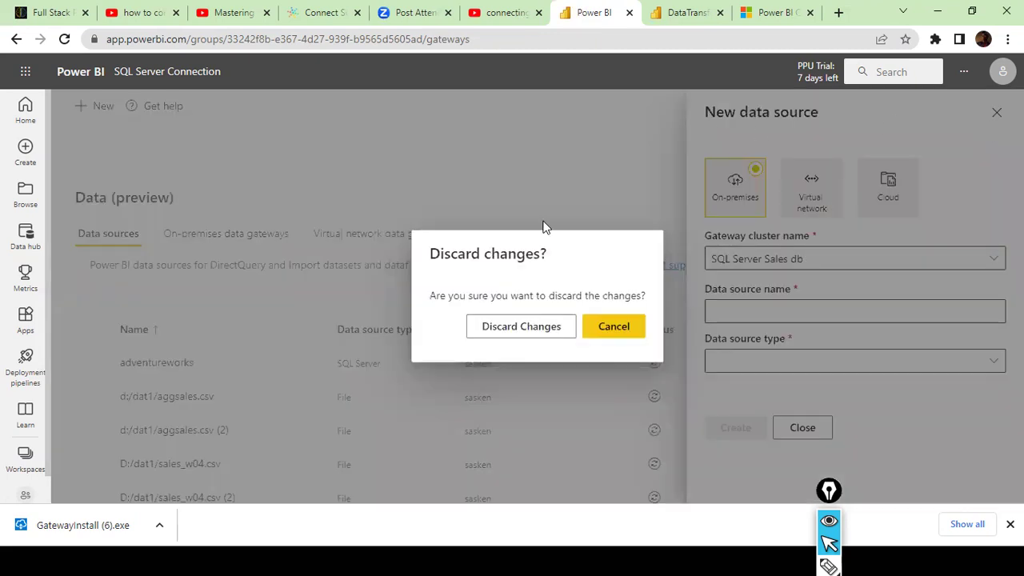
click(524, 328)
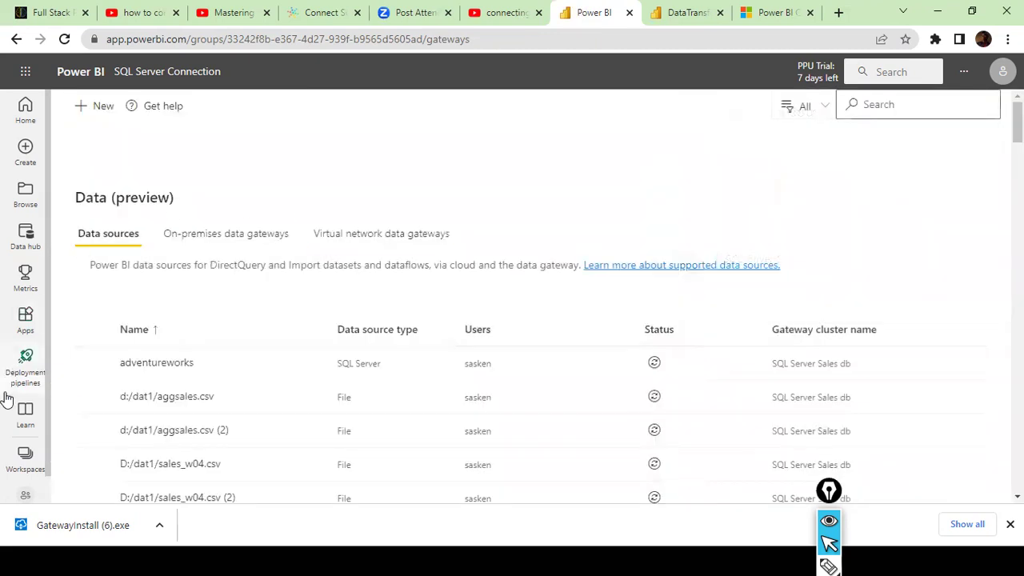
- Find the SQL Server Connection workspace by searching "sq" and expand Gateway connection in the settings of its "Connect to SQL Server from PBI" dataset
click(26, 474)
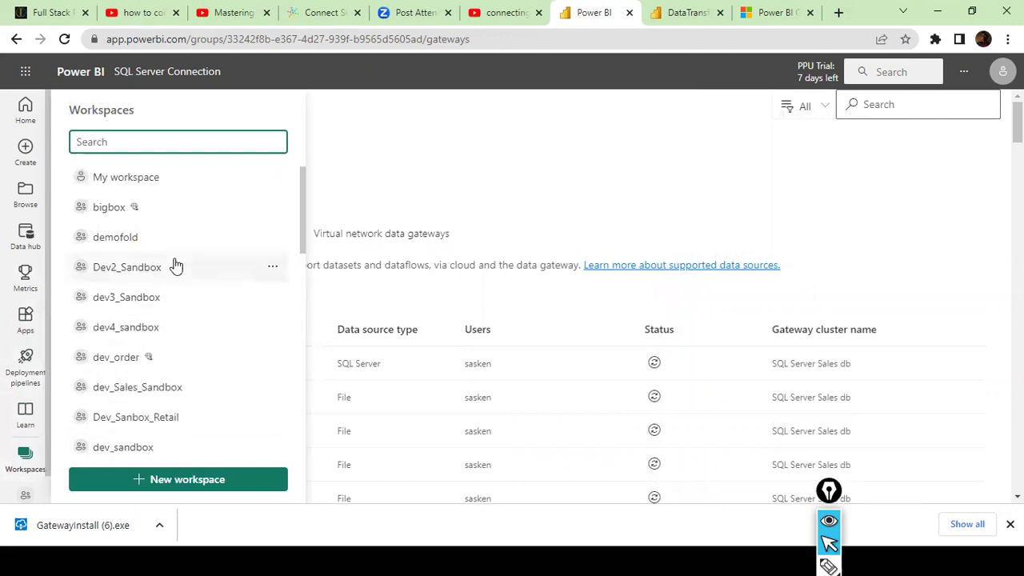
scroll(174, 265, down, 3)
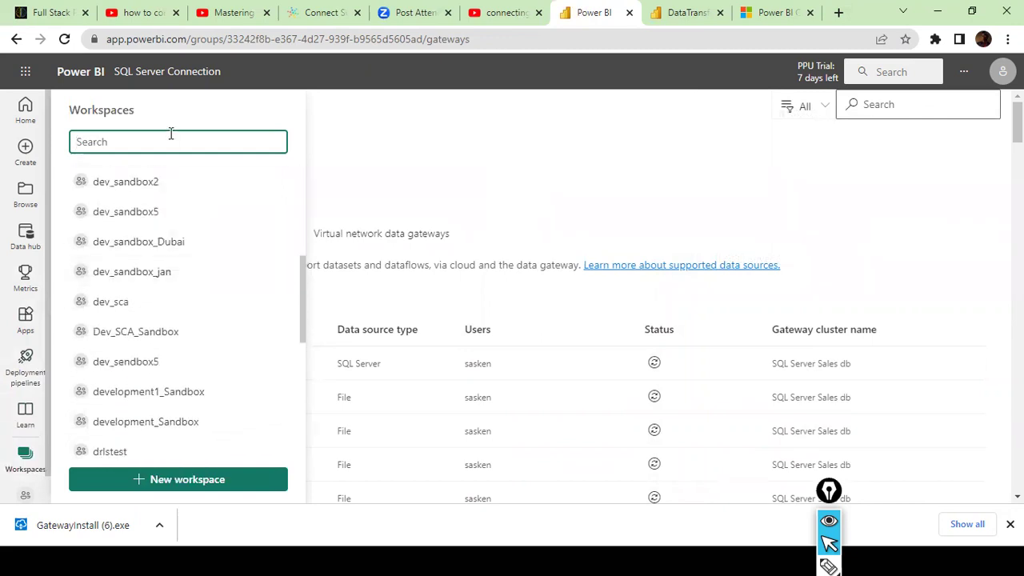
text(sq)
click(164, 181)
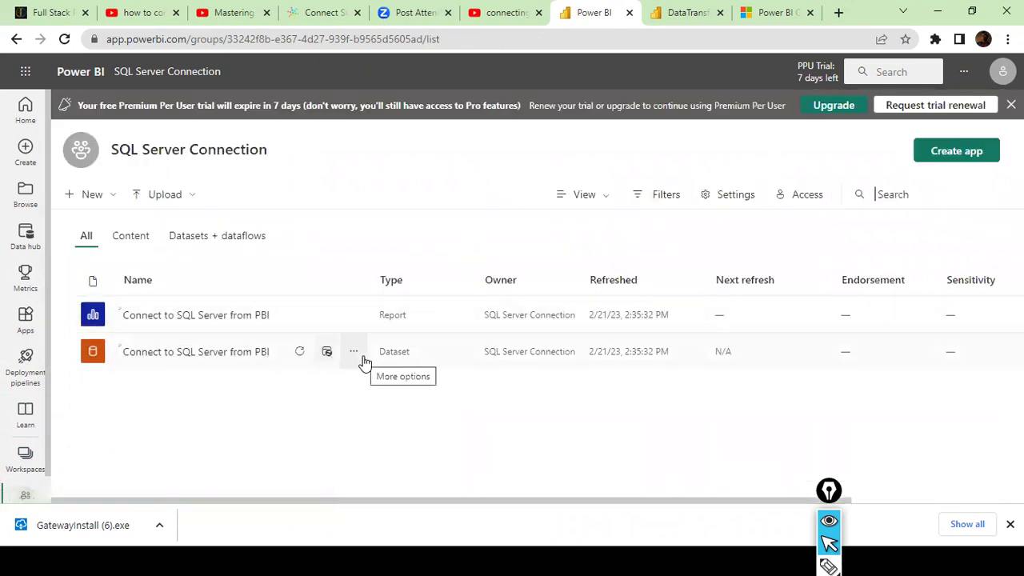
click(354, 355)
click(386, 290)
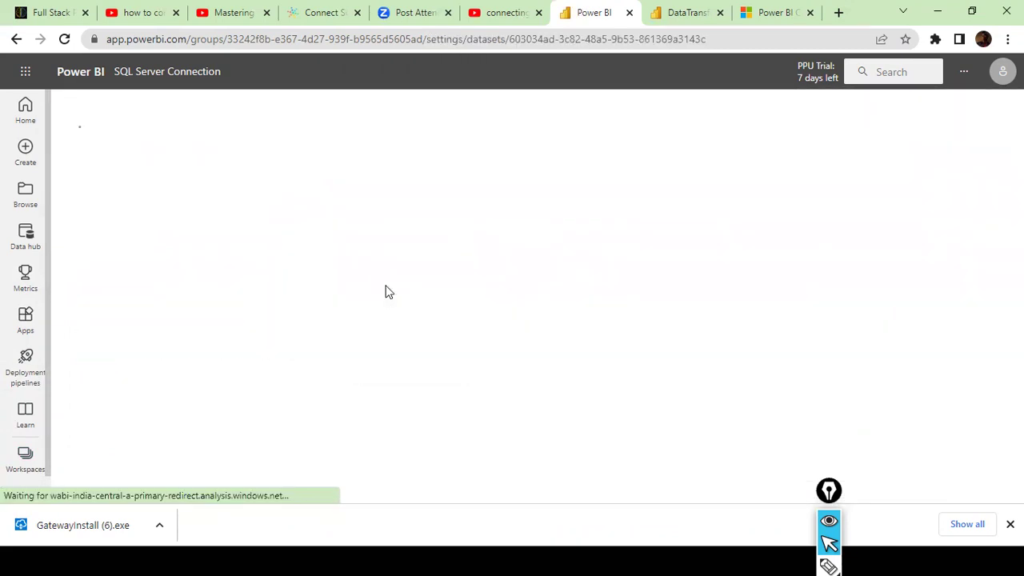
scroll(482, 338, down, 3)
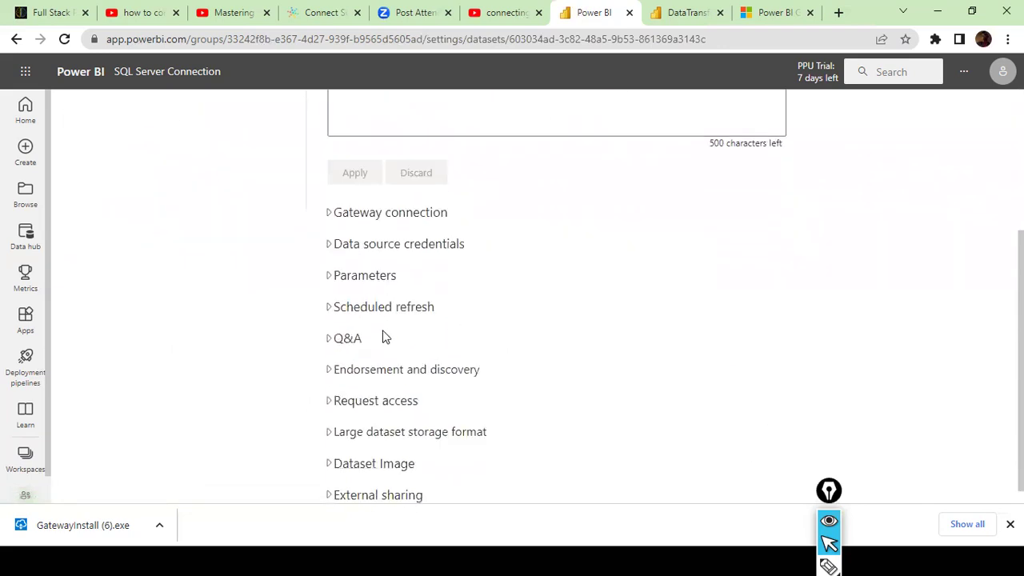
click(335, 214)
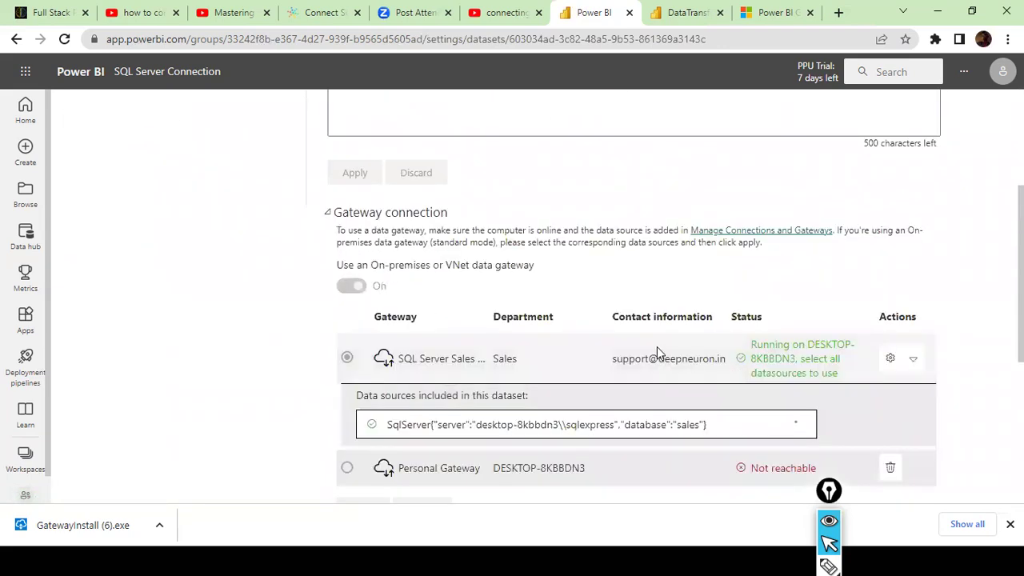
- Examine the name, department, description and refresh options in the SQL Server Sales db gateway's settings, then close them without changes
click(890, 352)
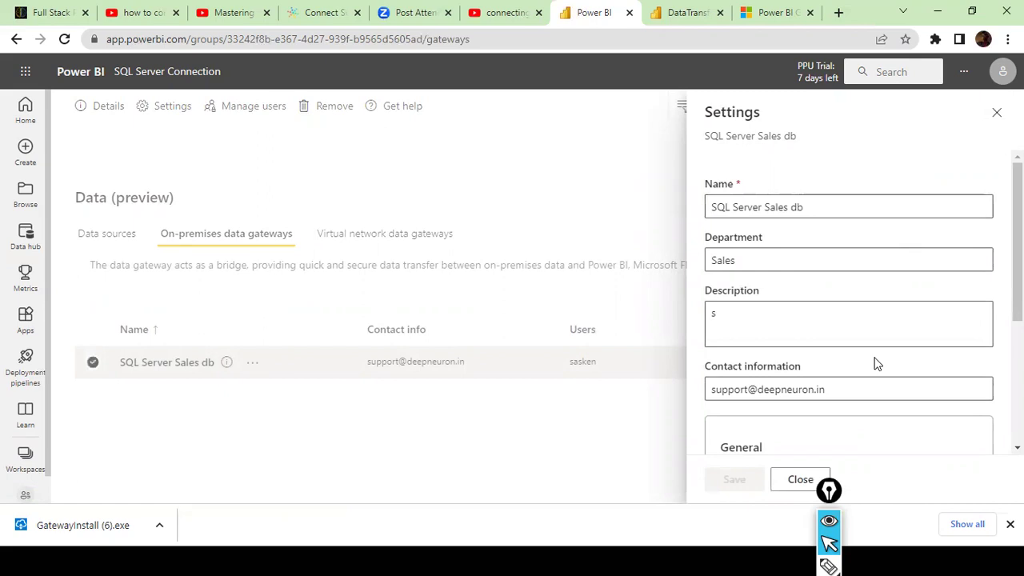
scroll(876, 364, down, 2)
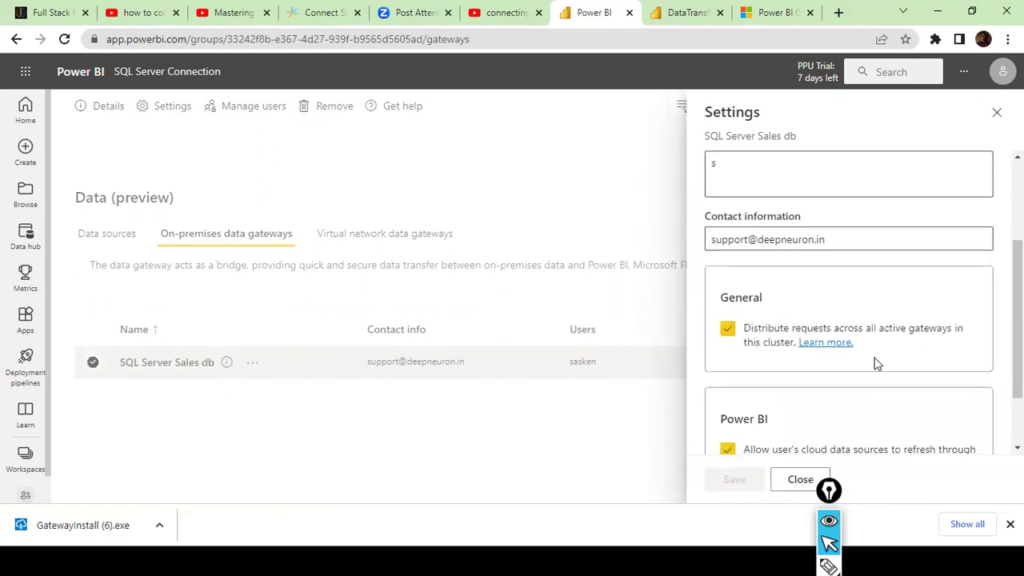
scroll(876, 364, up, 2)
click(852, 210)
drag(853, 211, 693, 230)
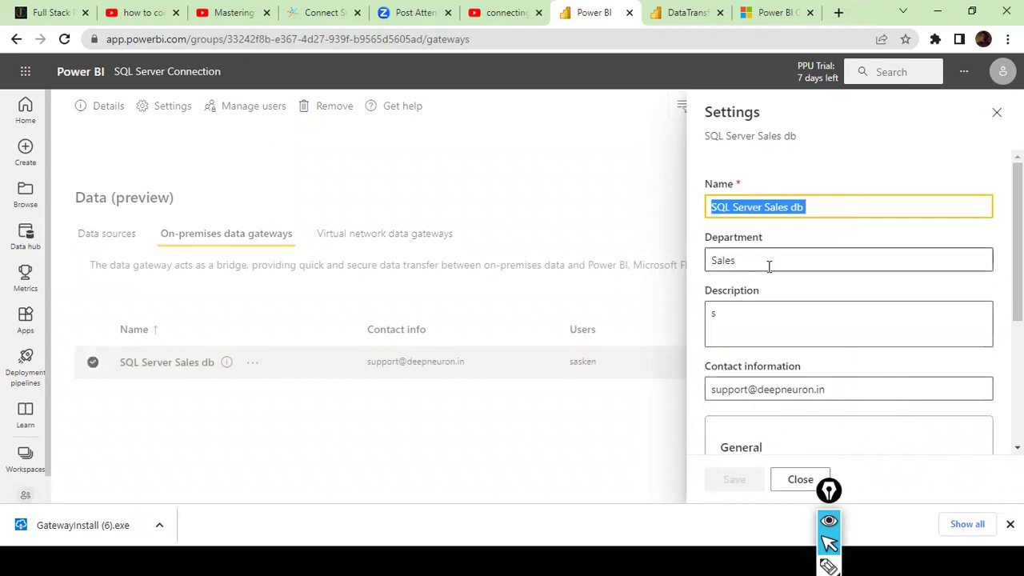
click(824, 217)
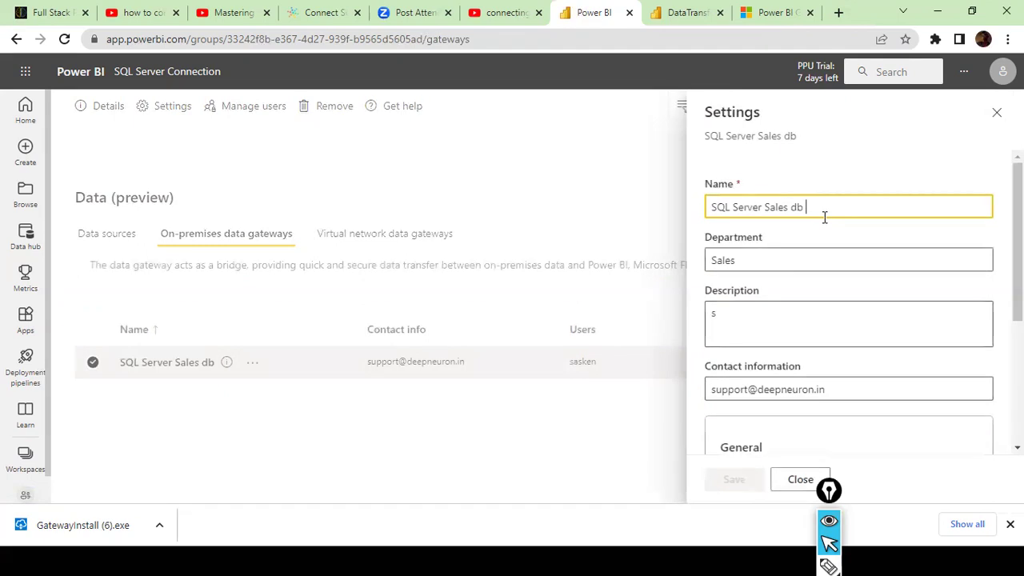
click(793, 267)
drag(793, 266, 658, 251)
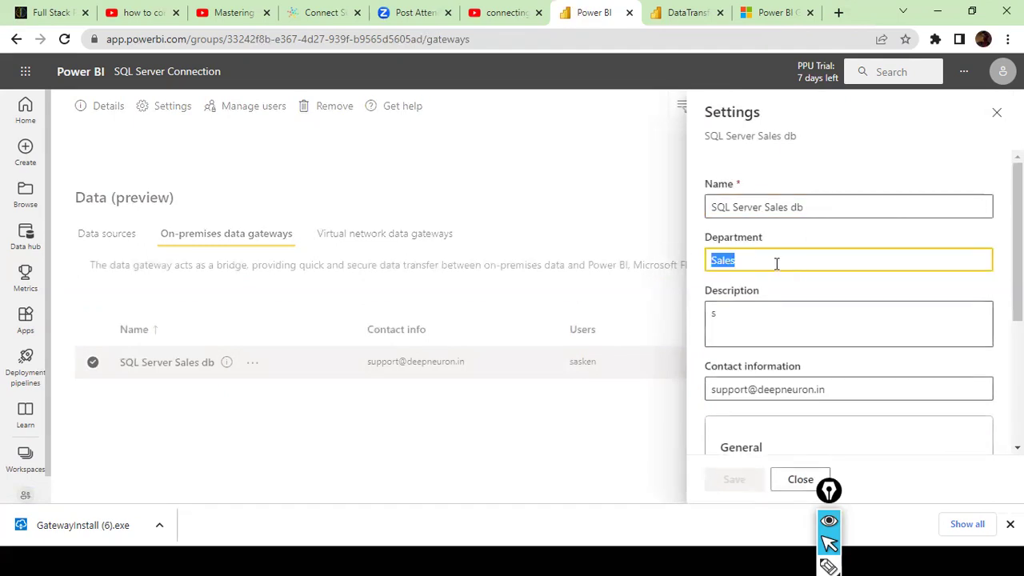
click(755, 320)
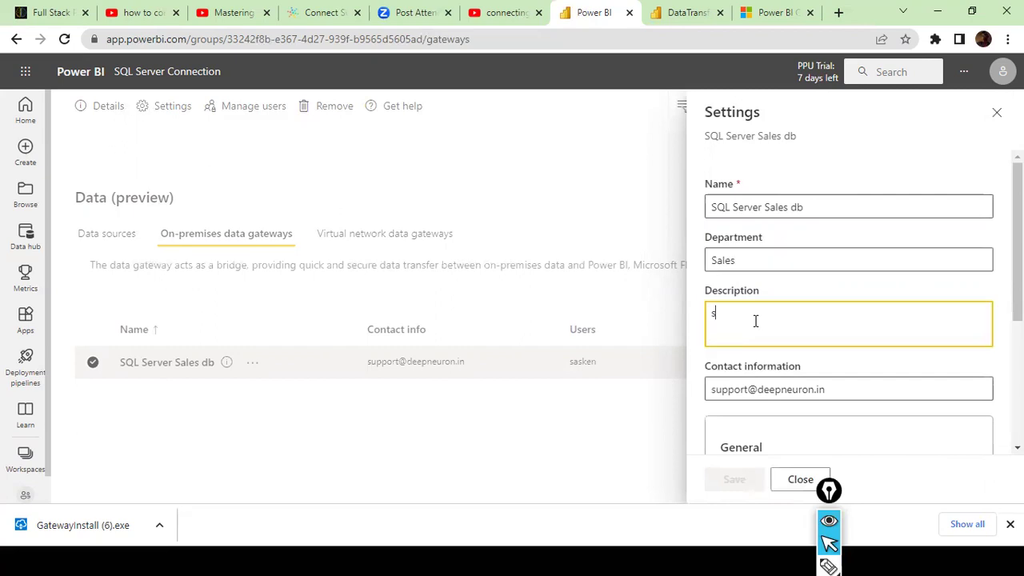
drag(765, 258, 543, 246)
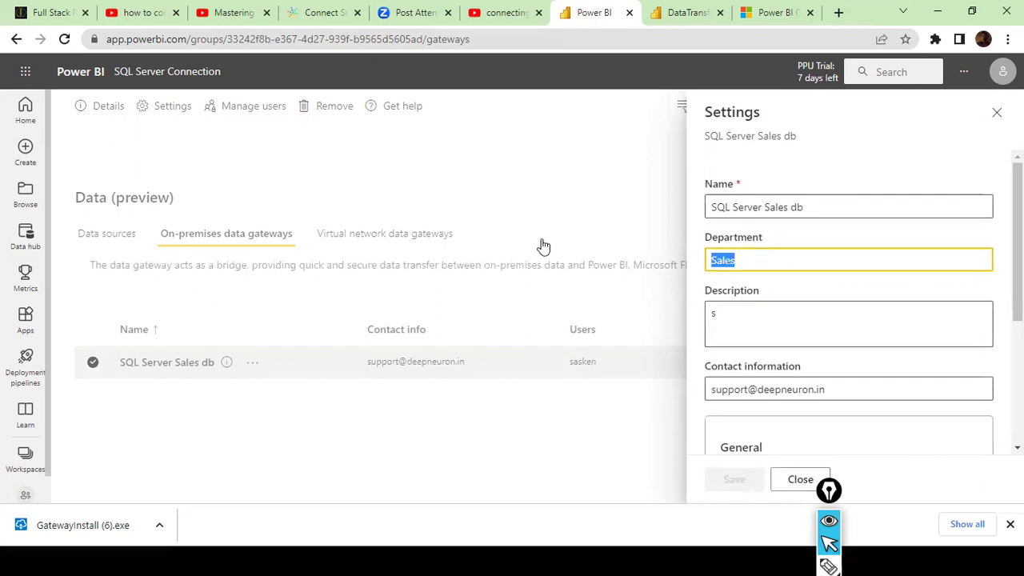
scroll(757, 289, down, 3)
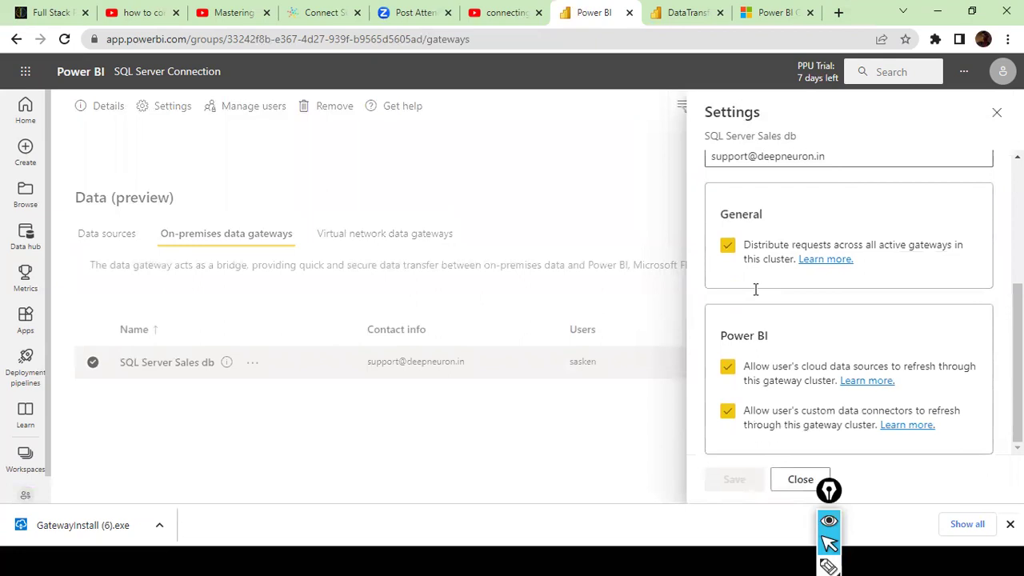
scroll(755, 289, up, 3)
scroll(754, 302, down, 3)
click(786, 482)
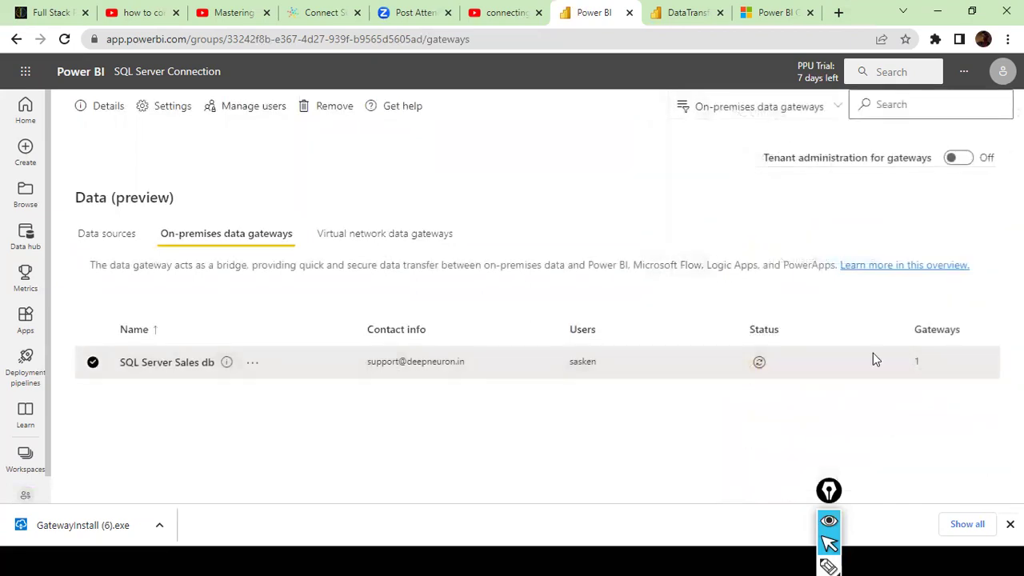
- Start a new on-premises data source in the Data sources list and assign it to the SQL Server Sales db gateway cluster
click(124, 239)
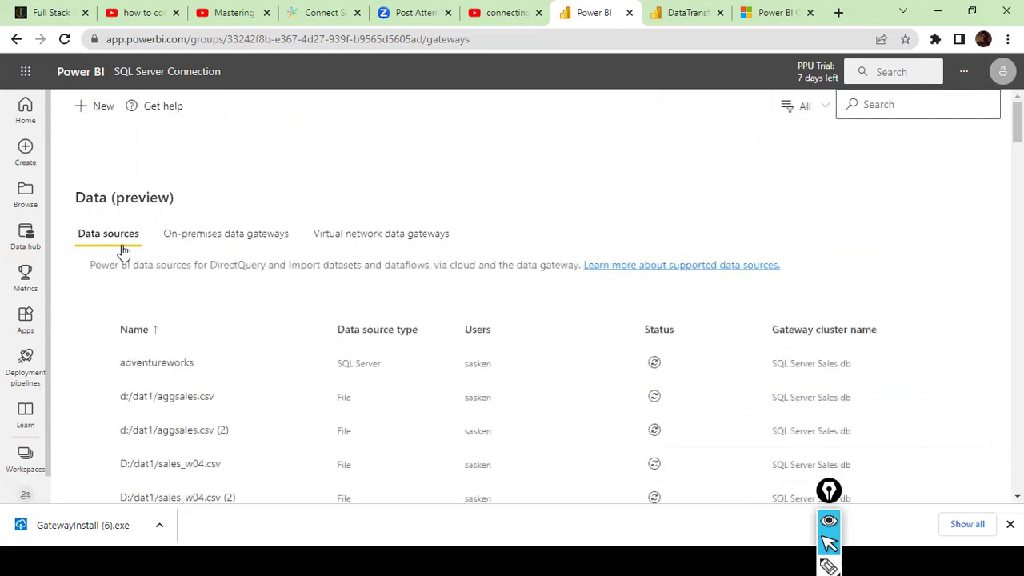
click(93, 105)
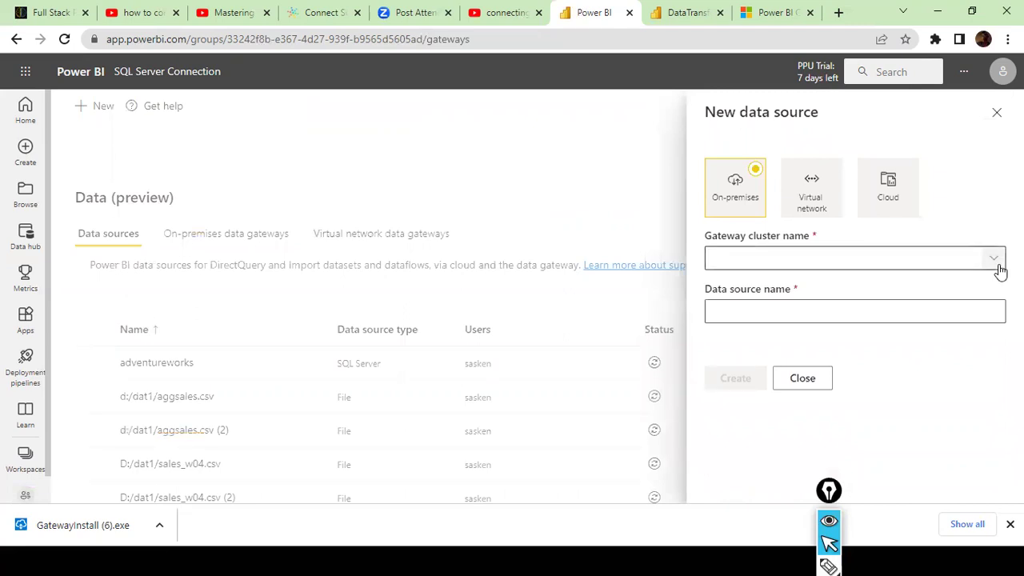
click(1000, 271)
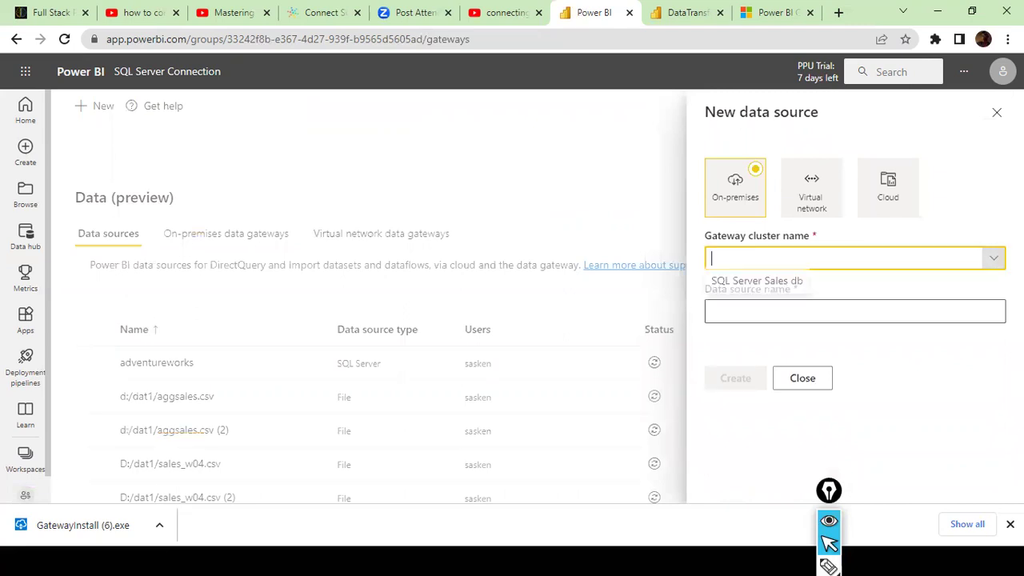
click(748, 286)
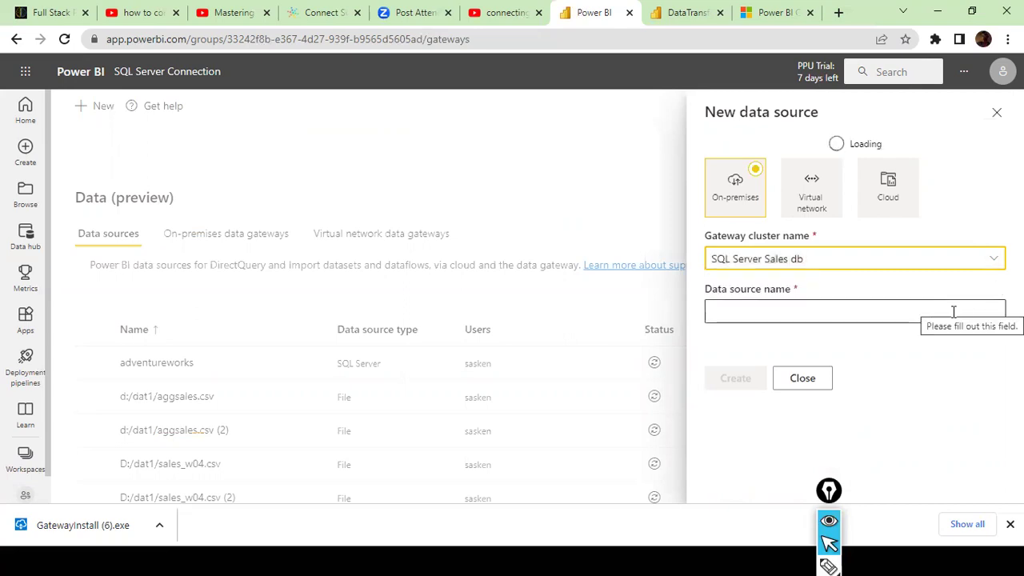
- Name the new data source "SQL Server Sales Db Connection" and set its type to SQL Server
click(928, 315)
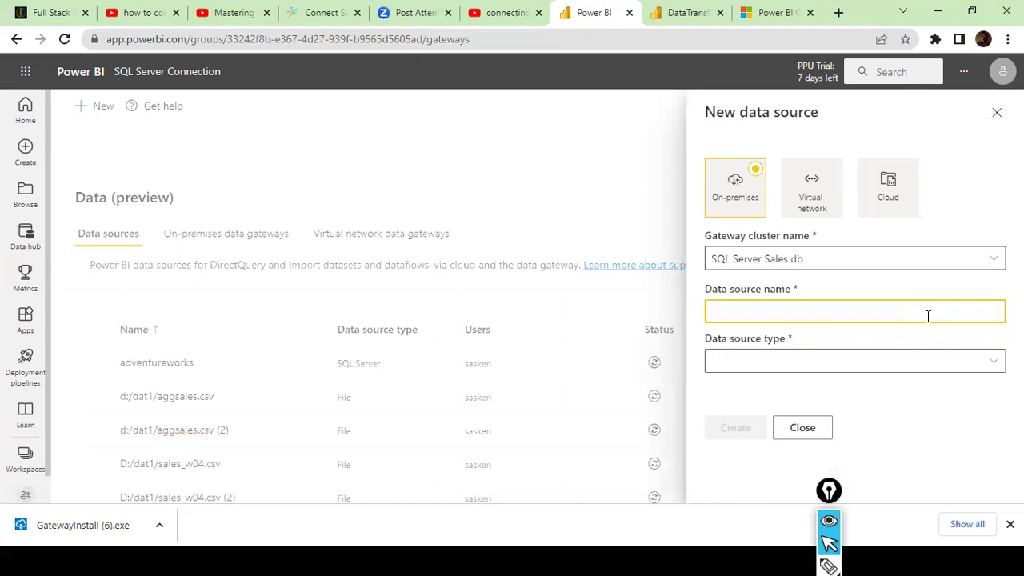
text(SQL Server Sales Db Connection)
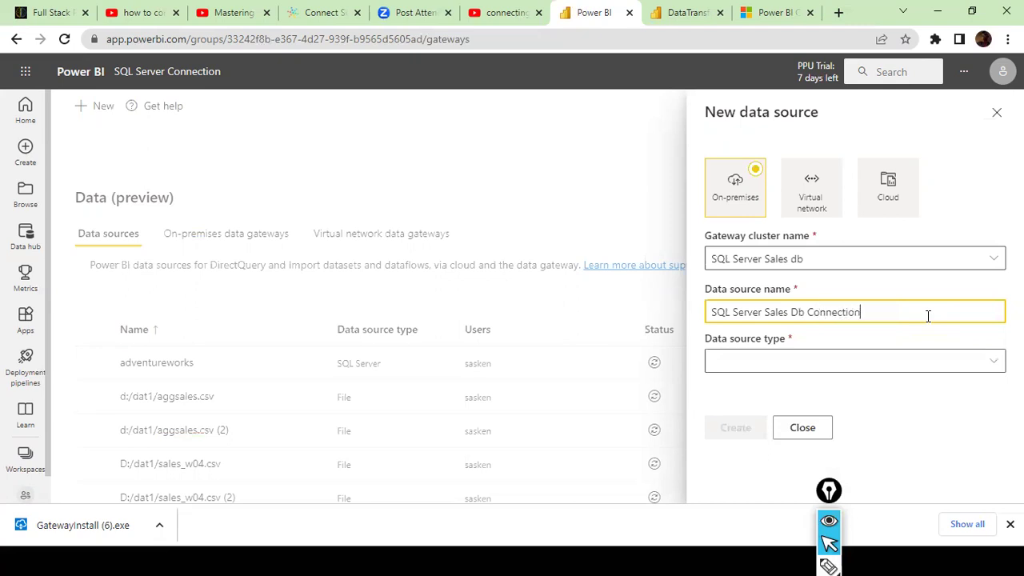
key(Tab)
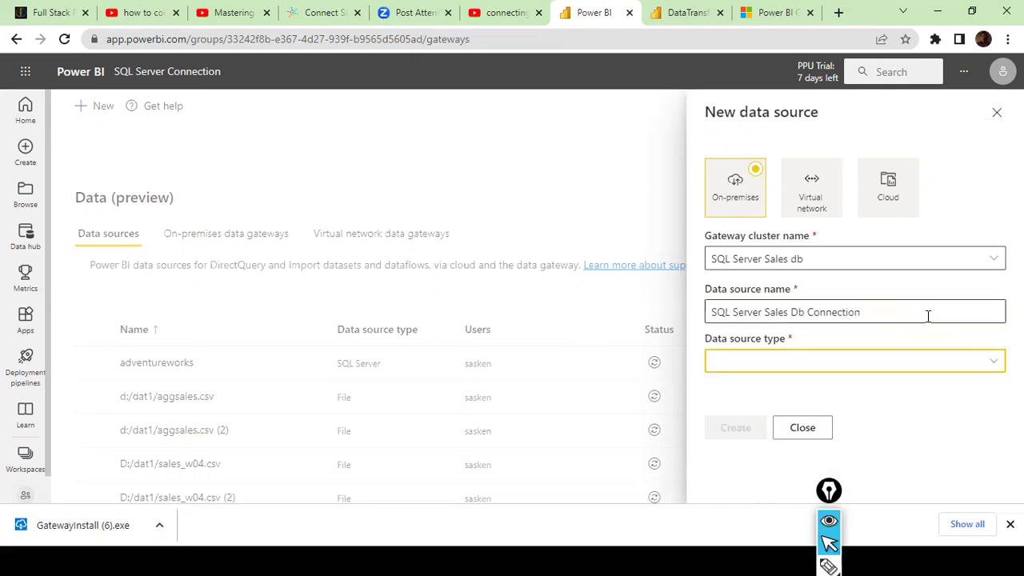
text(SQL Server)
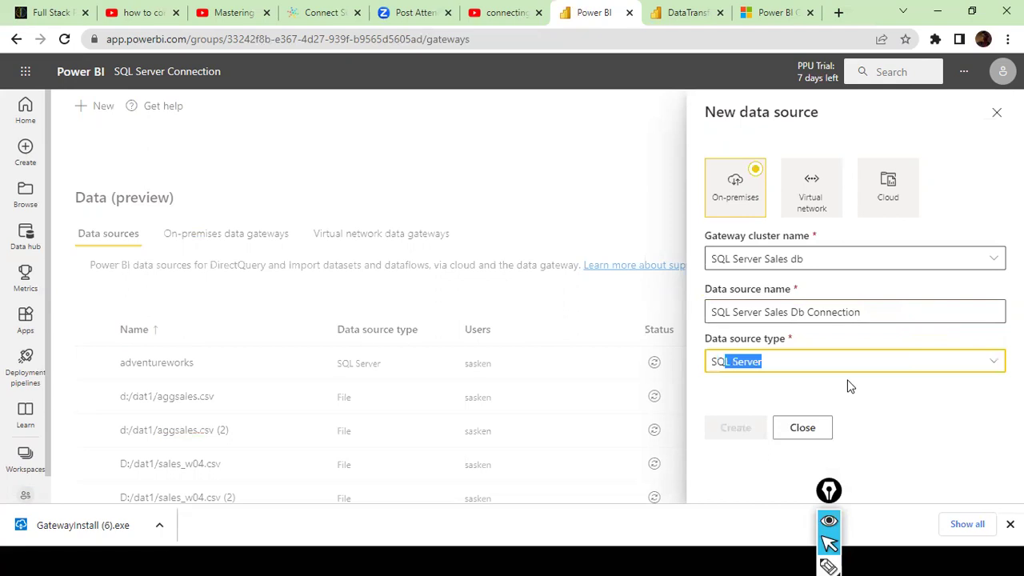
key(Return)
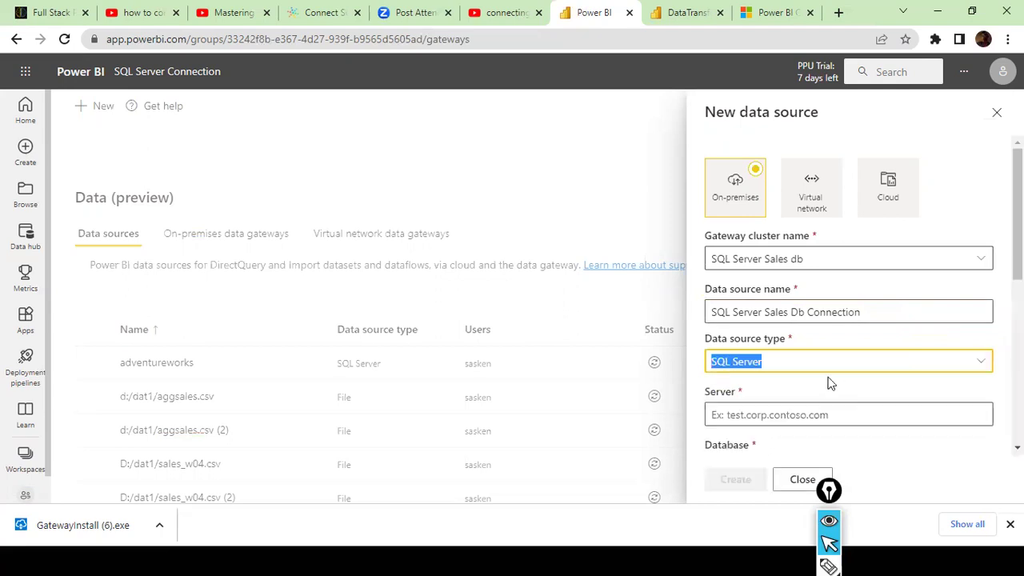
- Enter DESKTOP-8KBBDN3\SQLEPRESS as the new data source's server
scroll(829, 320, down, 2)
click(830, 256)
text(DESKTOP)
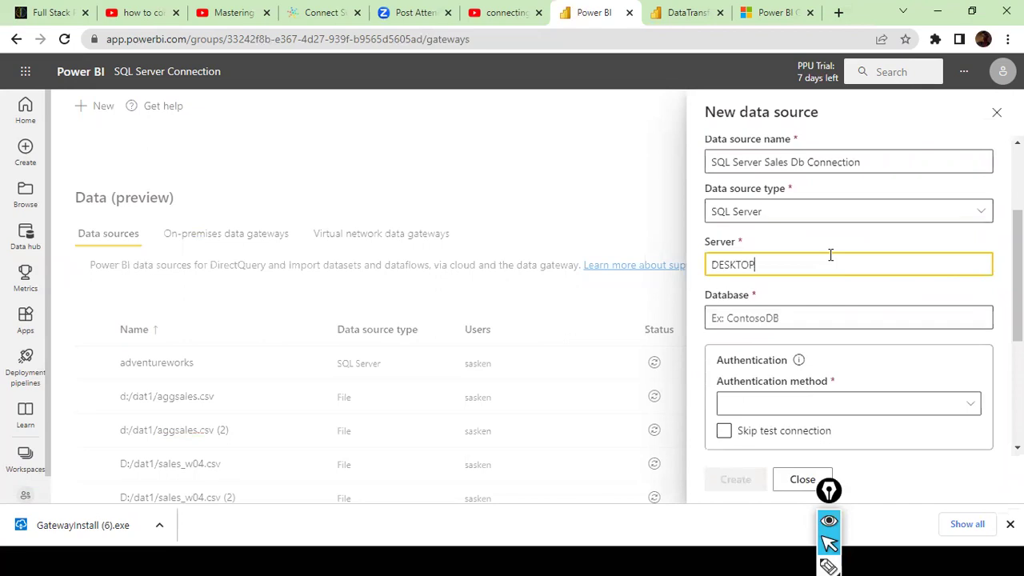
text(-8KBBDN3\SQLEPRESS)
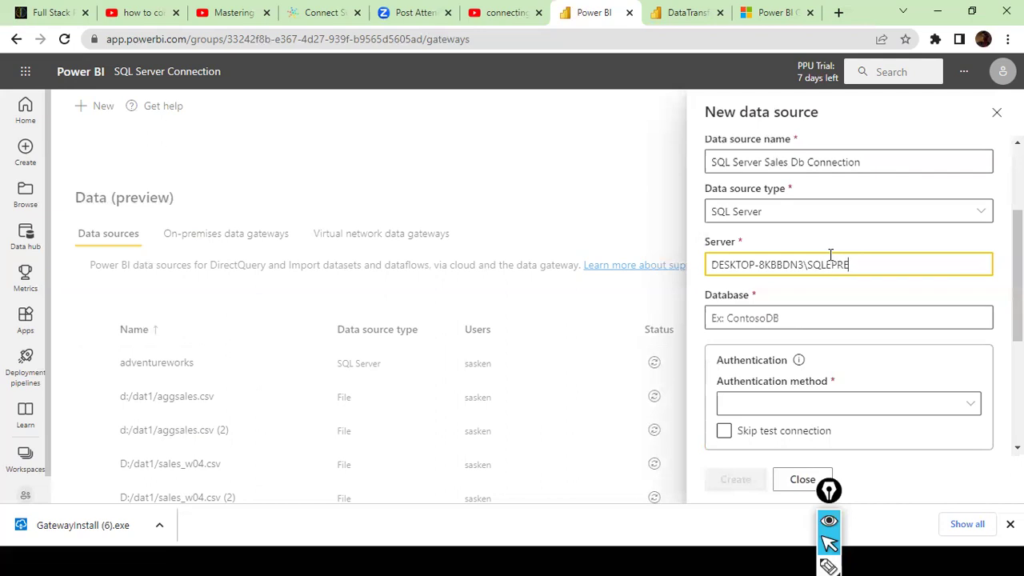
- Switch to SQL Server Management Studio, check the server name in the Database Engine connection dialog, cancel it and return to Power BI
key(alt+Tab)
key(alt+Tab)
key(alt+Tab)
key(alt+Tab)
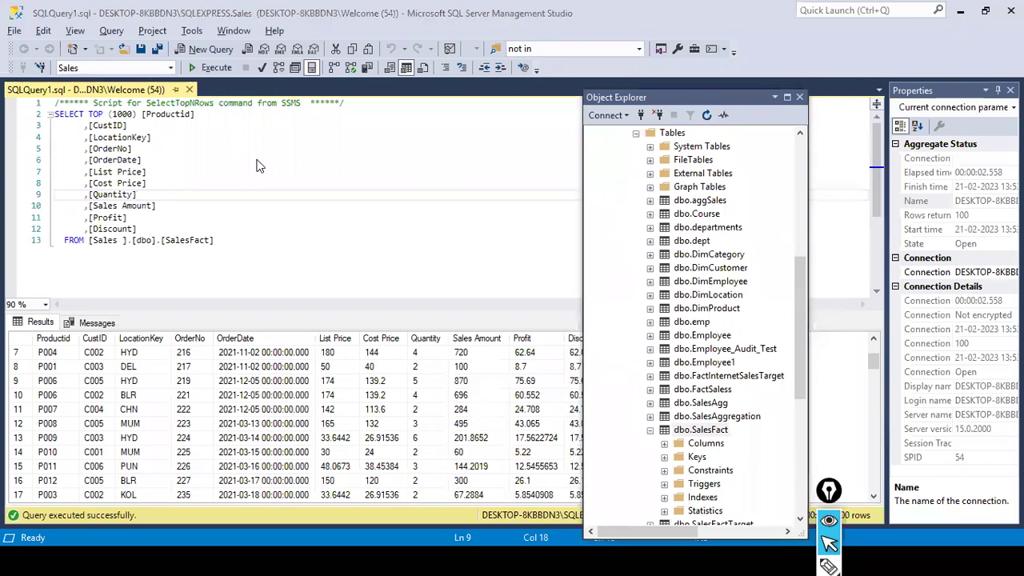
drag(611, 107, 153, 171)
click(164, 177)
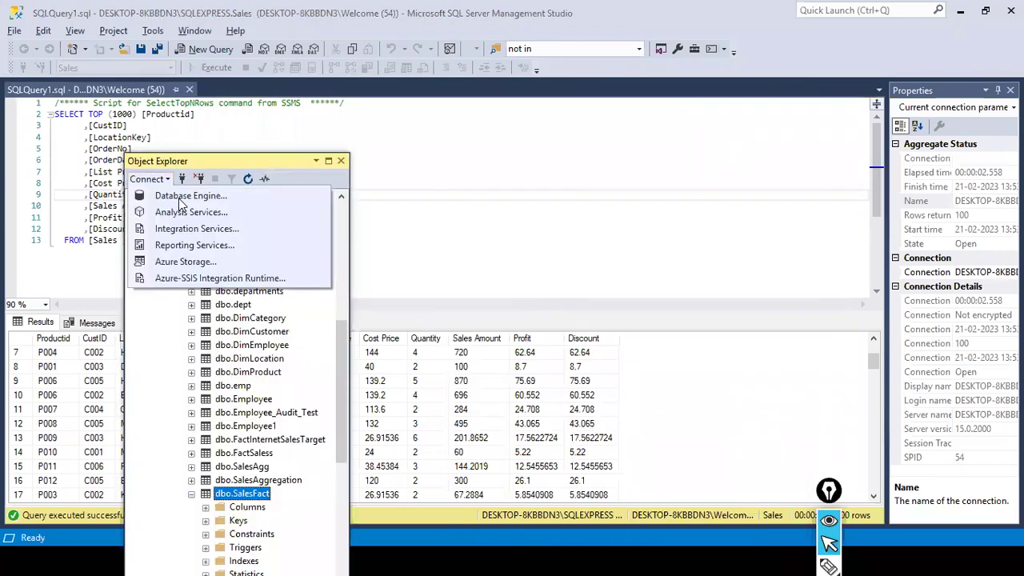
click(183, 198)
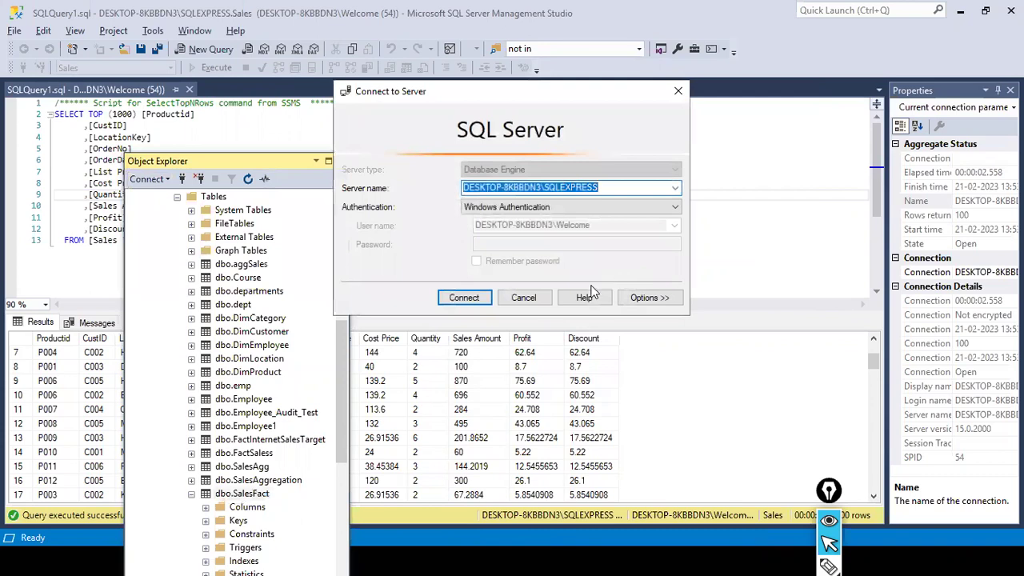
click(531, 302)
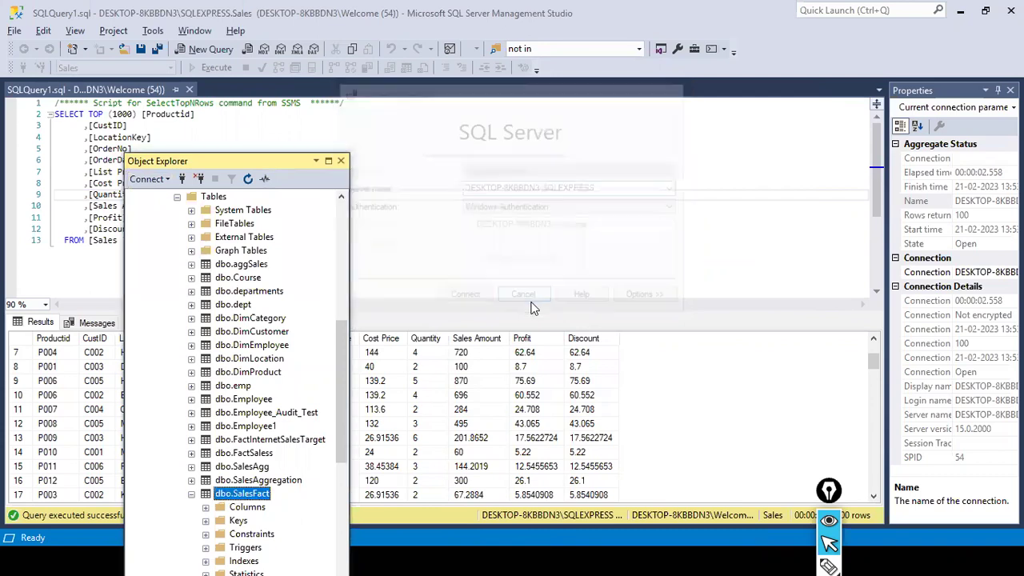
key(alt+Tab)
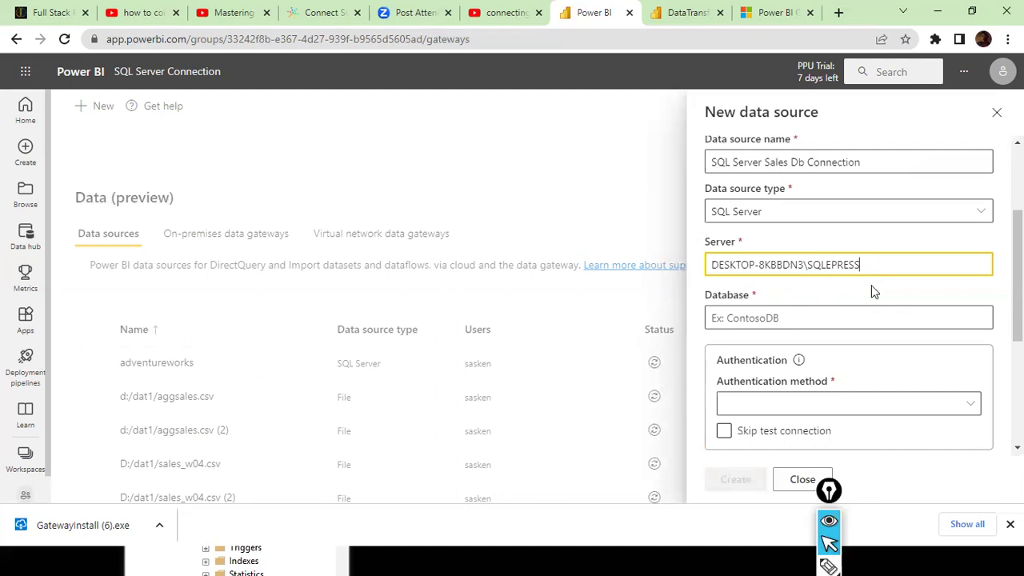
- Correct the data source's server to DESKTOP-8KBBDN3\SQLEXPRESS and set its database to Sales
click(837, 264)
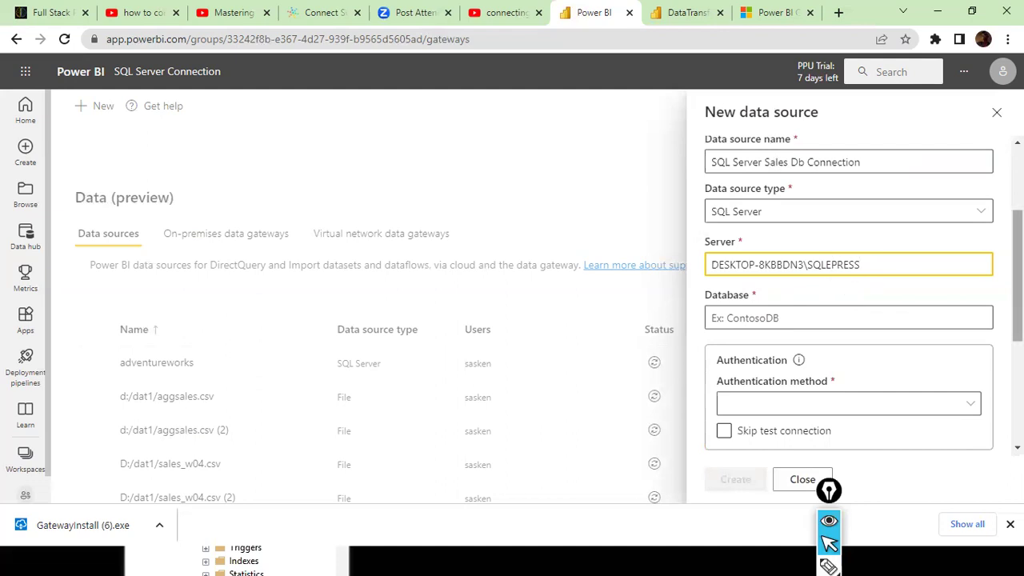
text(X)
click(893, 318)
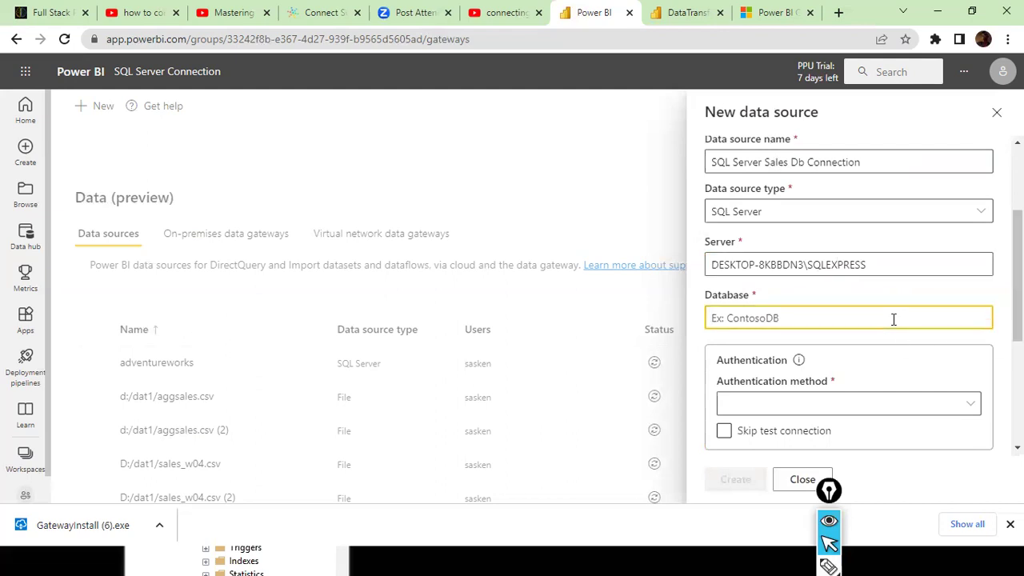
text(Sales)
drag(726, 266, 989, 288)
click(839, 318)
key(ctrl+a)
click(772, 270)
- Create the data source with Windows authentication, using the saved username and password
scroll(774, 309, down, 2)
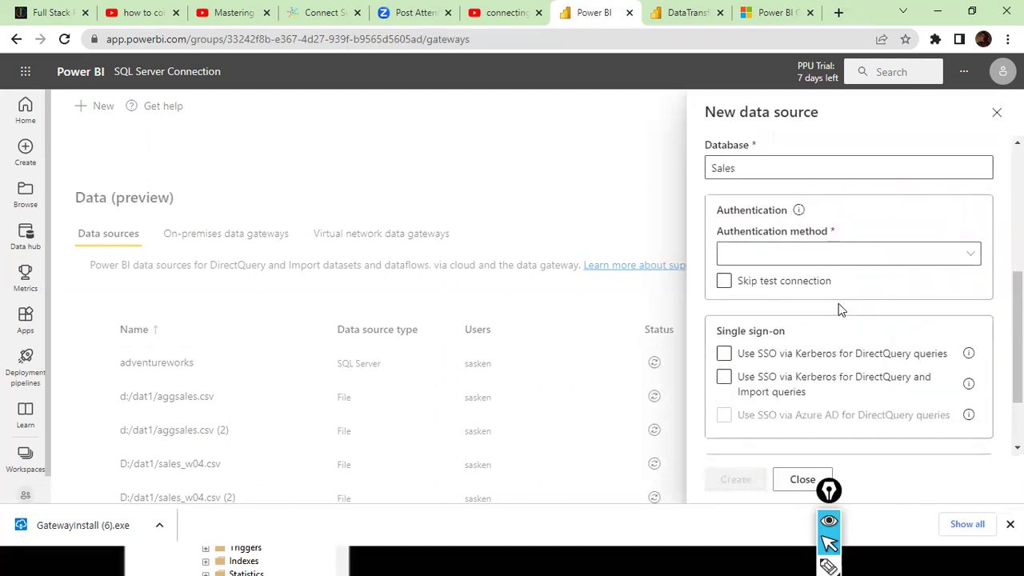
click(979, 262)
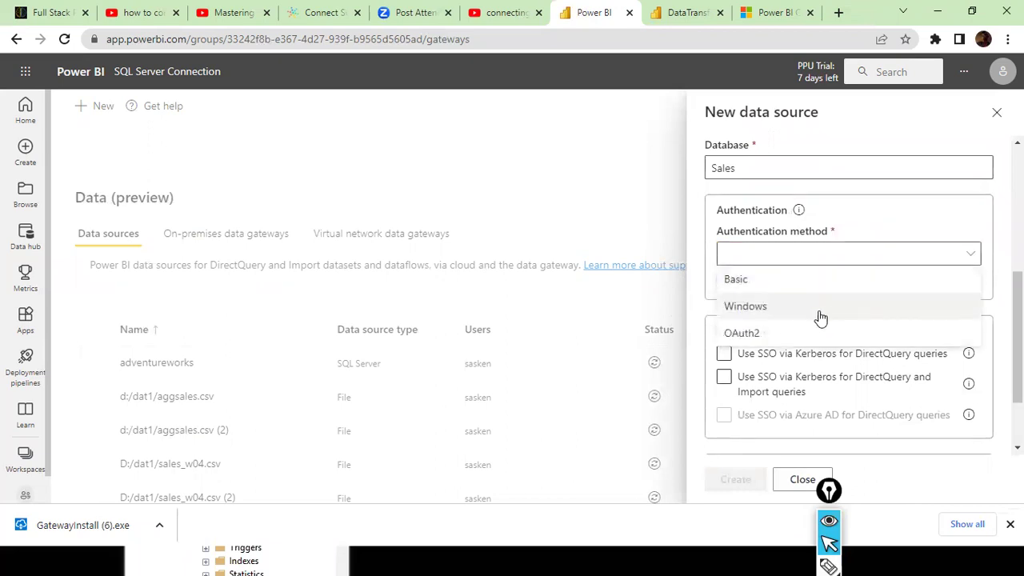
click(820, 312)
click(837, 299)
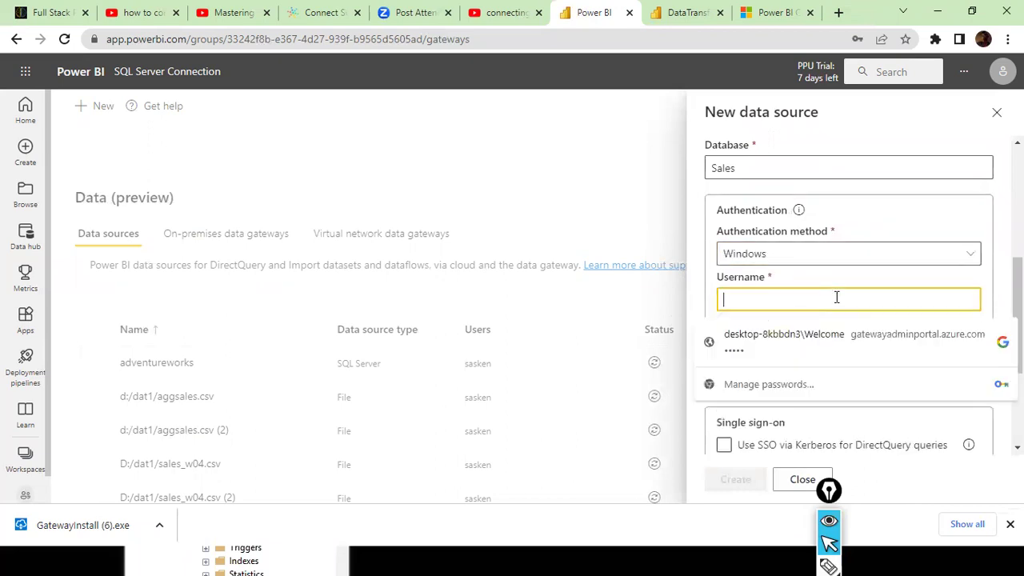
click(794, 337)
drag(734, 300, 902, 309)
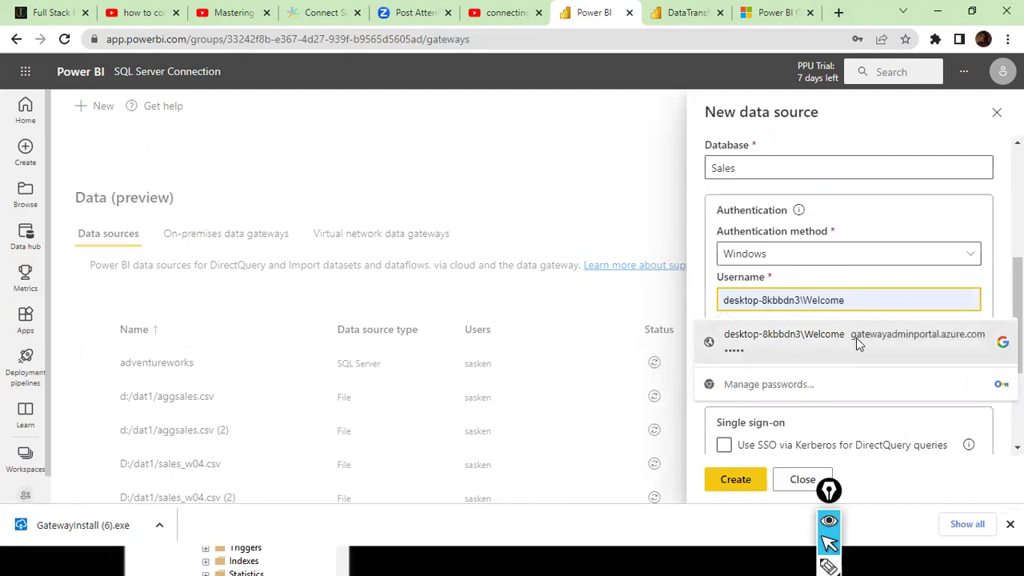
click(784, 340)
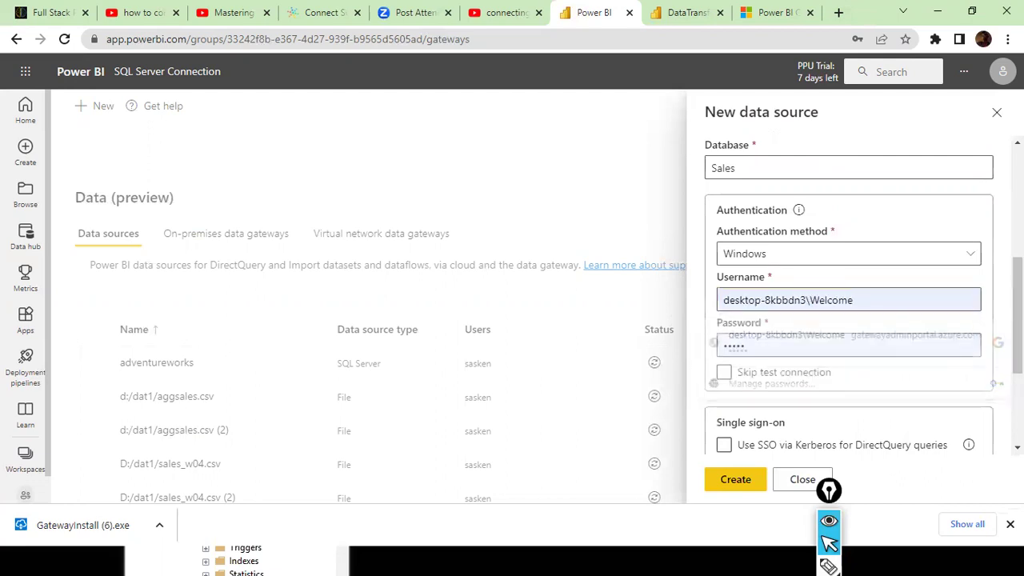
click(735, 480)
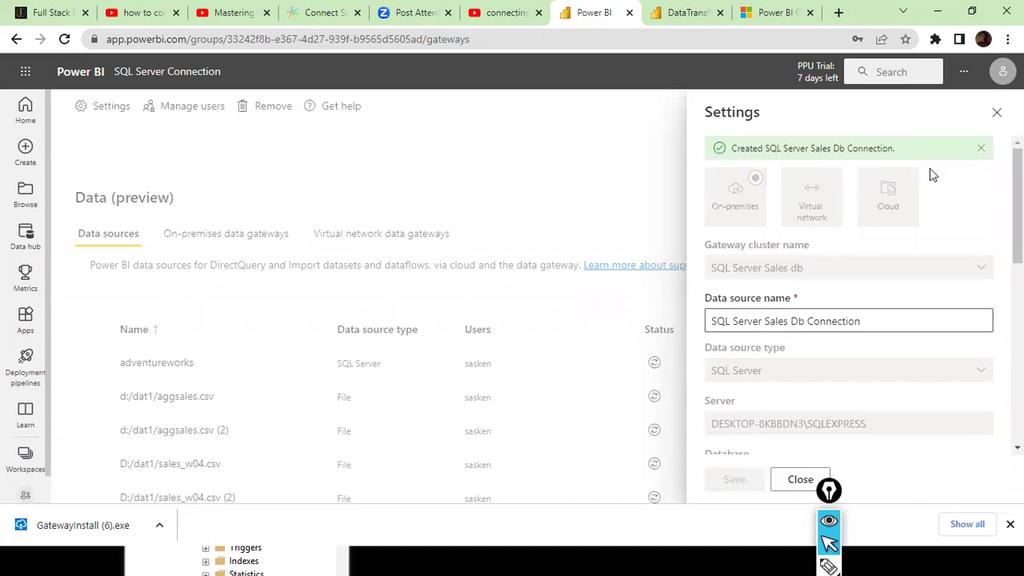
- Return to the SQL Server Connection workspace and expand Gateway connection in the settings of the "Connect to SQL Server from PBI" dataset
click(35, 474)
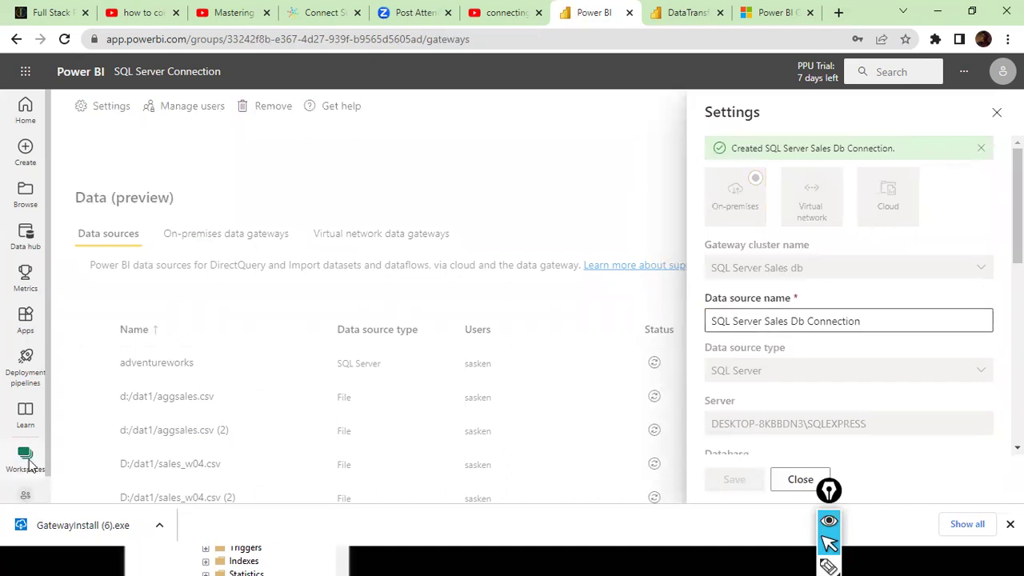
click(25, 500)
click(25, 500)
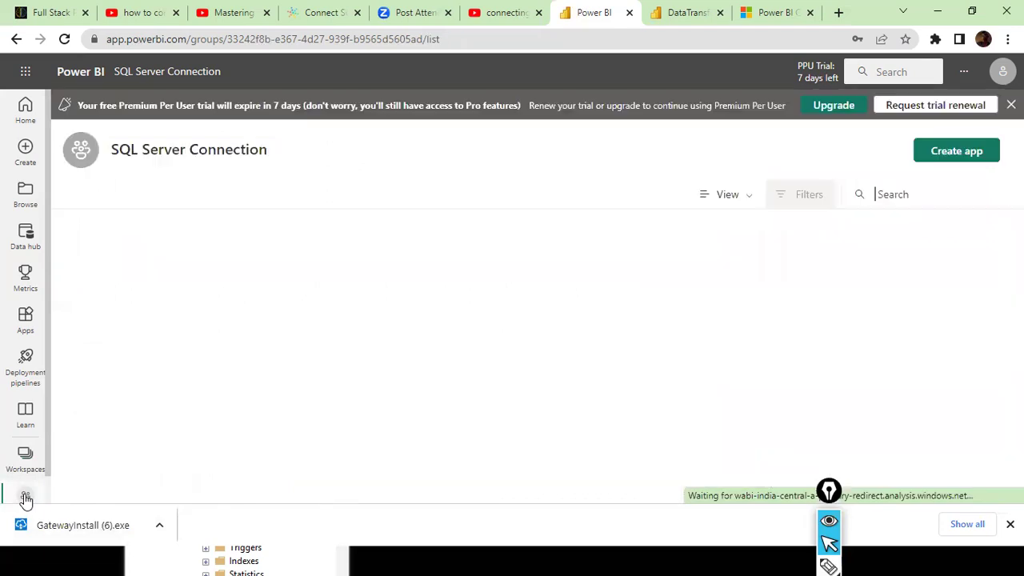
click(354, 352)
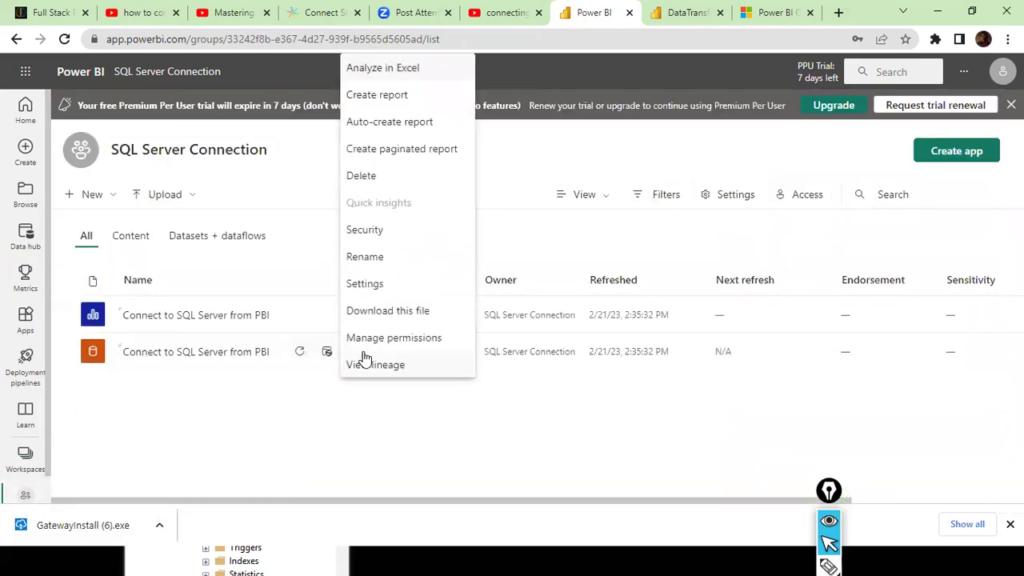
click(394, 279)
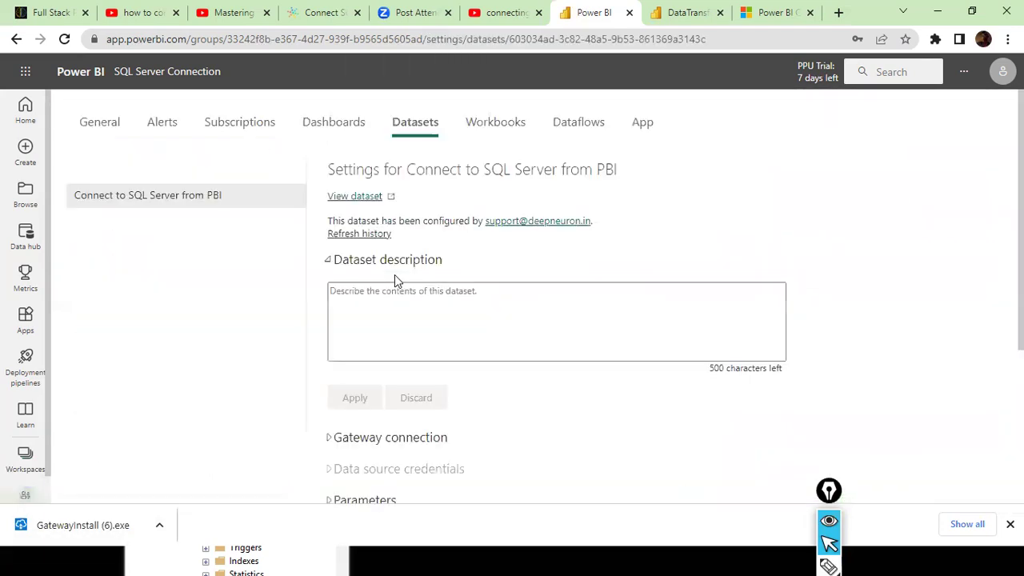
scroll(448, 360, down, 2)
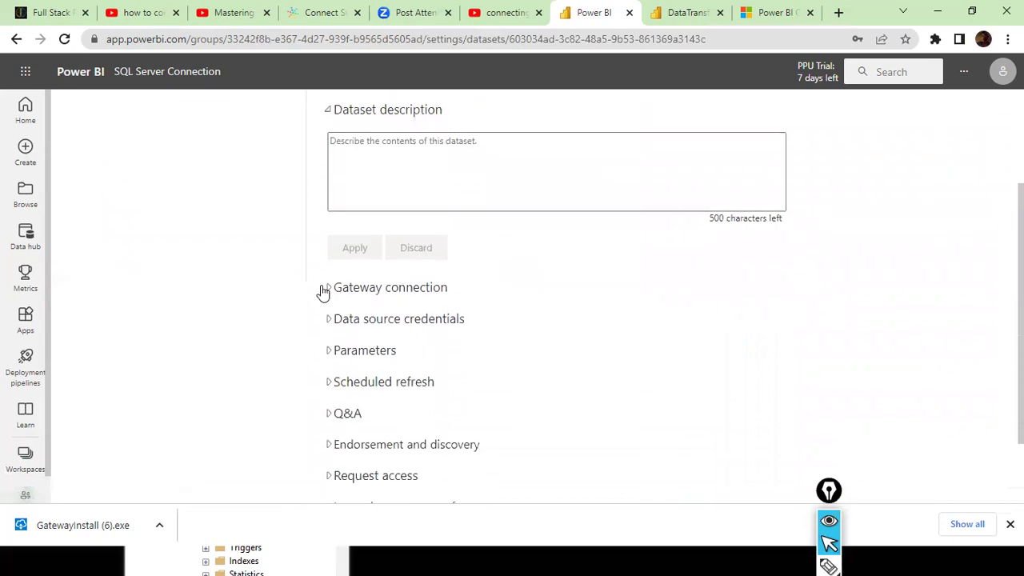
click(326, 289)
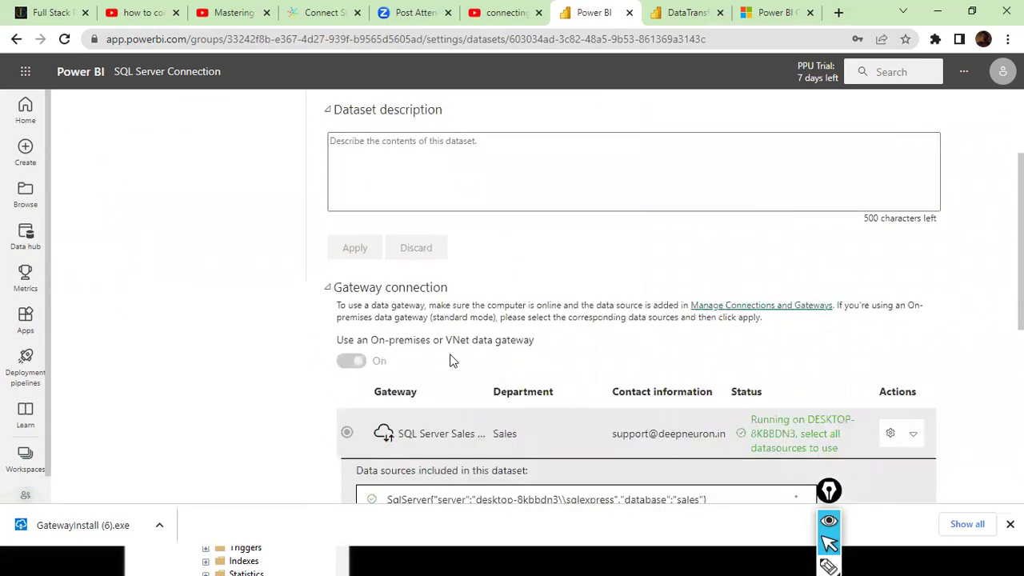
- Map the dataset's Sales SQL Server source to SQL Server Sales Db Connection on the SQL Server Sales gateway and apply the change
scroll(451, 360, down, 2)
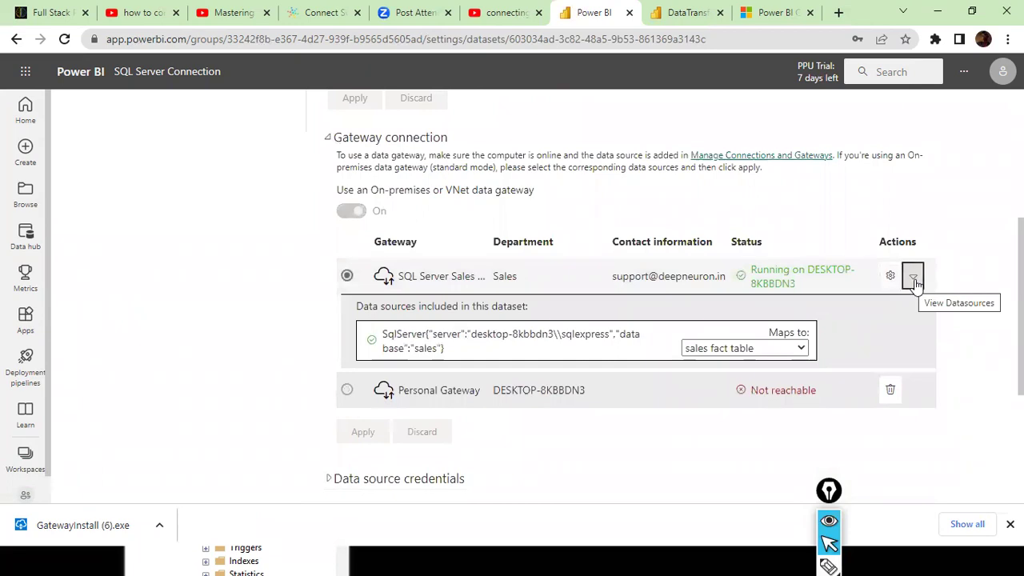
click(913, 277)
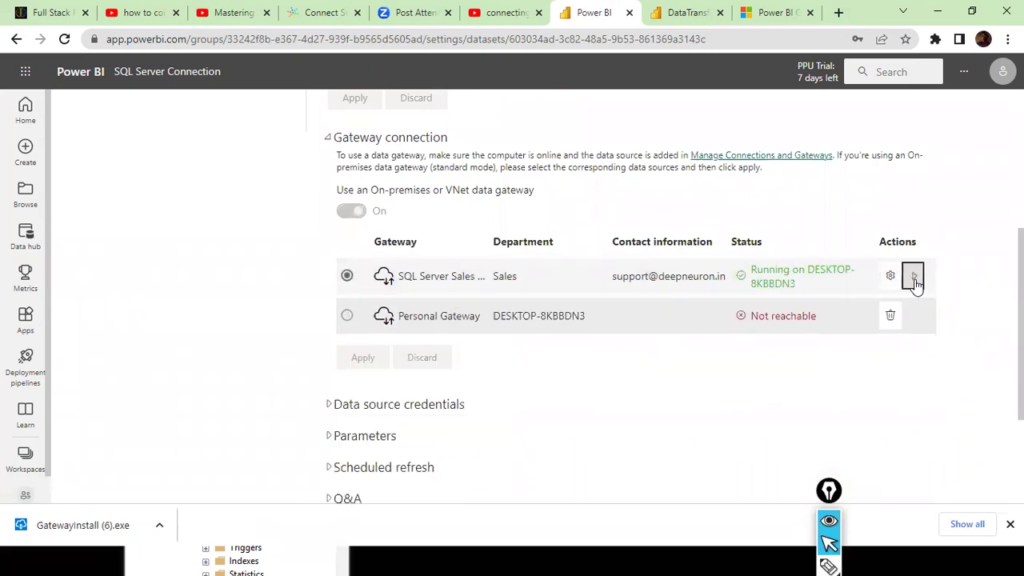
click(914, 277)
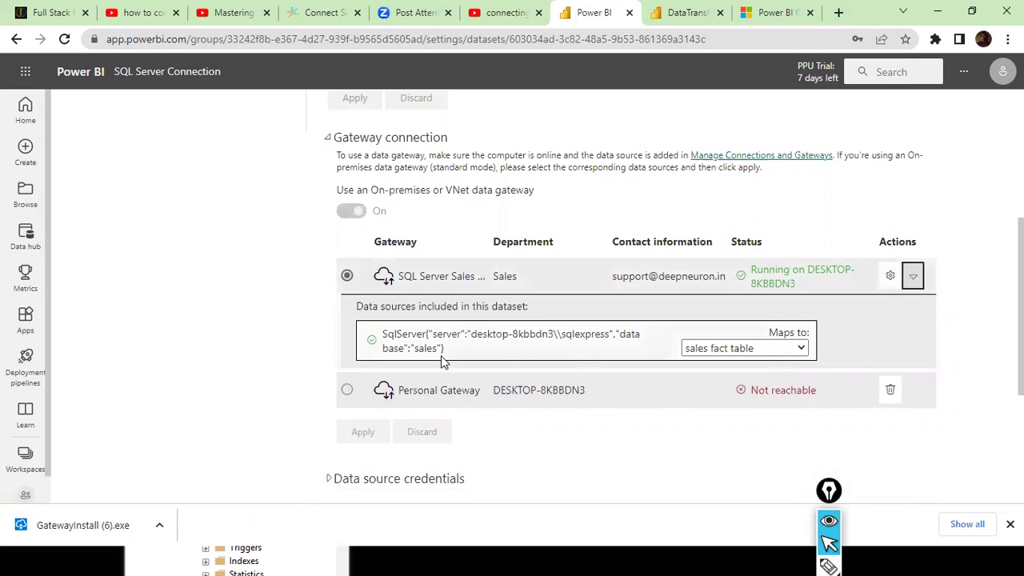
click(800, 349)
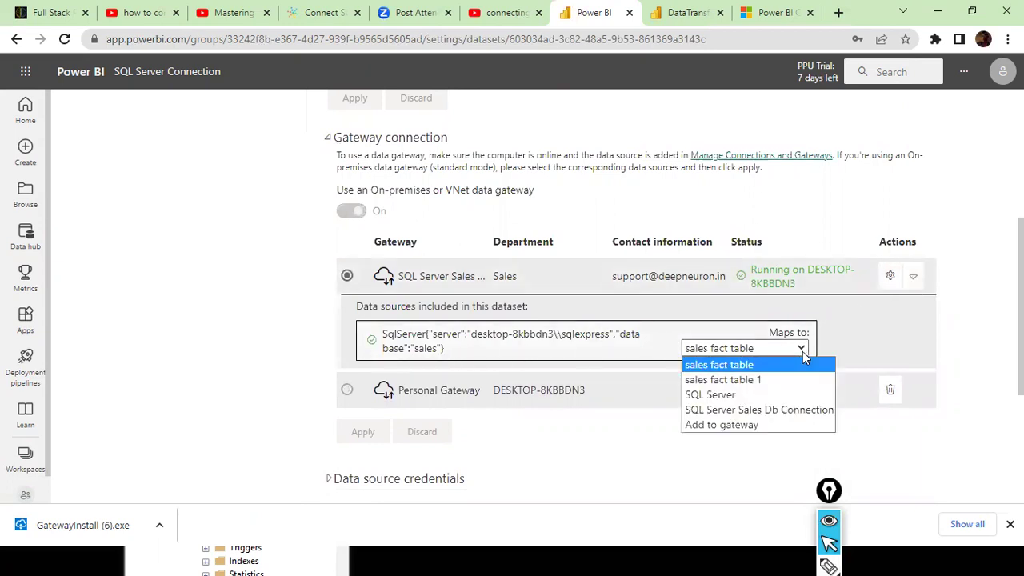
click(780, 413)
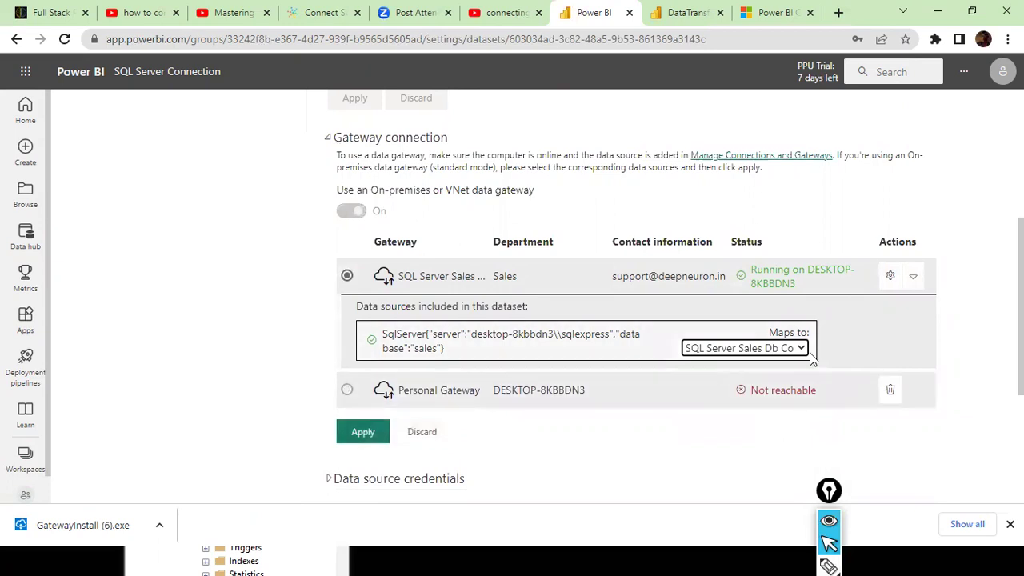
click(360, 432)
click(376, 438)
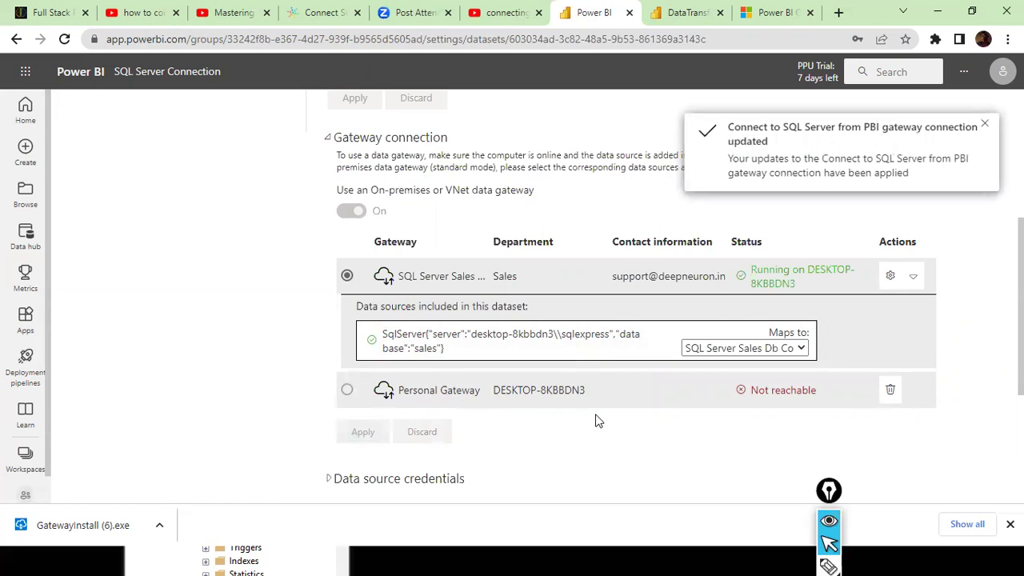
- Expand the dataset's data source credentials and check them against the gateway connection
scroll(595, 421, down, 3)
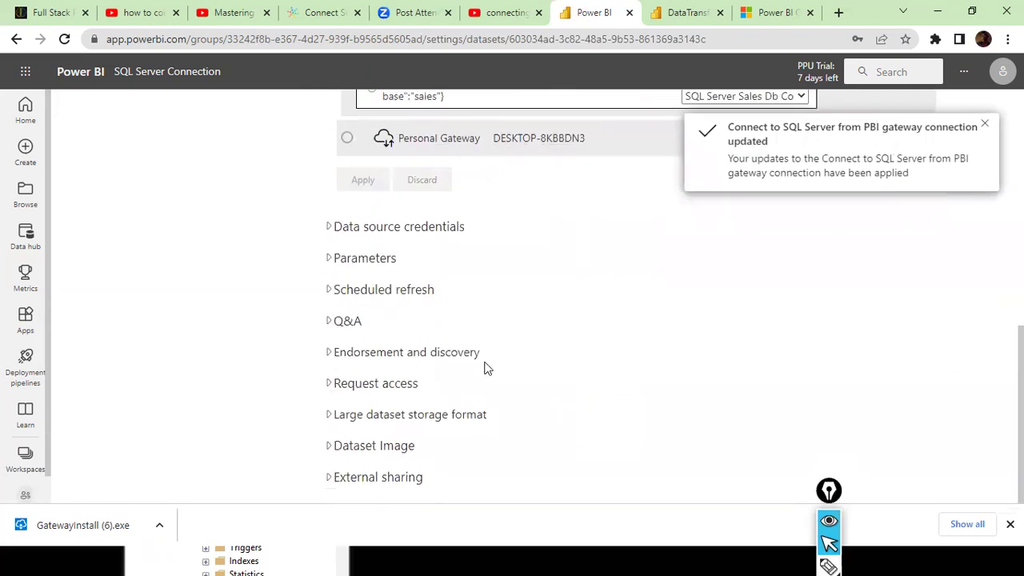
click(335, 229)
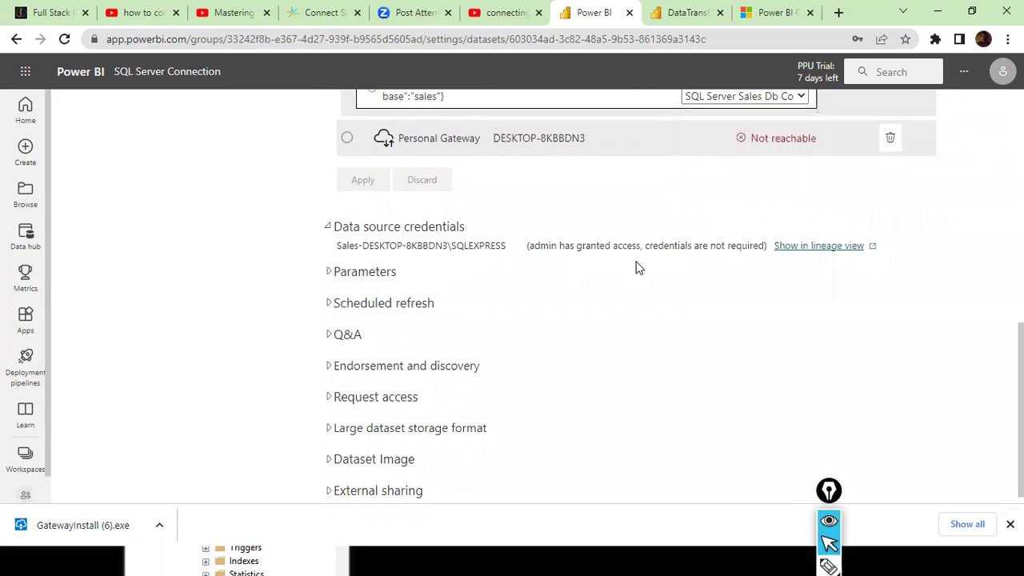
scroll(435, 313, up, 6)
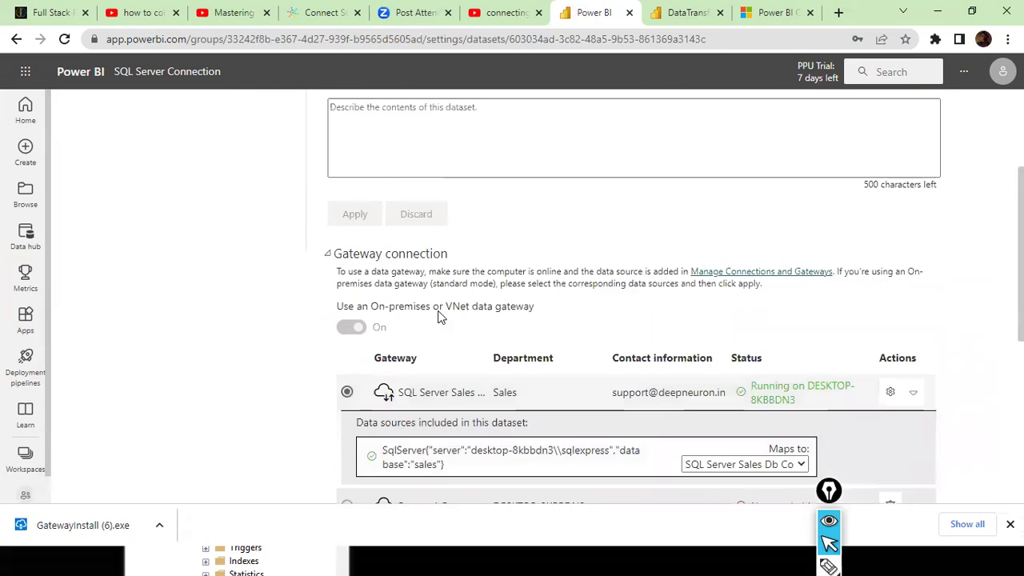
- Return to the SQL Server Connection workspace, open the "Connect to SQL Server from PBI" report and refresh its visuals
click(25, 494)
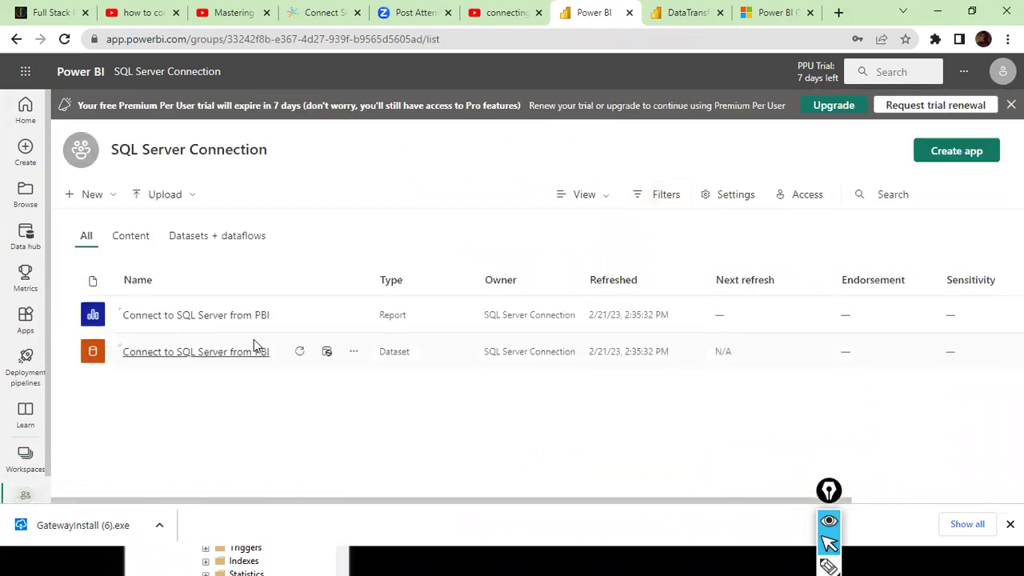
click(197, 315)
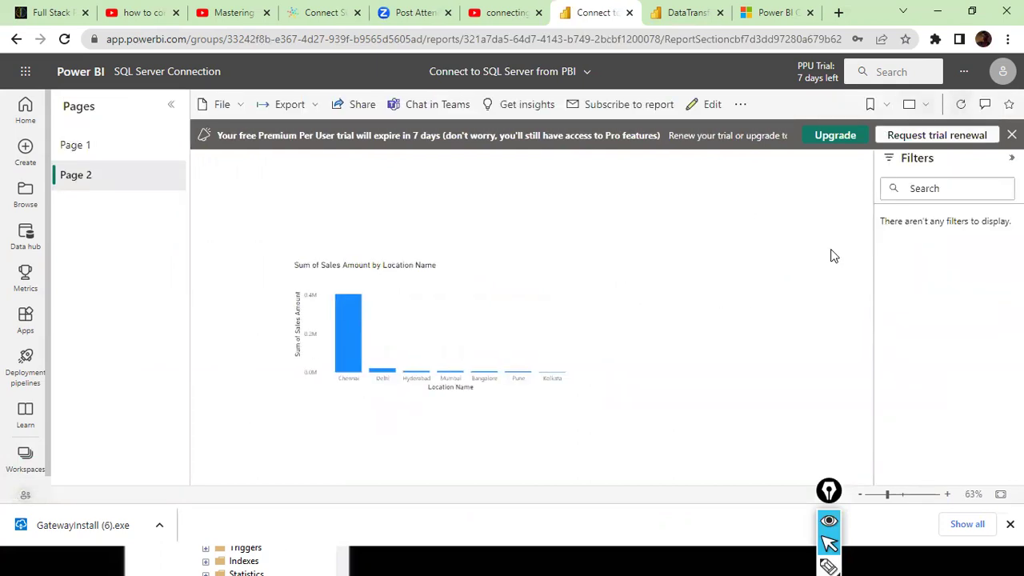
drag(854, 245, 951, 115)
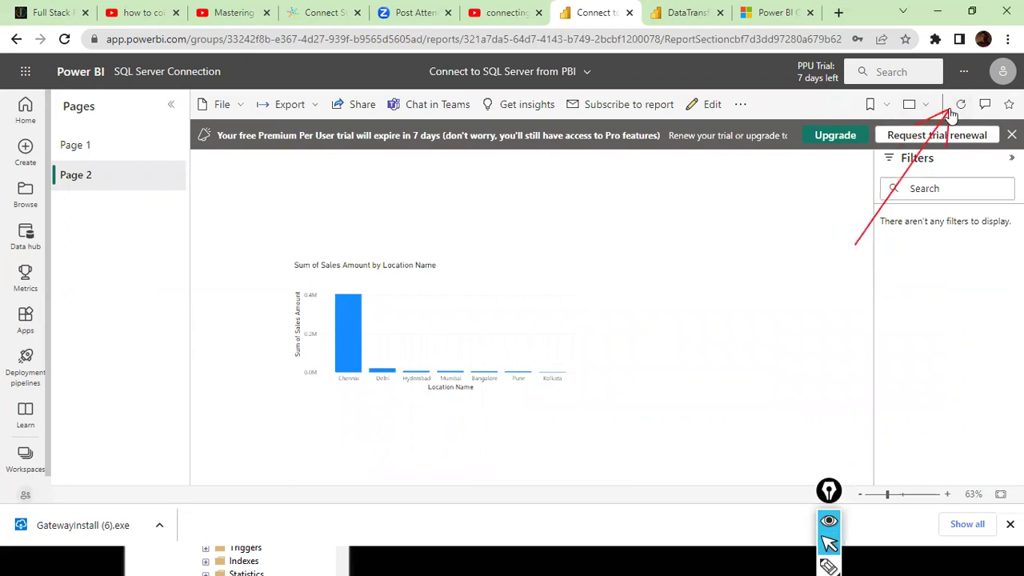
click(967, 105)
mouse_move(348, 334)
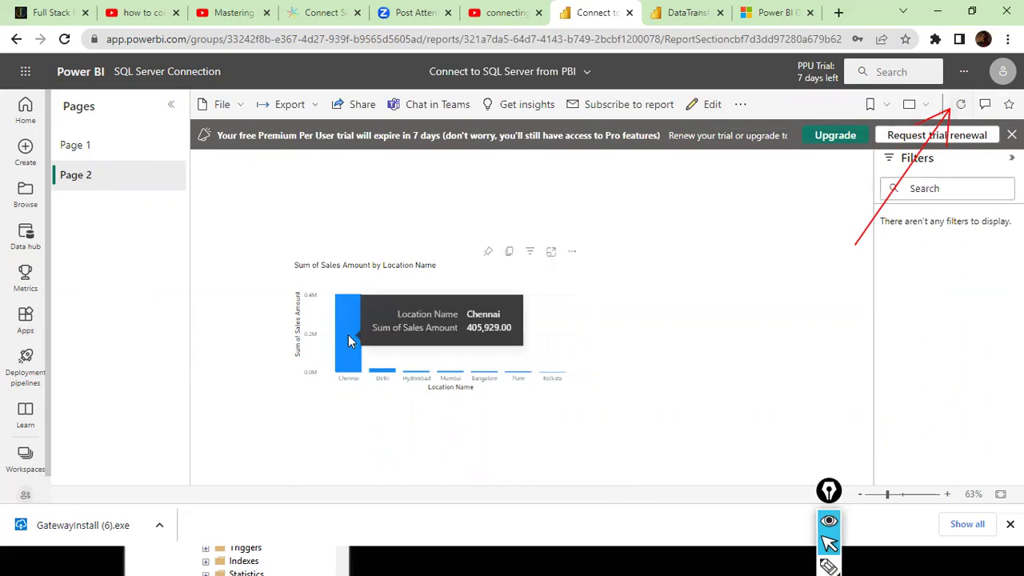